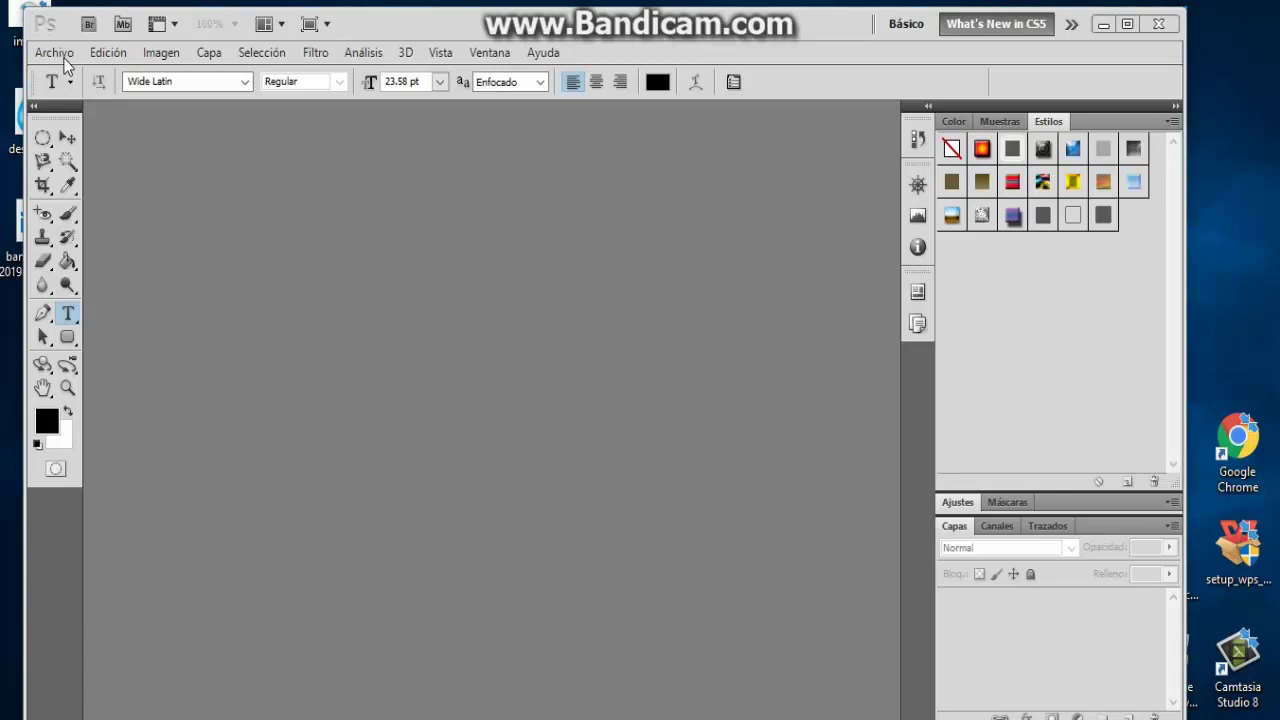
Open descarga and images from the Escritorio together as two documents
left_click(55, 53)
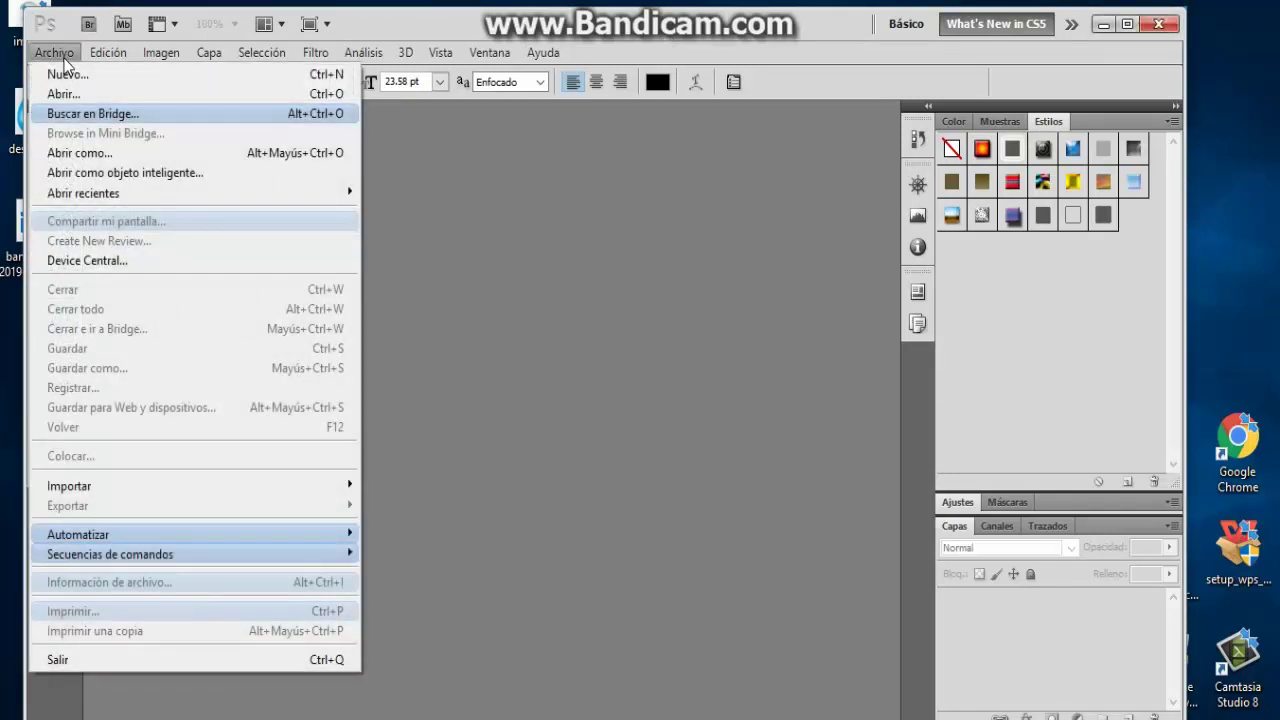
left_click(60, 93)
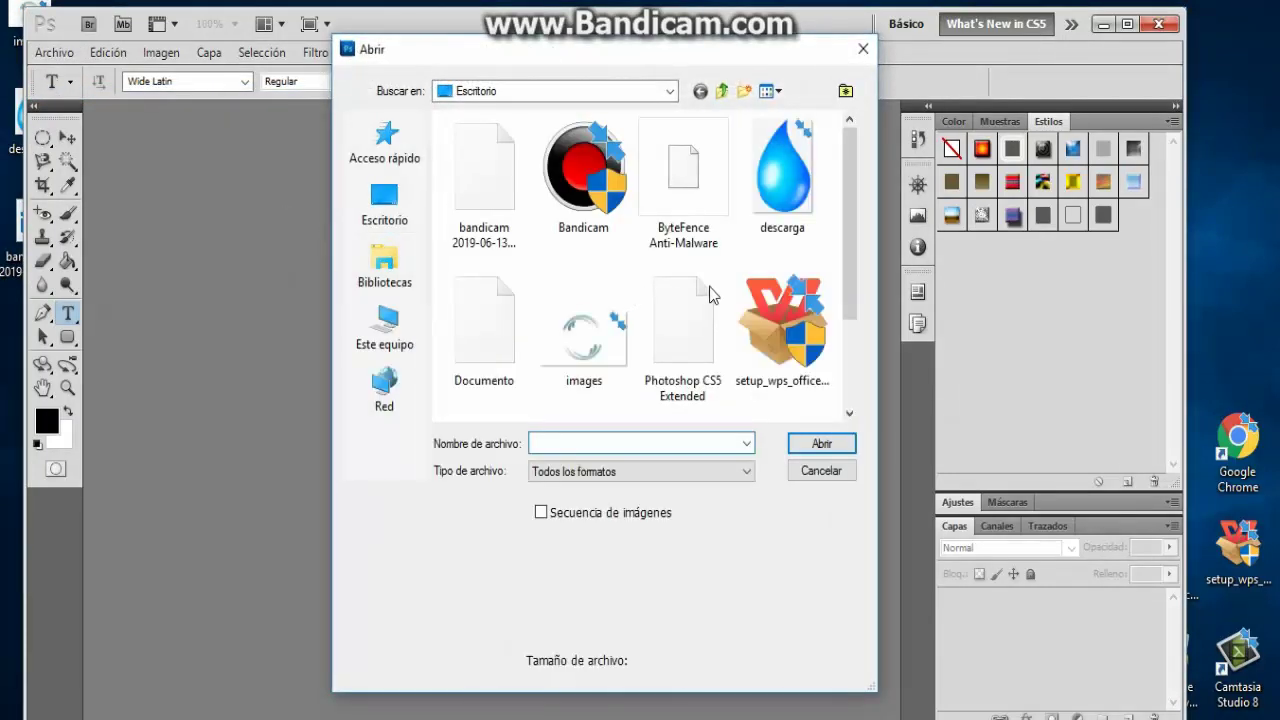
left_click(757, 163)
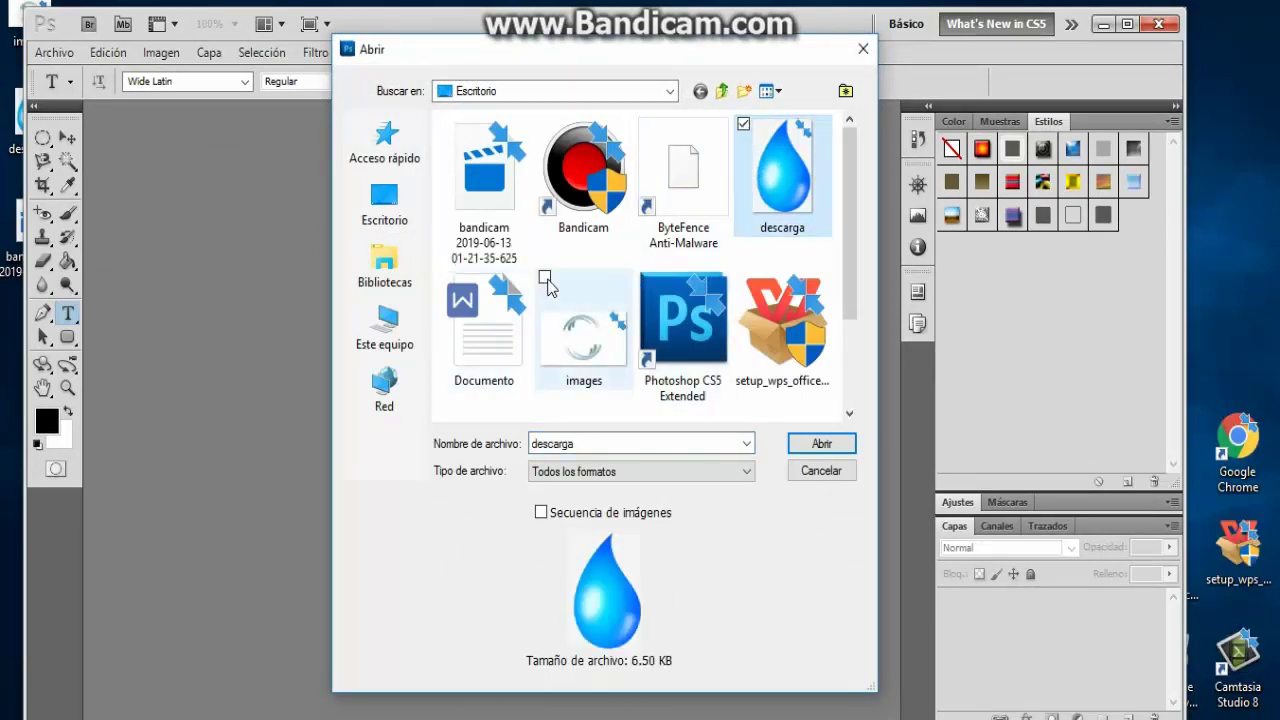
mouse_move(584, 330)
left_click(544, 279)
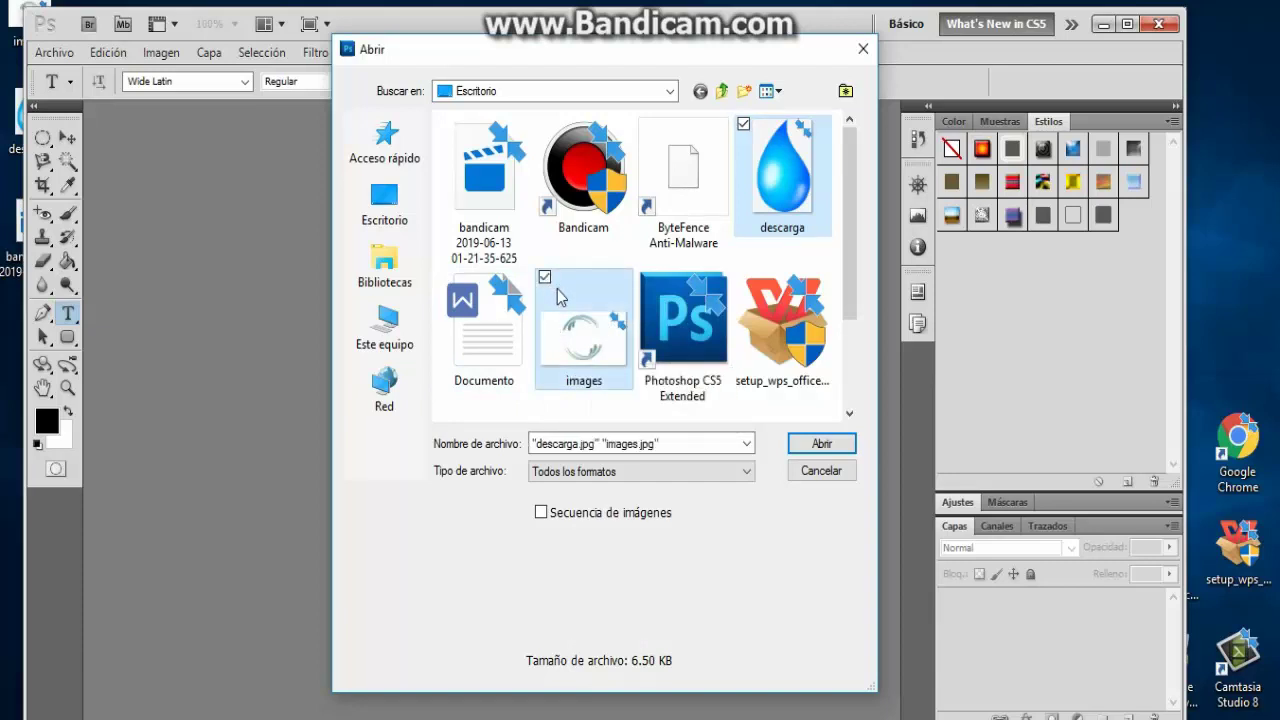
left_click(854, 449)
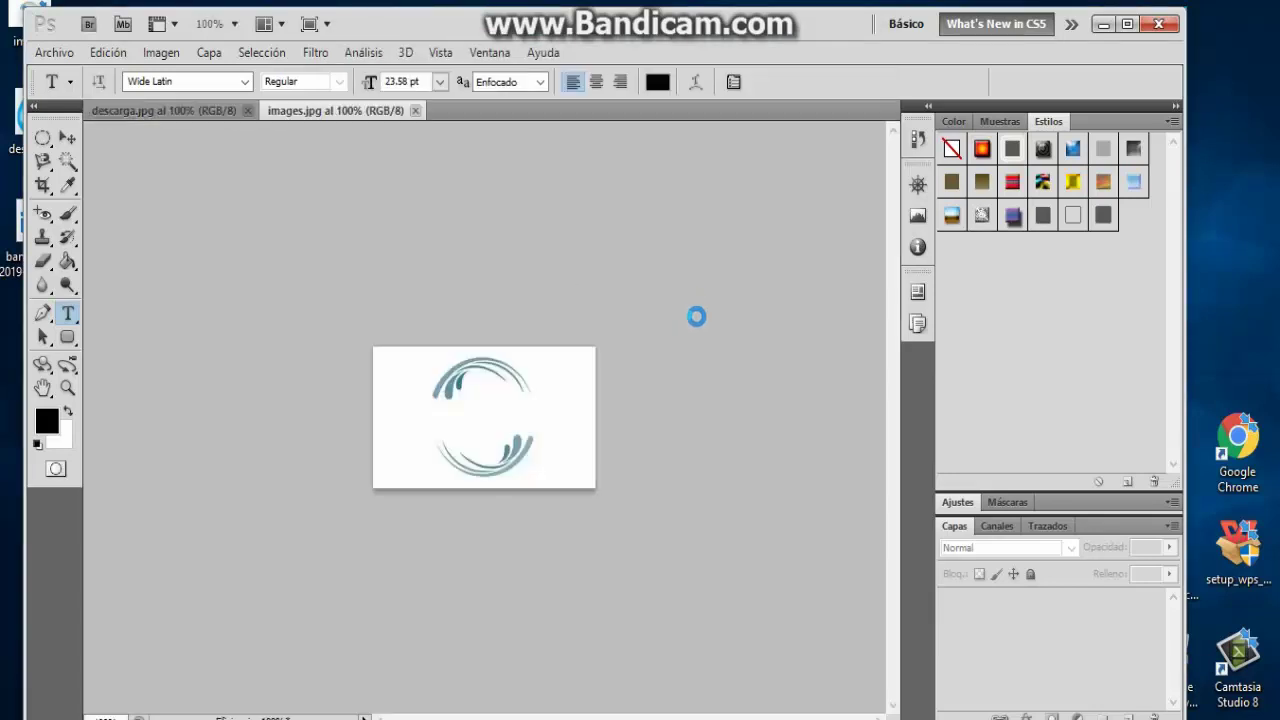
Create a blank white 7 × 5 inch, 300 ppi document from the Fotografía 5x7 preset
left_click(59, 55)
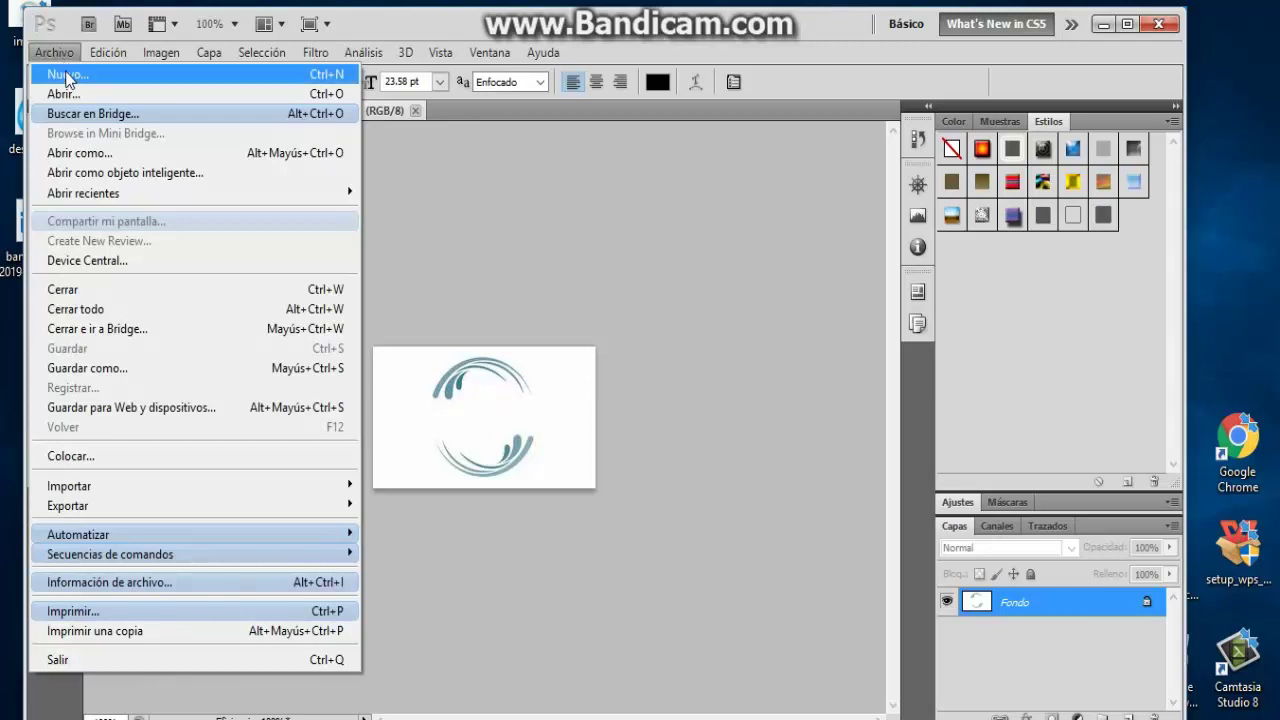
key("Escape")
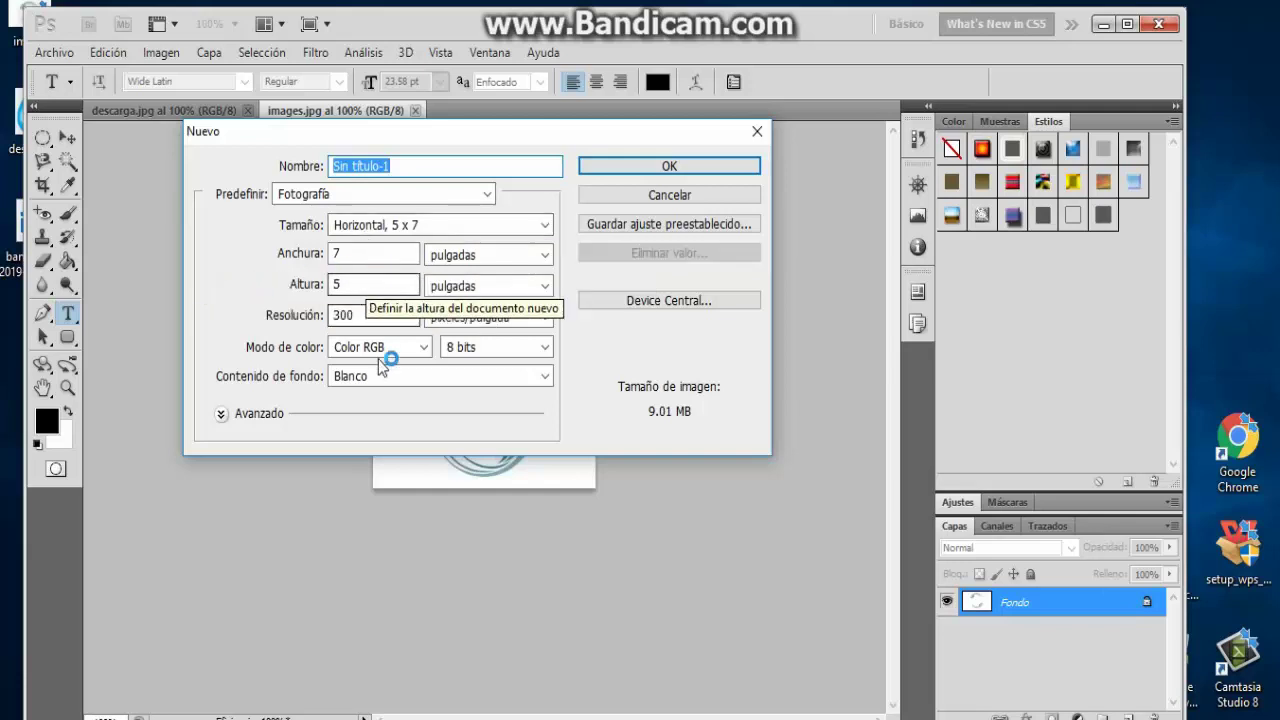
left_click(650, 168)
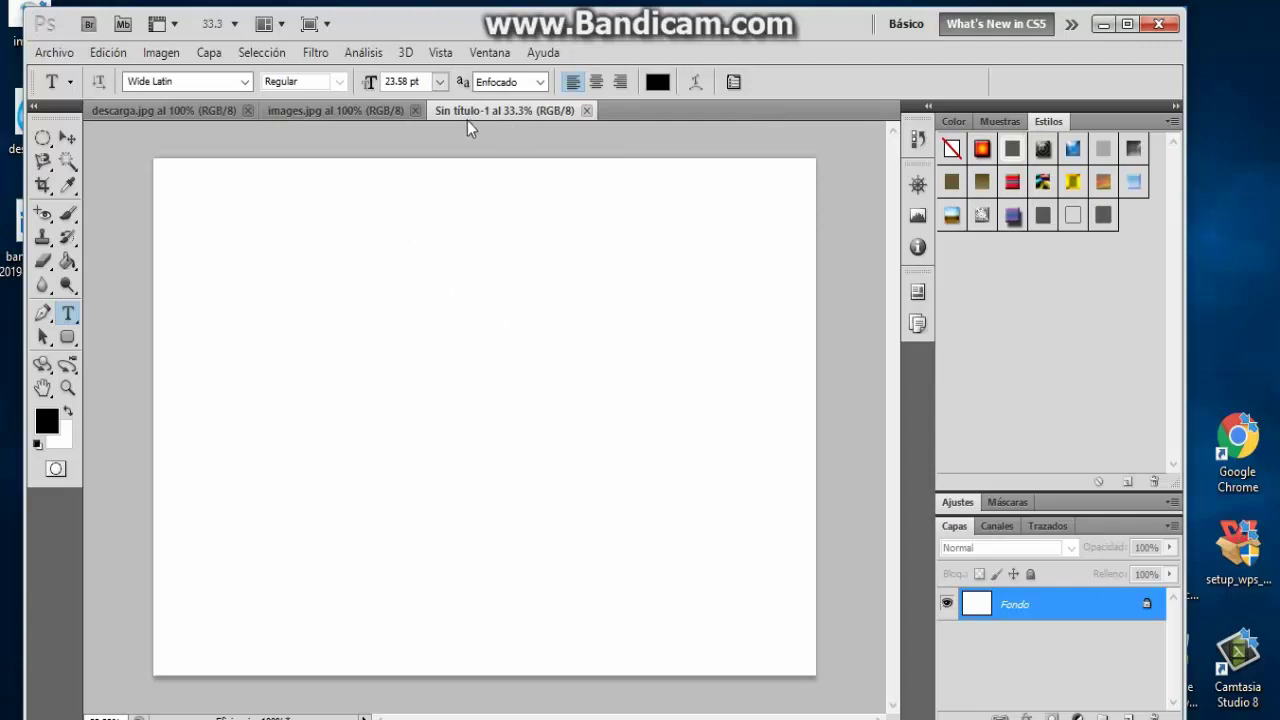
Move the images swirl into the Sin título-1 document as a new layer
left_click(369, 110)
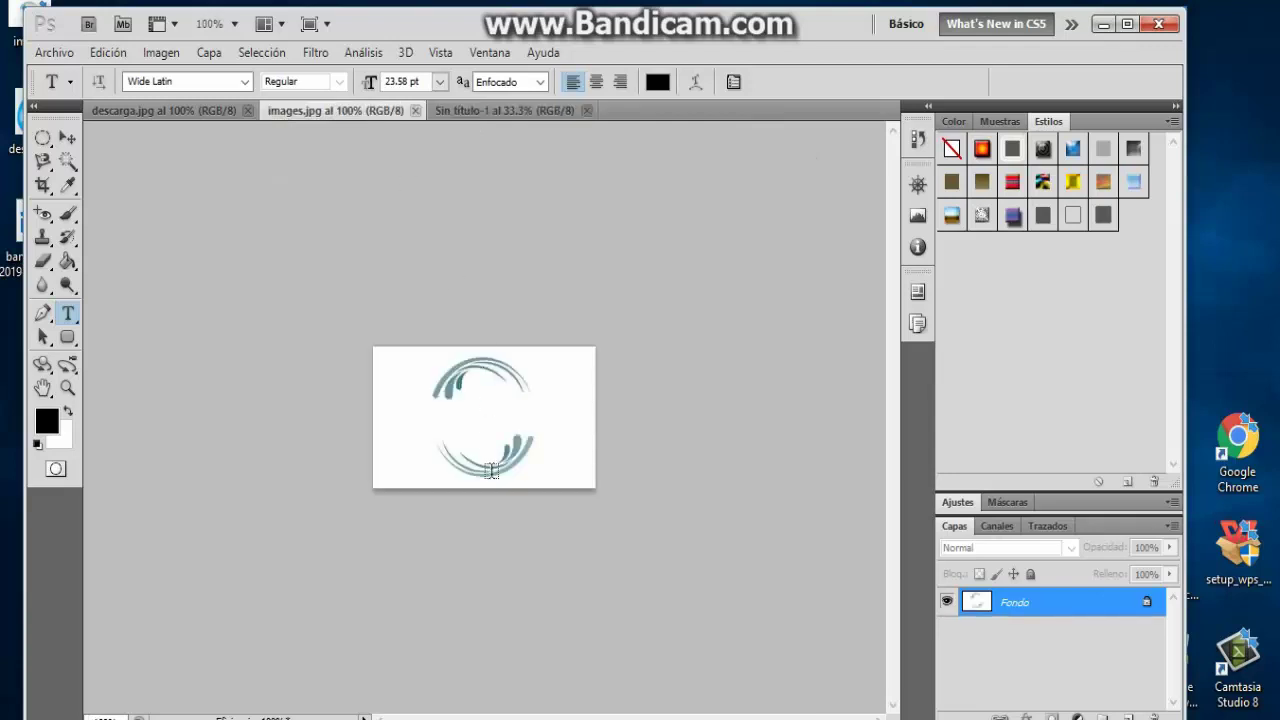
left_click(67, 137)
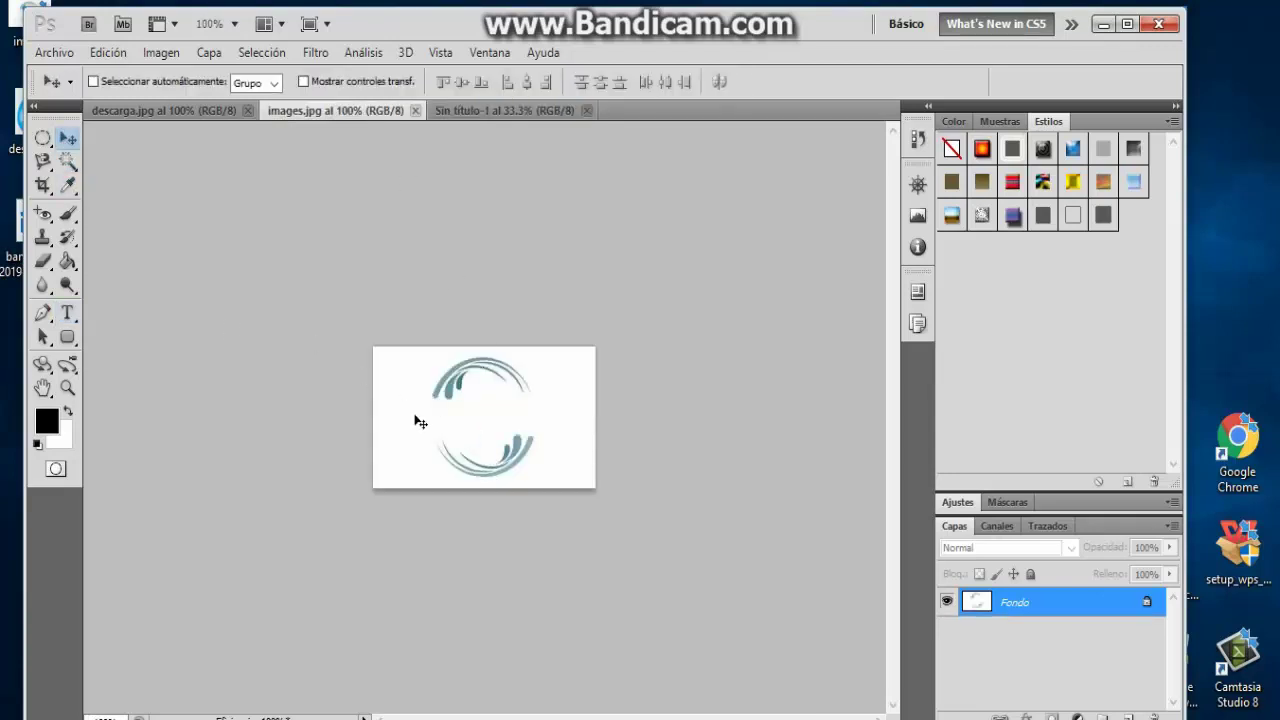
left_click_drag(447, 425, 449, 283)
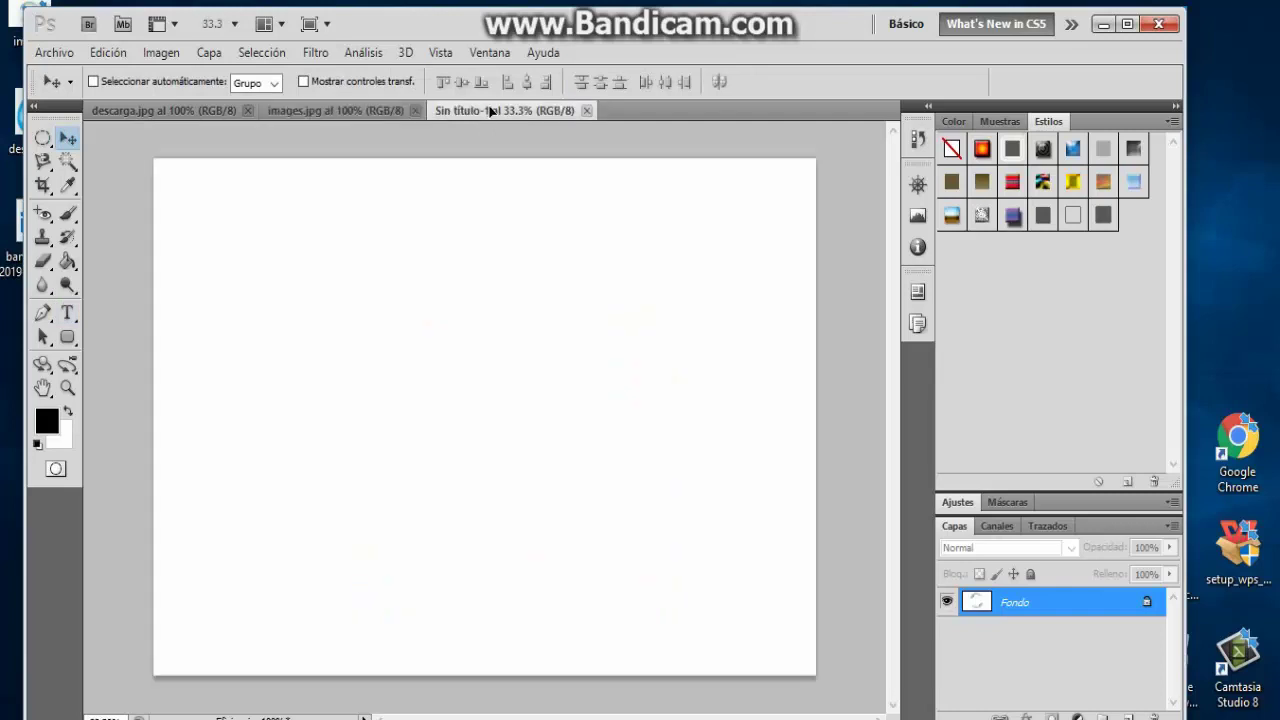
left_click_drag(445, 331, 448, 325)
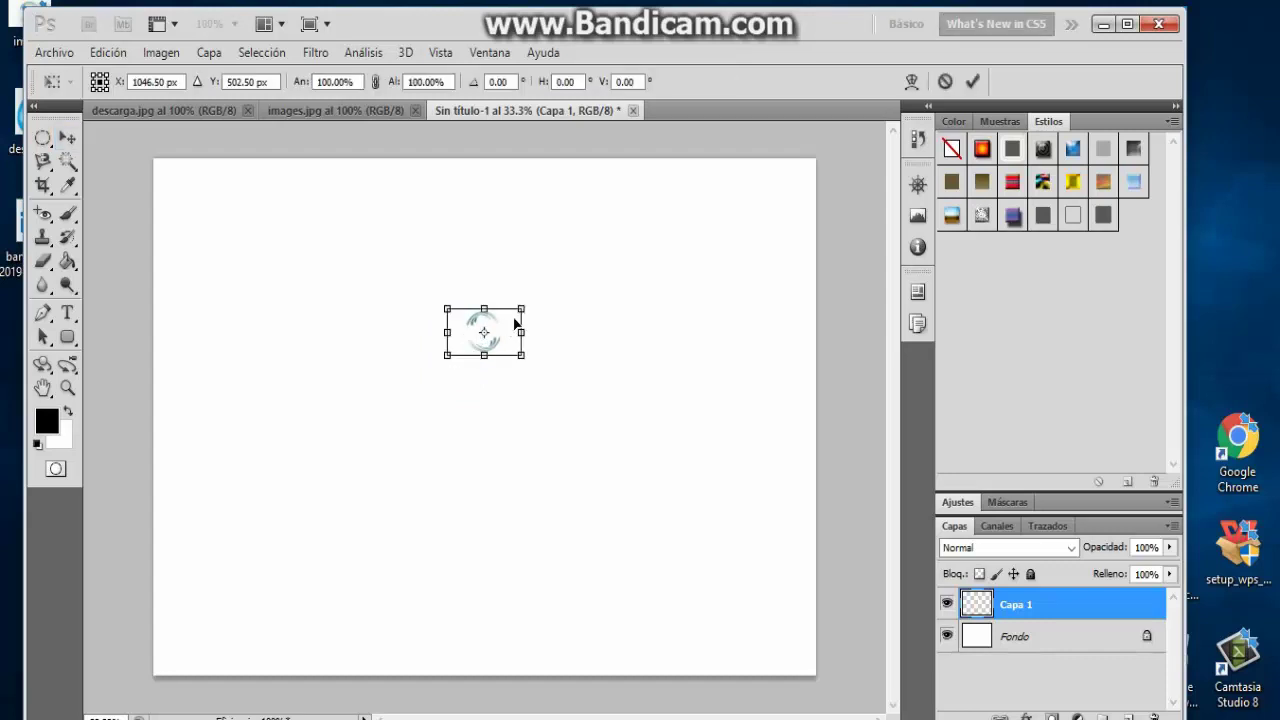
Scale the swirl ring to 560.85% × 761.31% and centre it on the canvas
left_click_drag(521, 309, 599, 192)
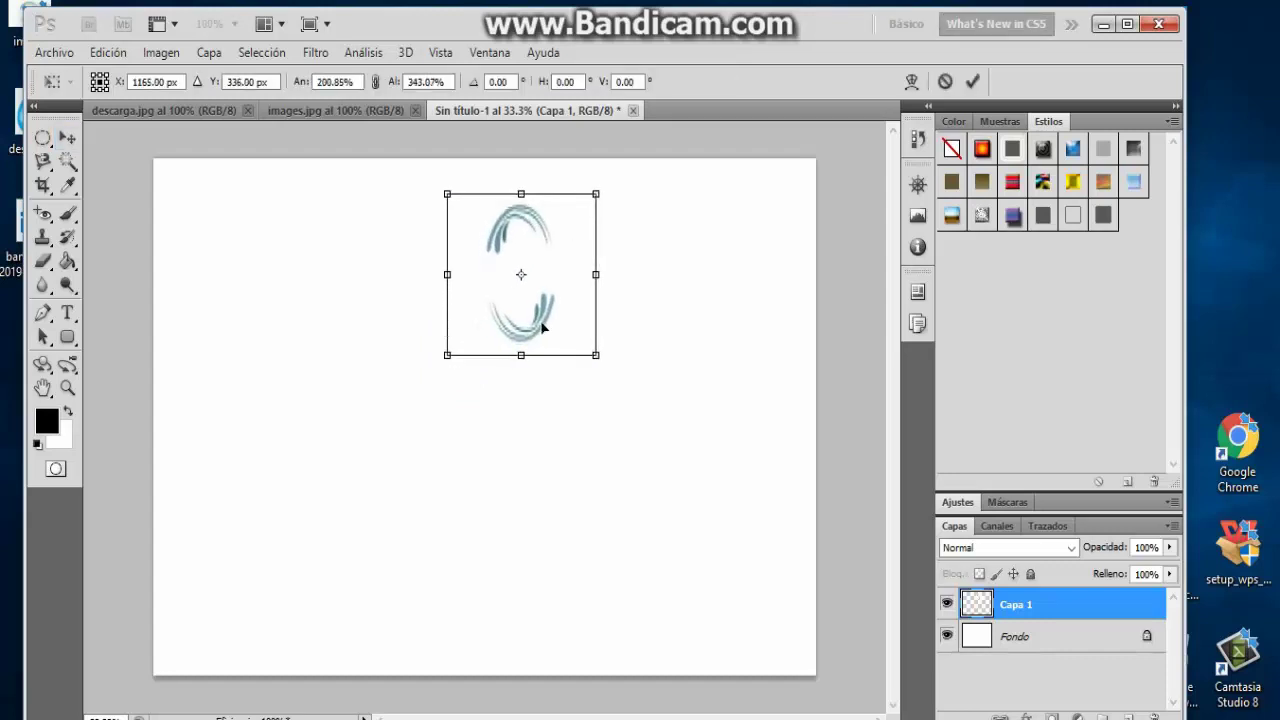
left_click_drag(537, 334, 481, 427)
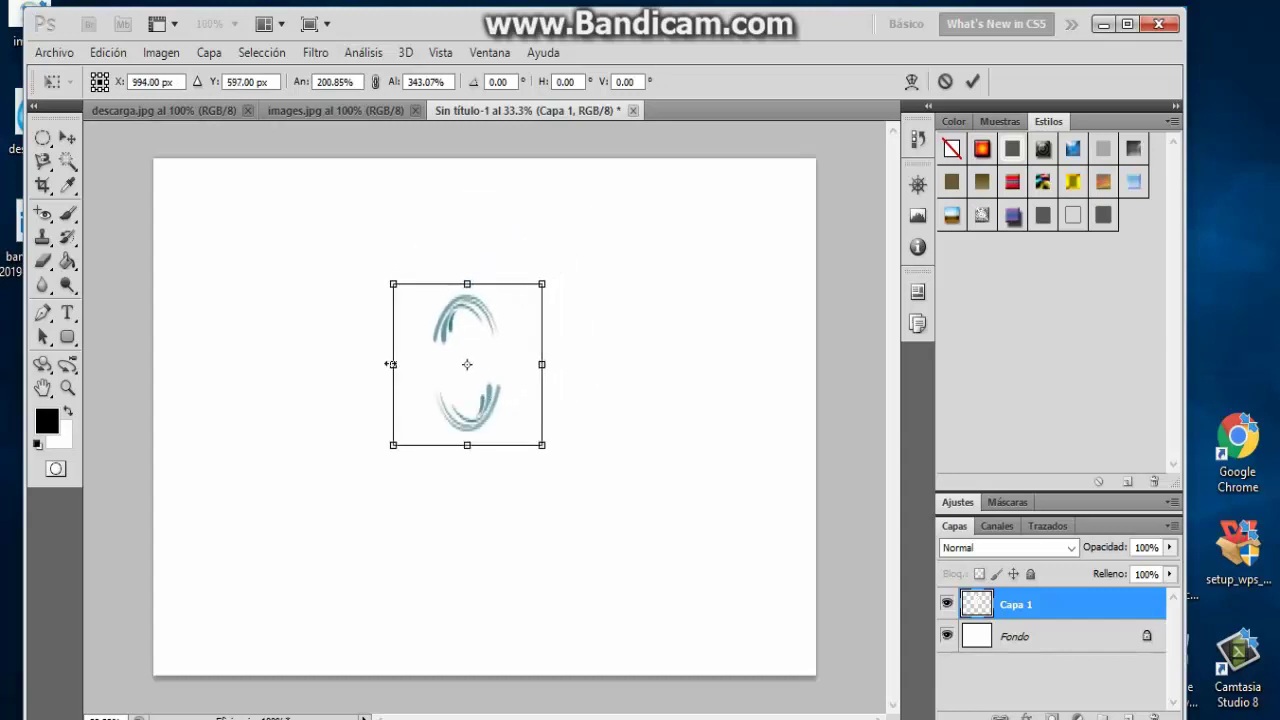
mouse_move(395, 365)
left_mouse_down()
mouse_move(297, 400)
mouse_move(334, 365)
left_mouse_up()
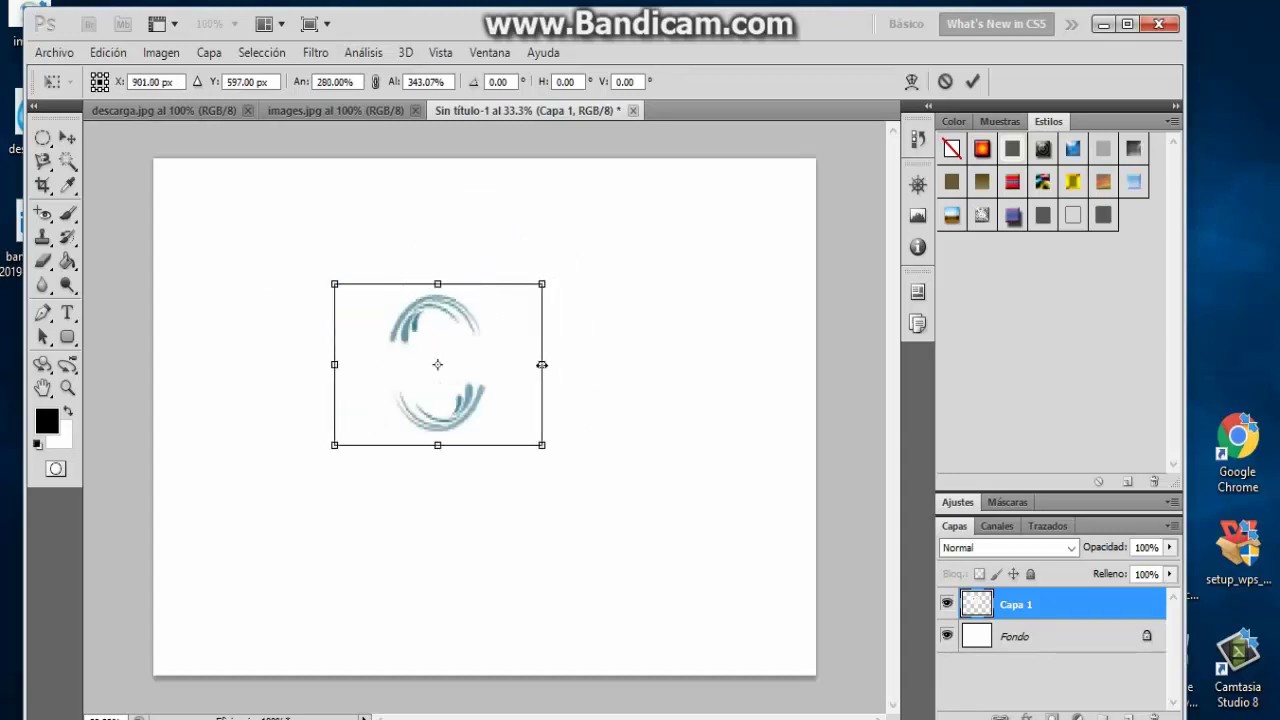
left_click_drag(538, 364, 676, 364)
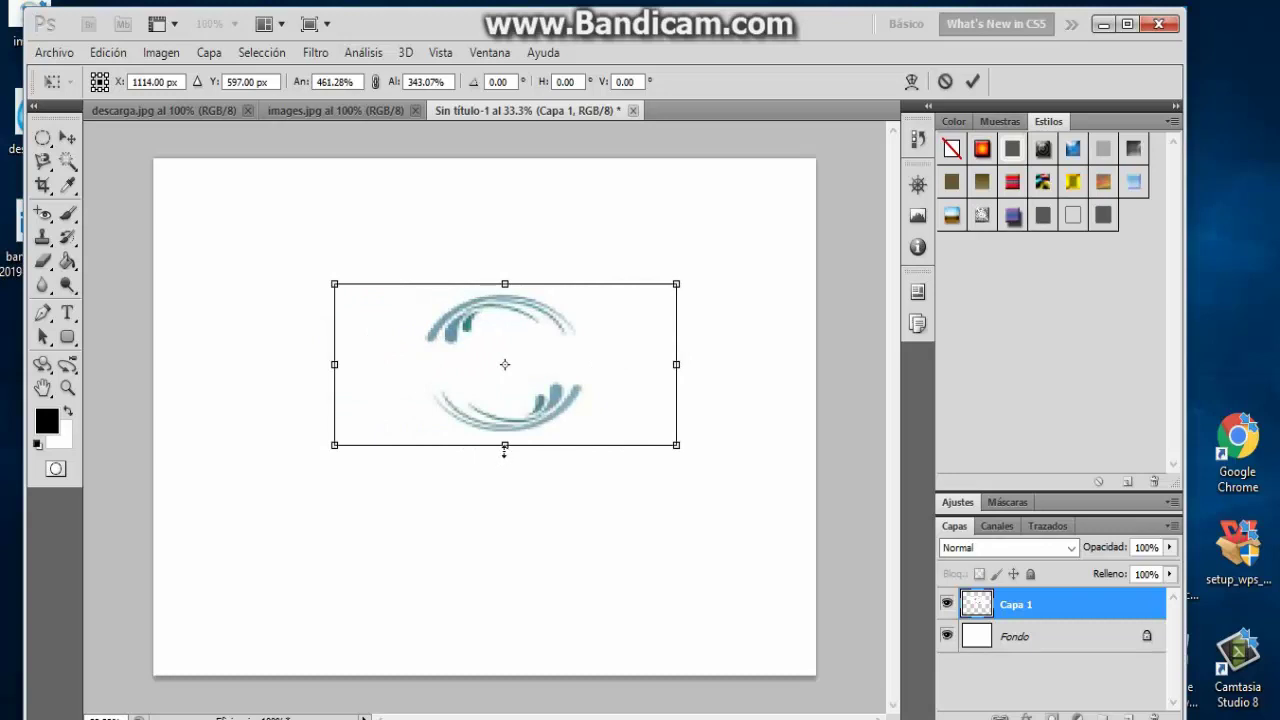
left_click_drag(505, 446, 478, 606)
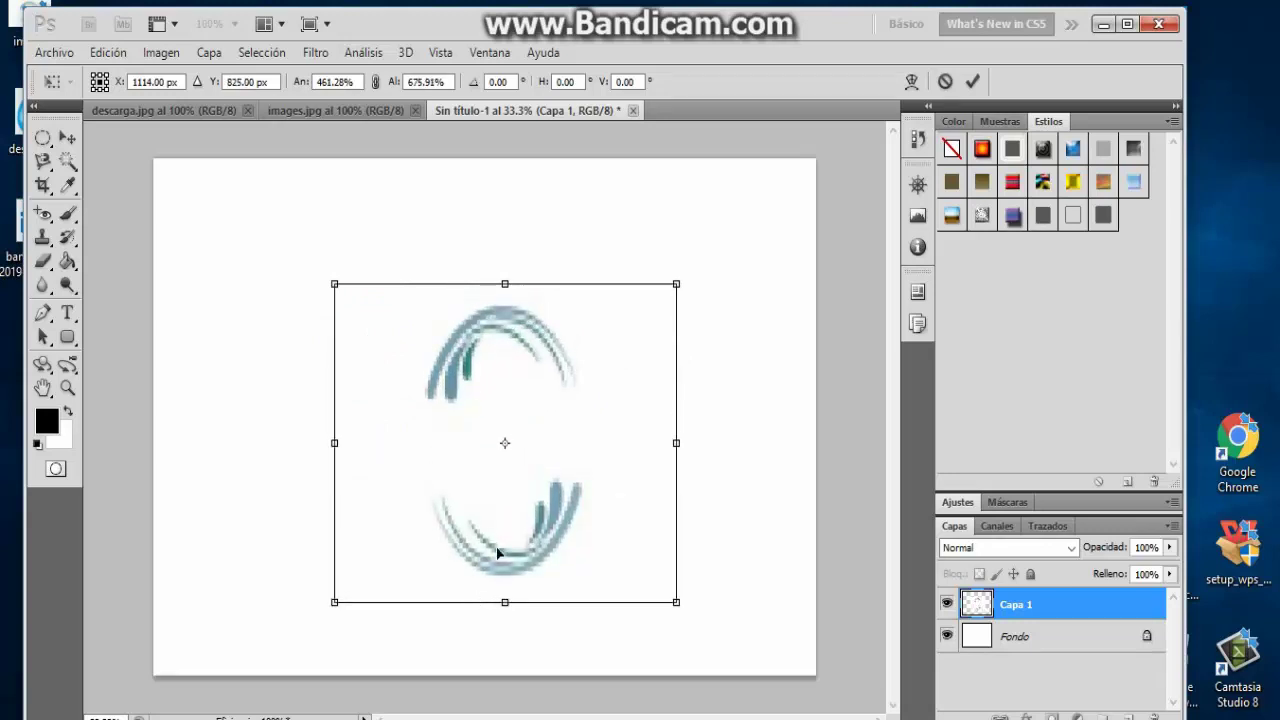
mouse_move(486, 500)
left_mouse_down()
mouse_move(478, 409)
mouse_move(492, 478)
left_mouse_up()
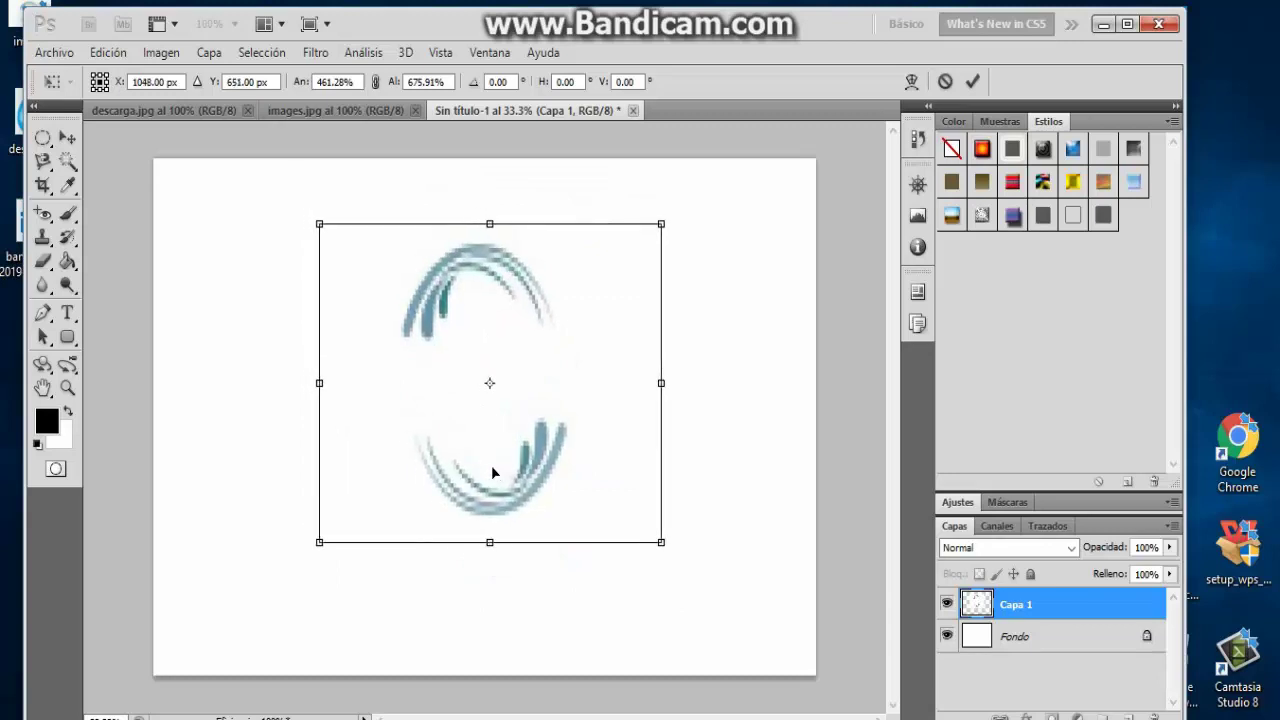
left_click_drag(660, 224, 735, 183)
mouse_move(553, 463)
left_mouse_down()
mouse_move(497, 487)
mouse_move(507, 510)
left_mouse_up()
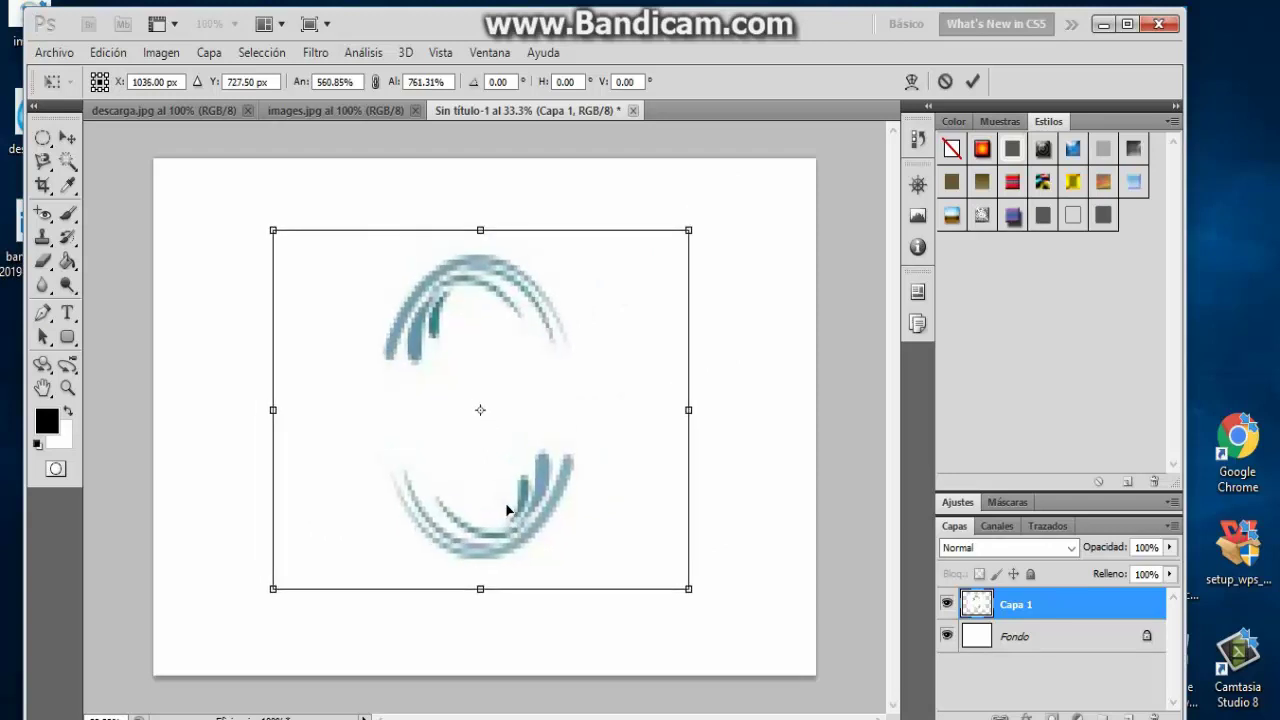
left_click(973, 84)
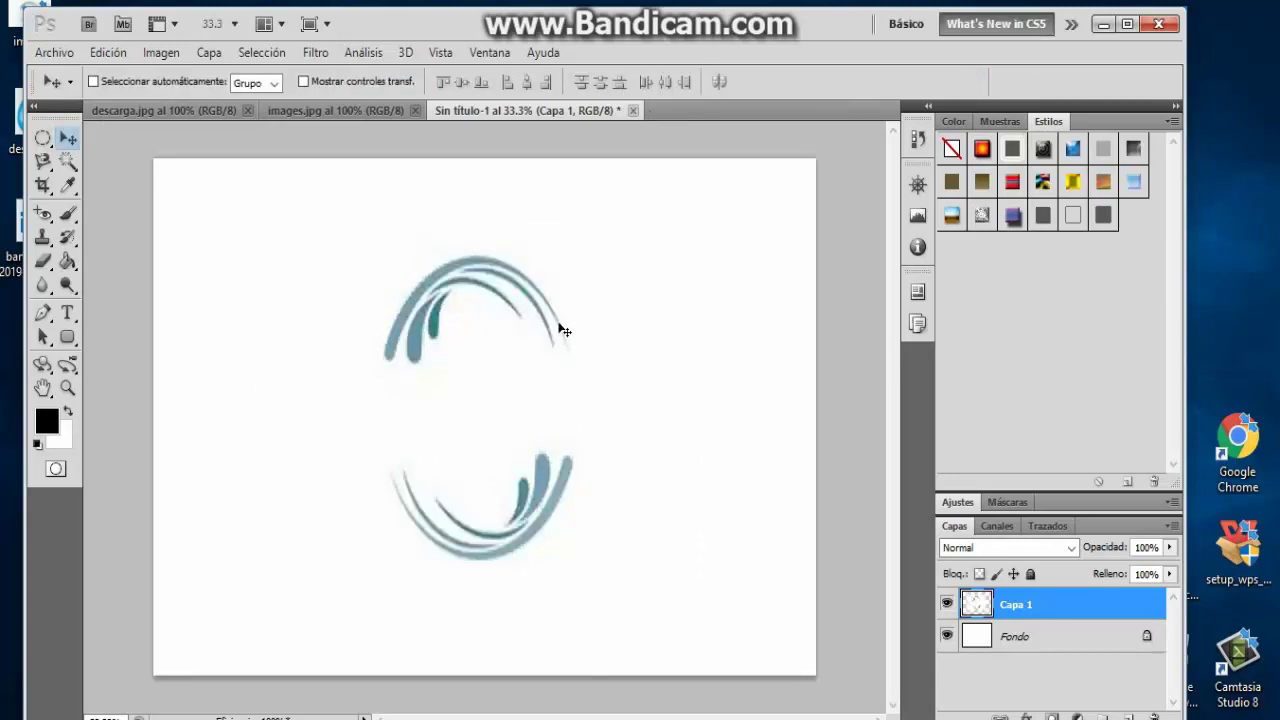
Drop the descarga water drop into the logo document as a new layer
left_click(308, 112)
left_click(199, 109)
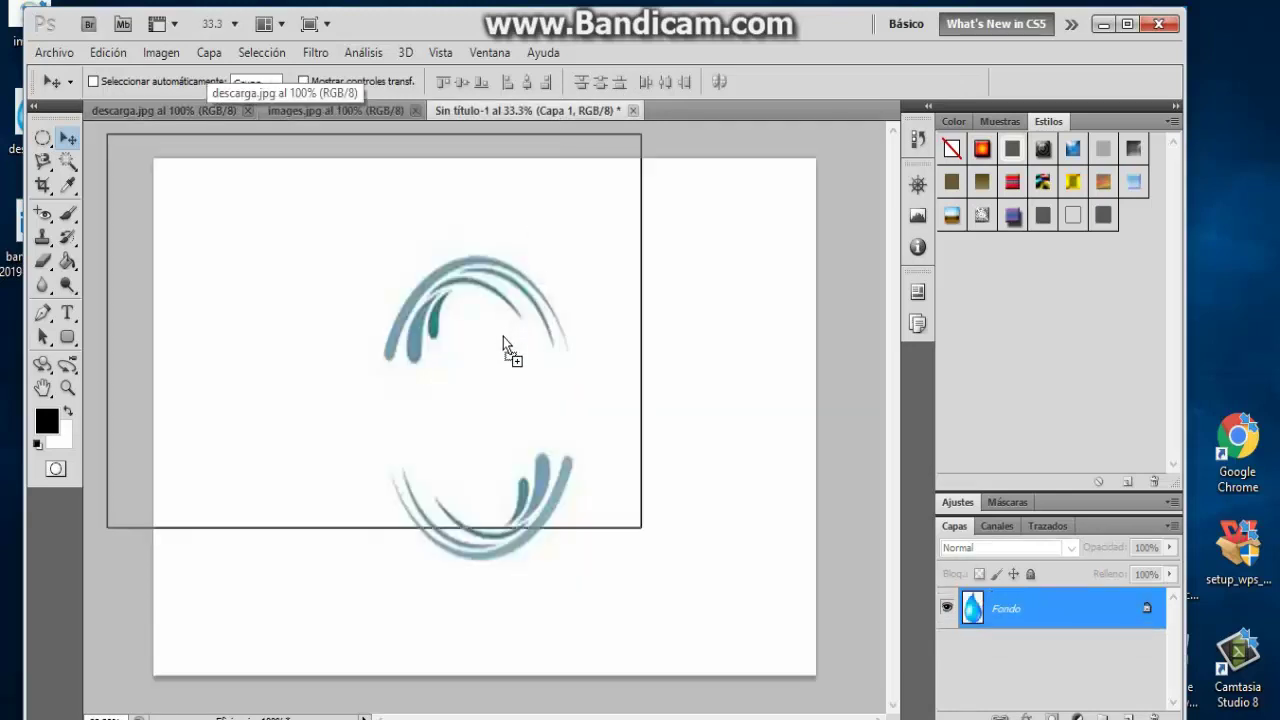
mouse_move(557, 115)
left_mouse_down()
mouse_move(503, 350)
mouse_move(476, 391)
left_mouse_up()
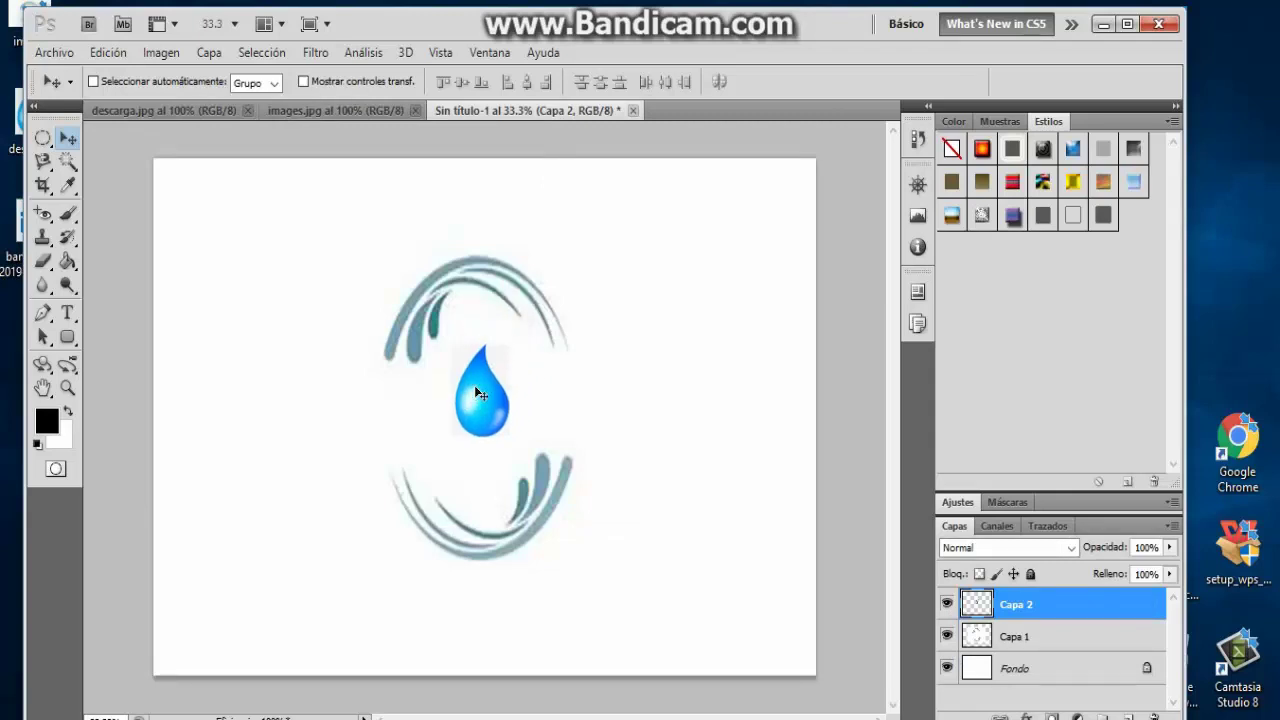
Scale the water drop to 306.95% × 264.44% over the swirl ring
key("ctrl+t")
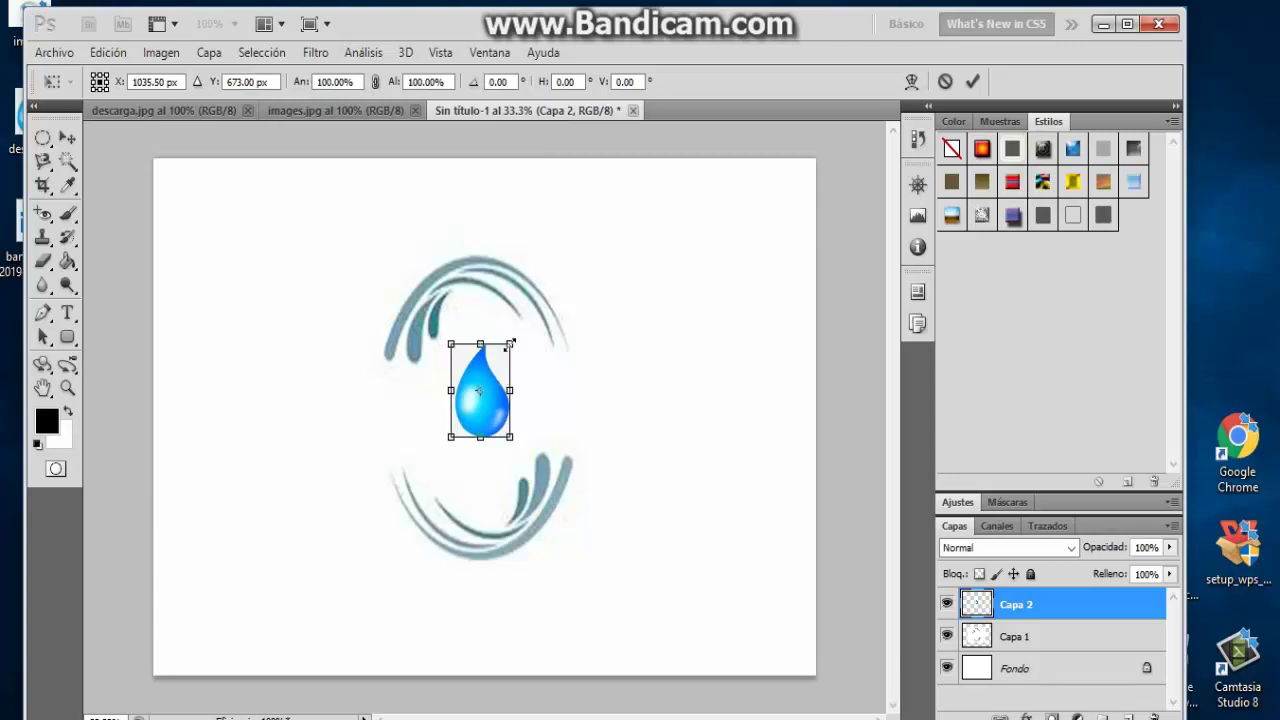
mouse_move(512, 344)
left_mouse_down()
mouse_move(630, 242)
mouse_move(640, 215)
left_mouse_up()
left_click_drag(509, 366, 483, 411)
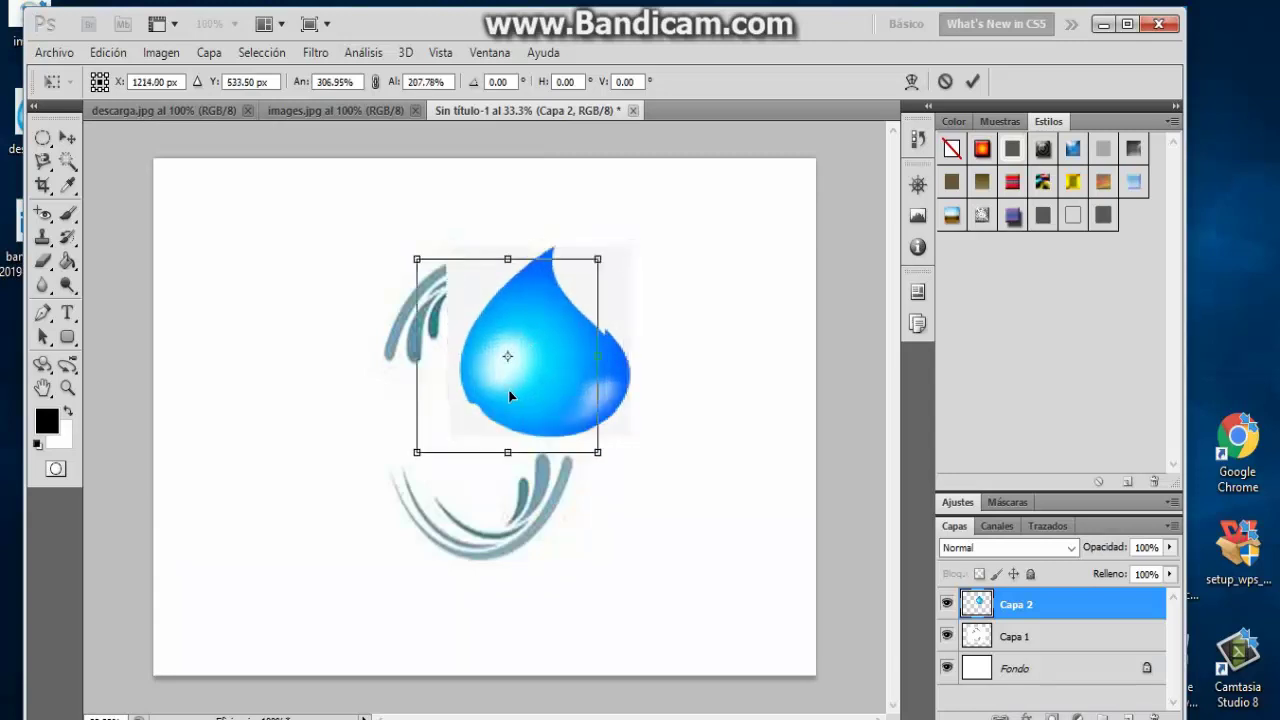
left_click_drag(471, 480, 471, 532)
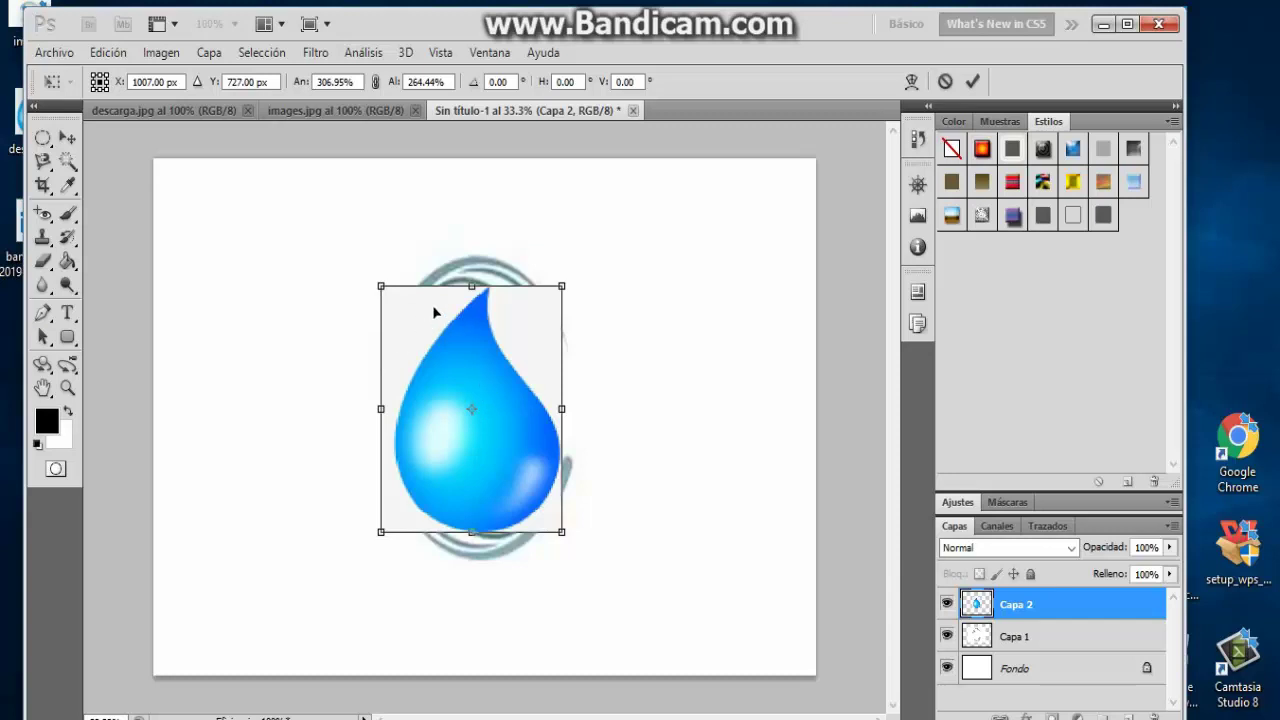
left_click(972, 81)
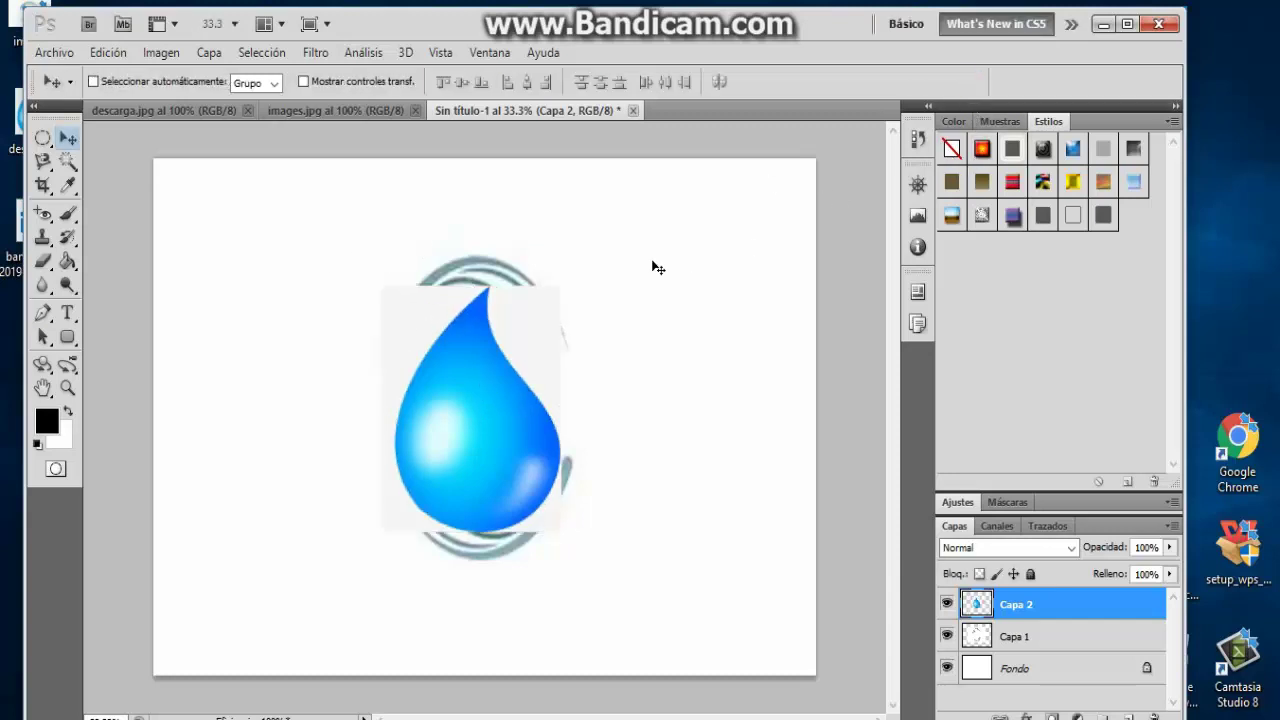
Delete the leftover light background on both sides of the drop, then deselect
left_click(68, 161)
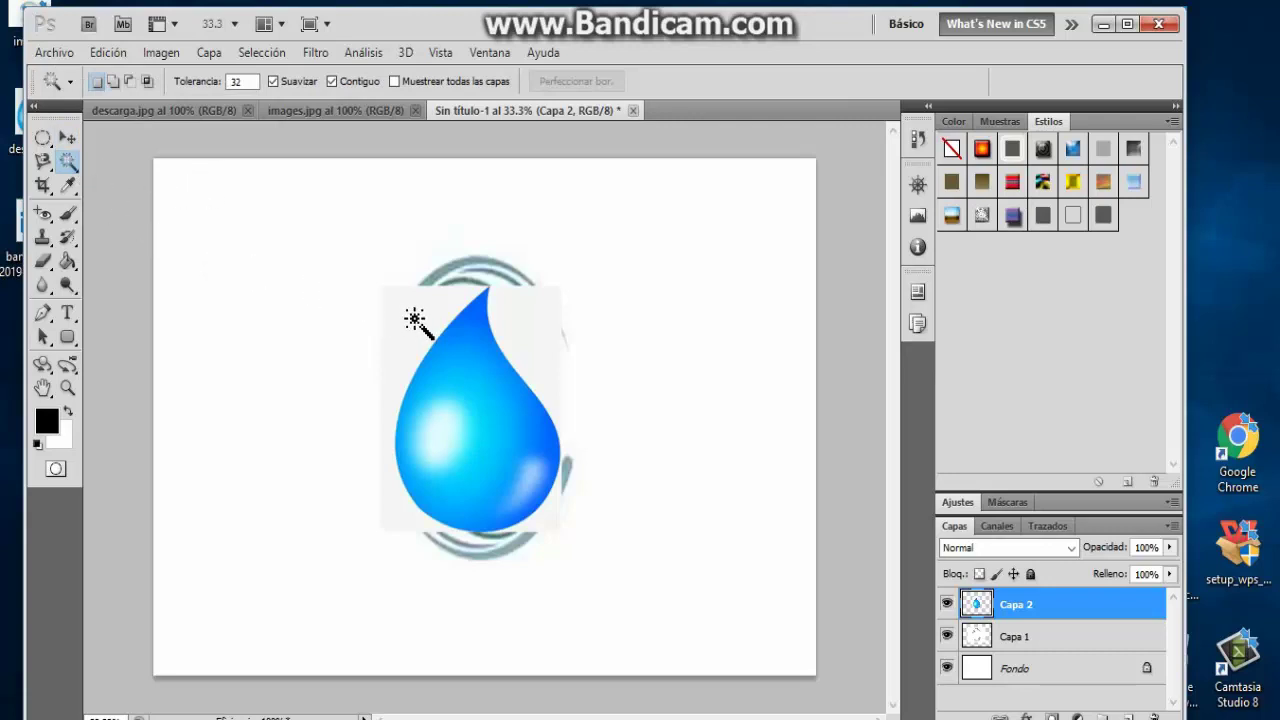
left_click(410, 315)
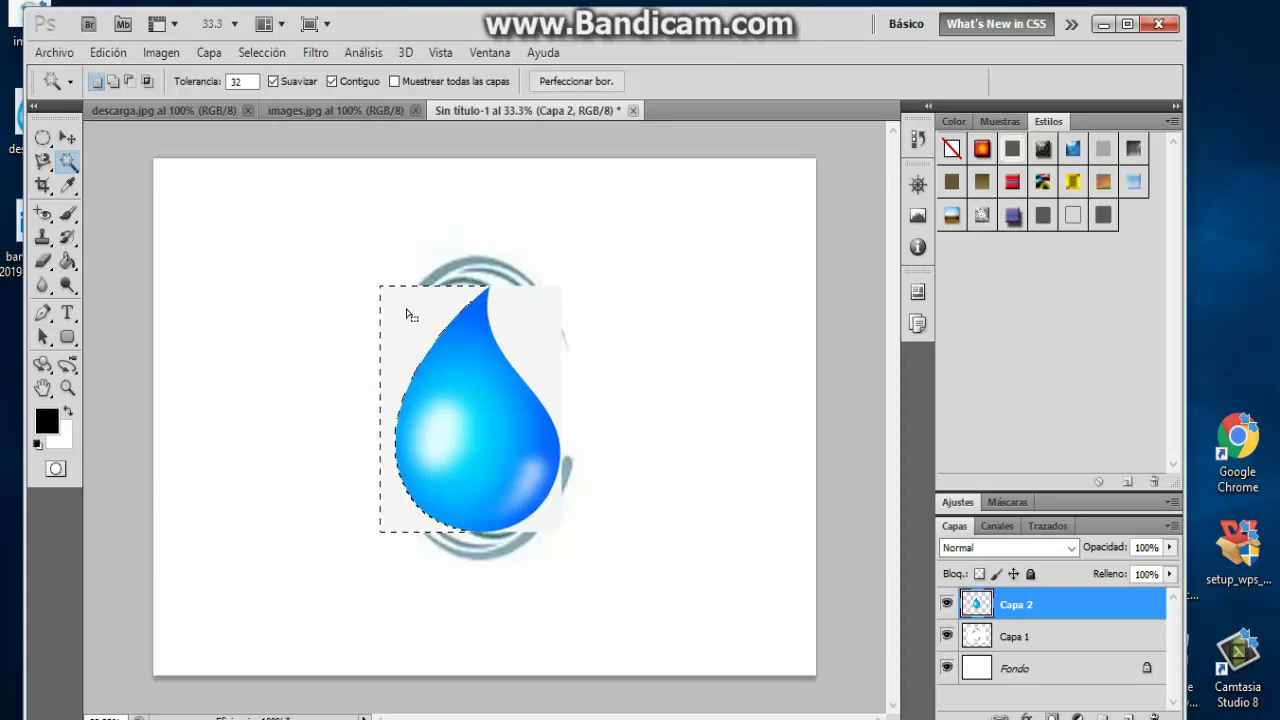
key("Delete")
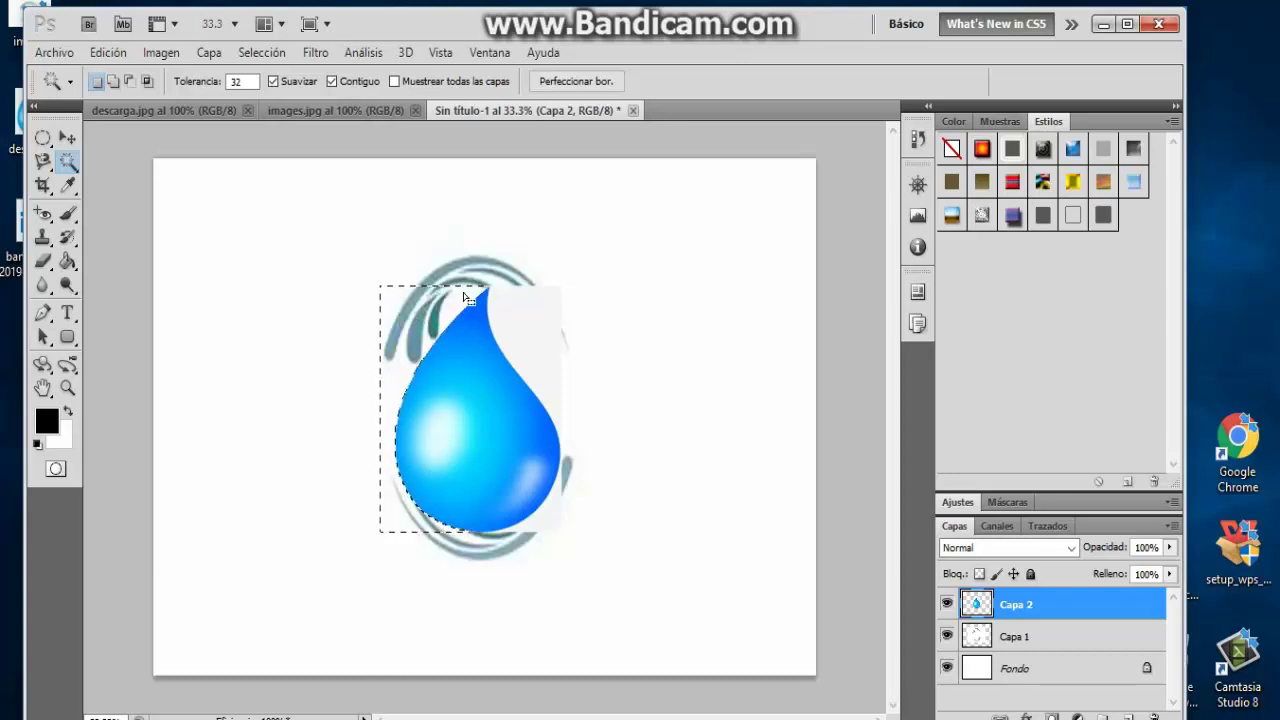
left_click(544, 318)
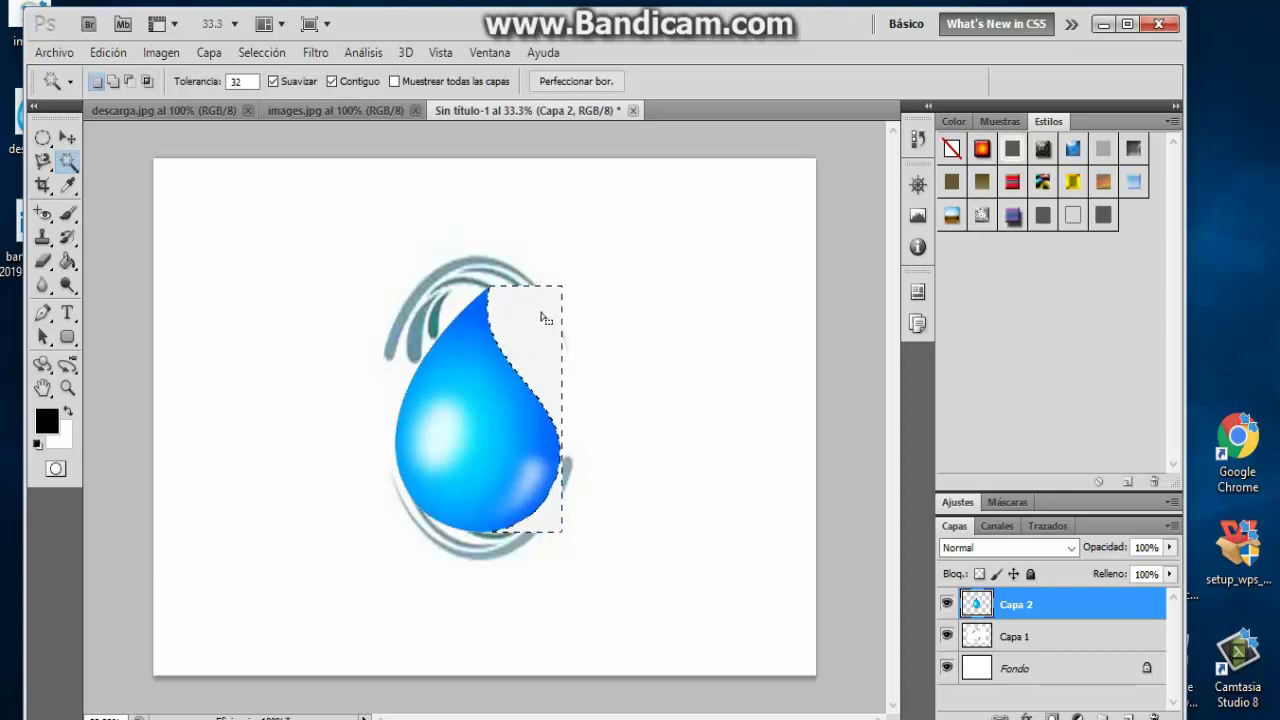
key("Delete")
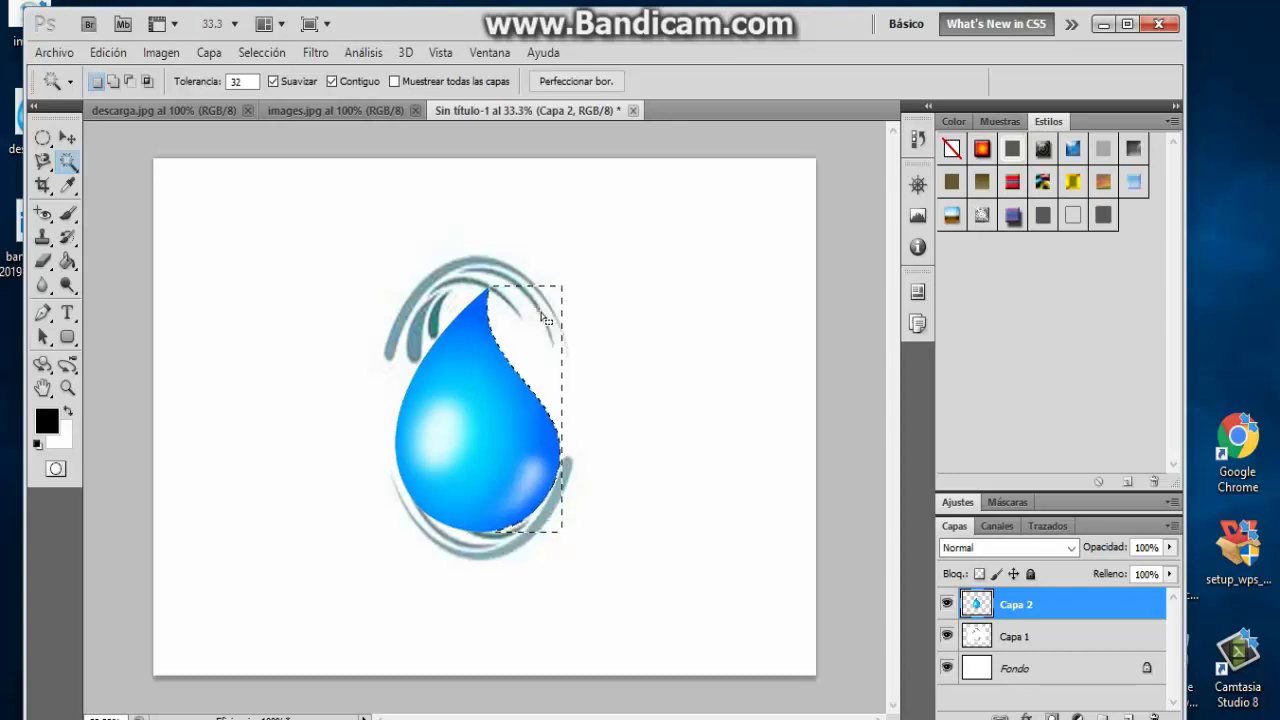
left_click(43, 137)
key("ctrl+d")
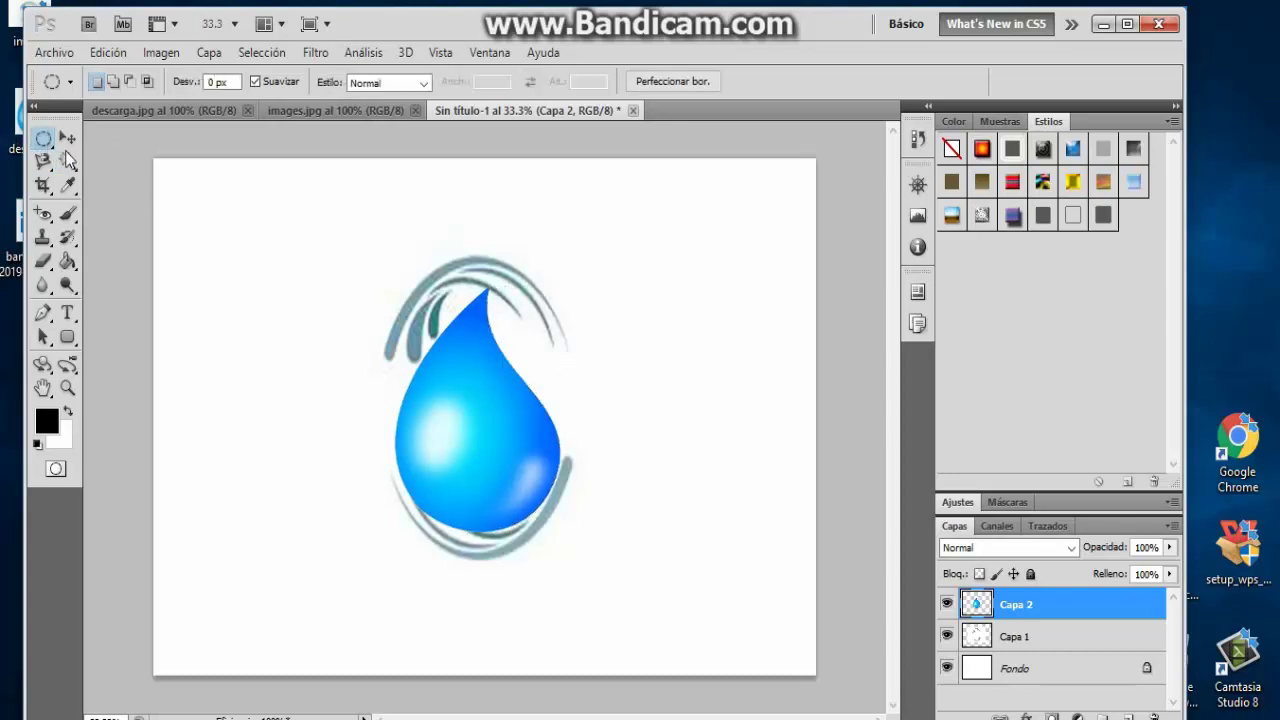
Move the water drop onto the centre of the swirl ring
left_click(67, 137)
mouse_move(462, 404)
left_mouse_down()
mouse_move(303, 358)
mouse_move(281, 320)
left_mouse_up()
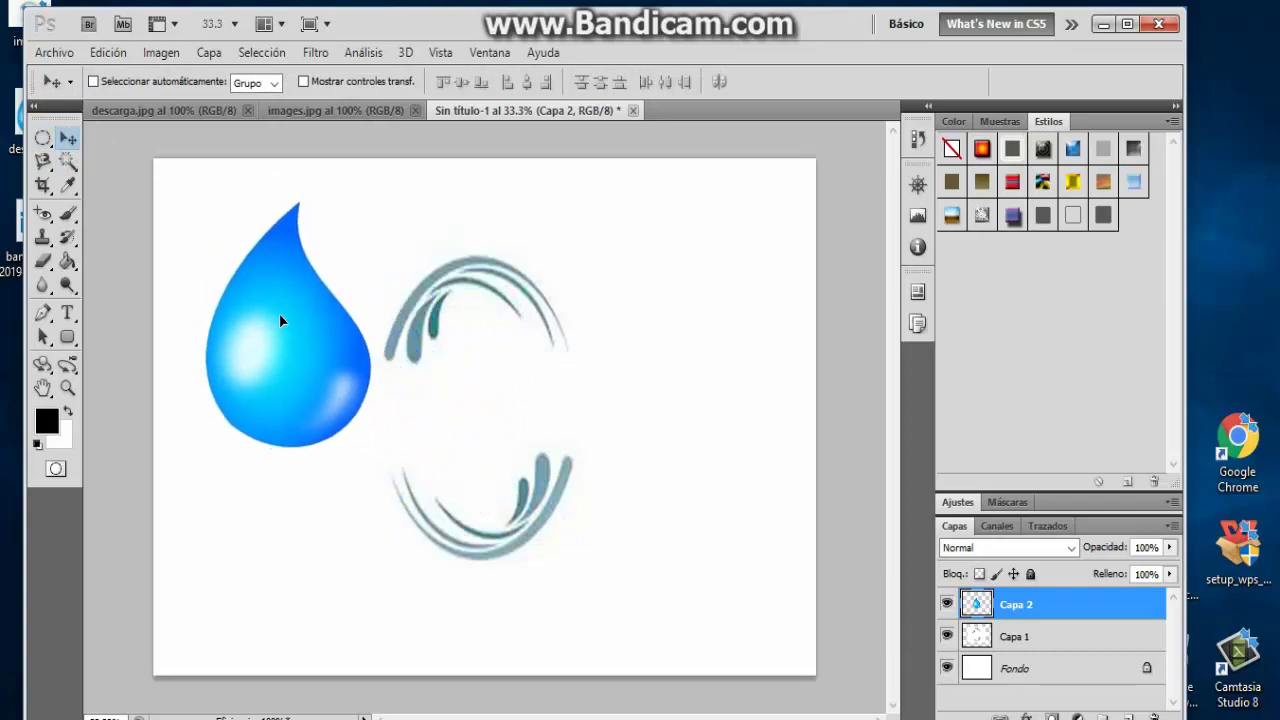
mouse_move(281, 320)
left_mouse_down()
mouse_move(484, 420)
mouse_move(477, 403)
left_mouse_up()
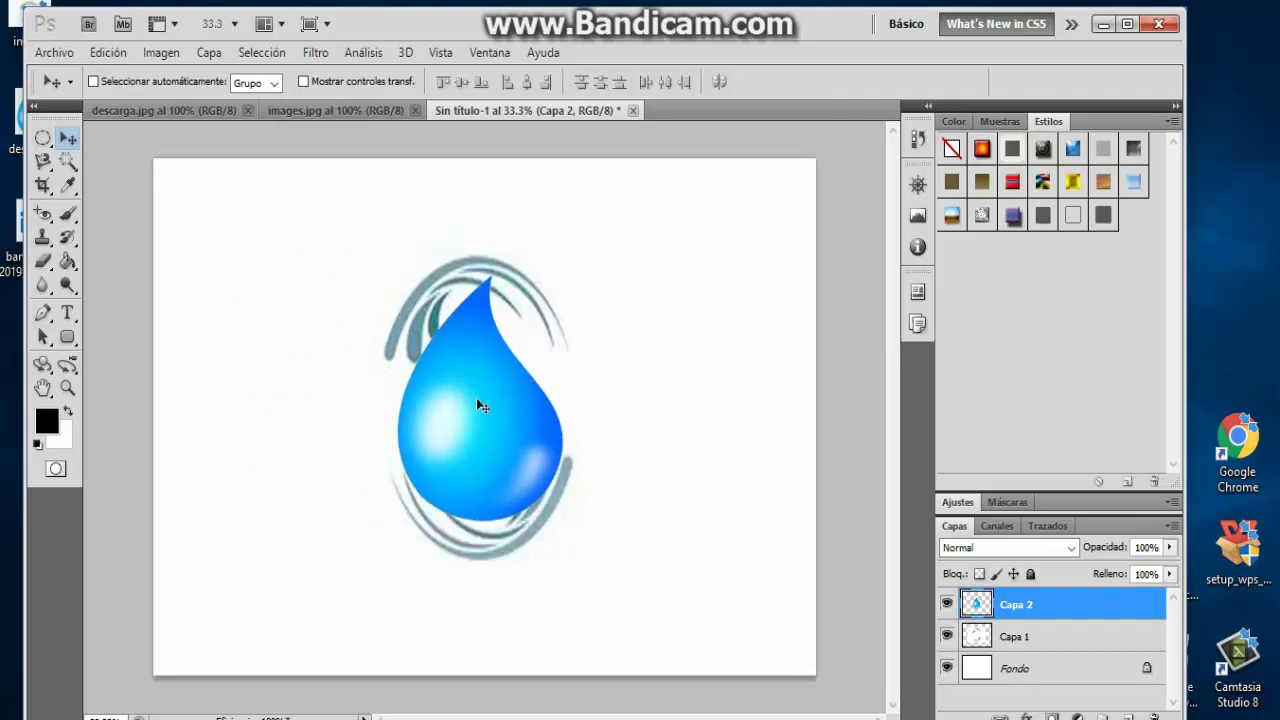
Shrink the water drop to about 53% width and centre it within the ring
key("ctrl+t")
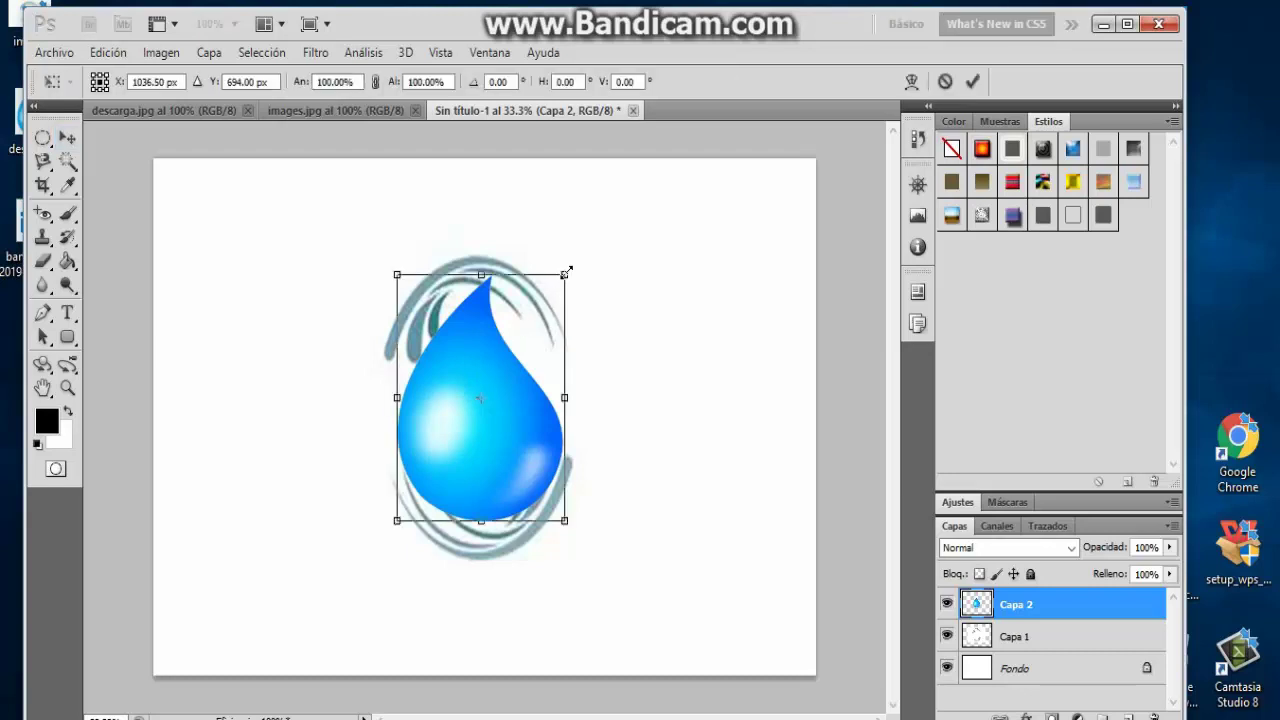
left_click_drag(566, 271, 498, 369)
left_click_drag(478, 498, 506, 443)
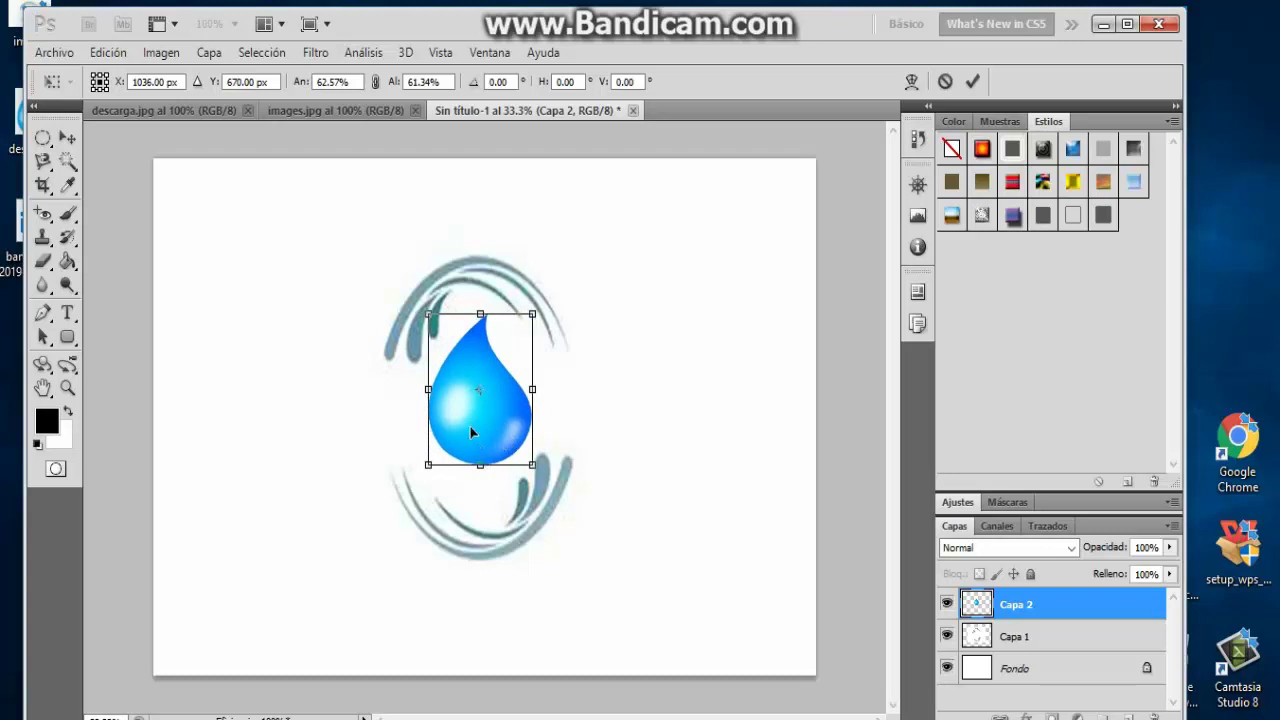
left_click_drag(532, 314, 517, 340)
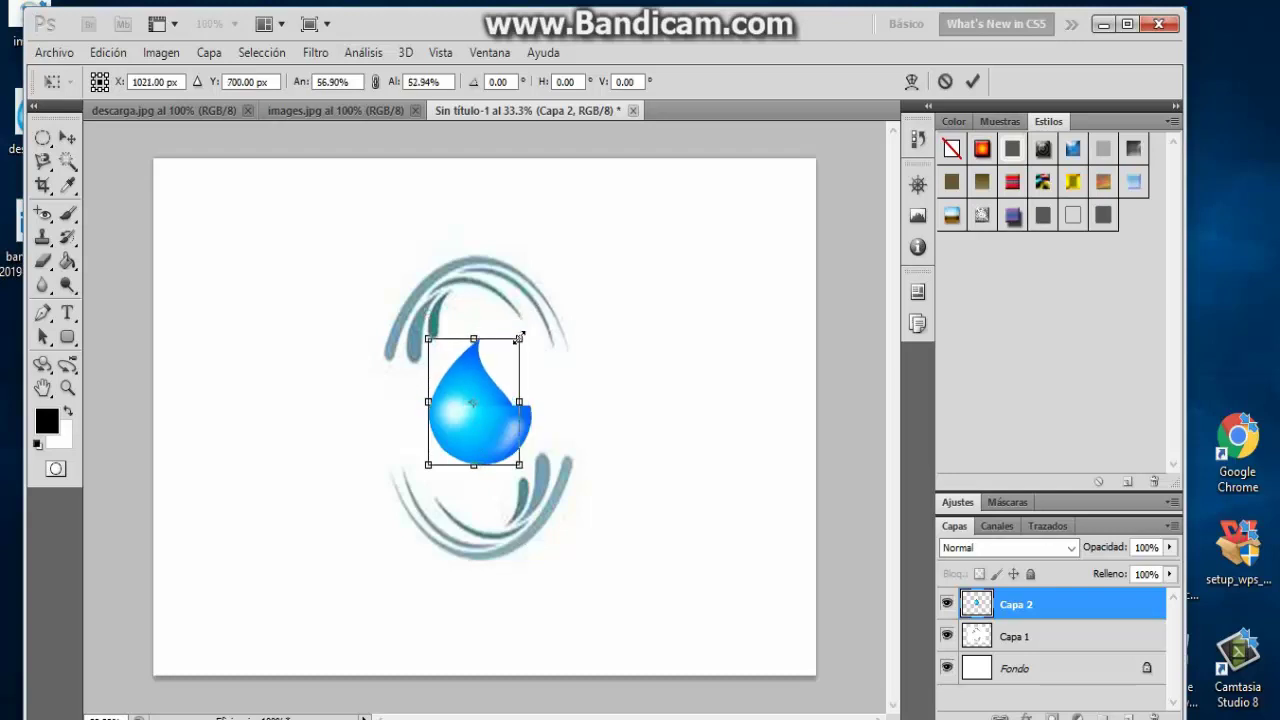
left_click_drag(478, 452, 488, 441)
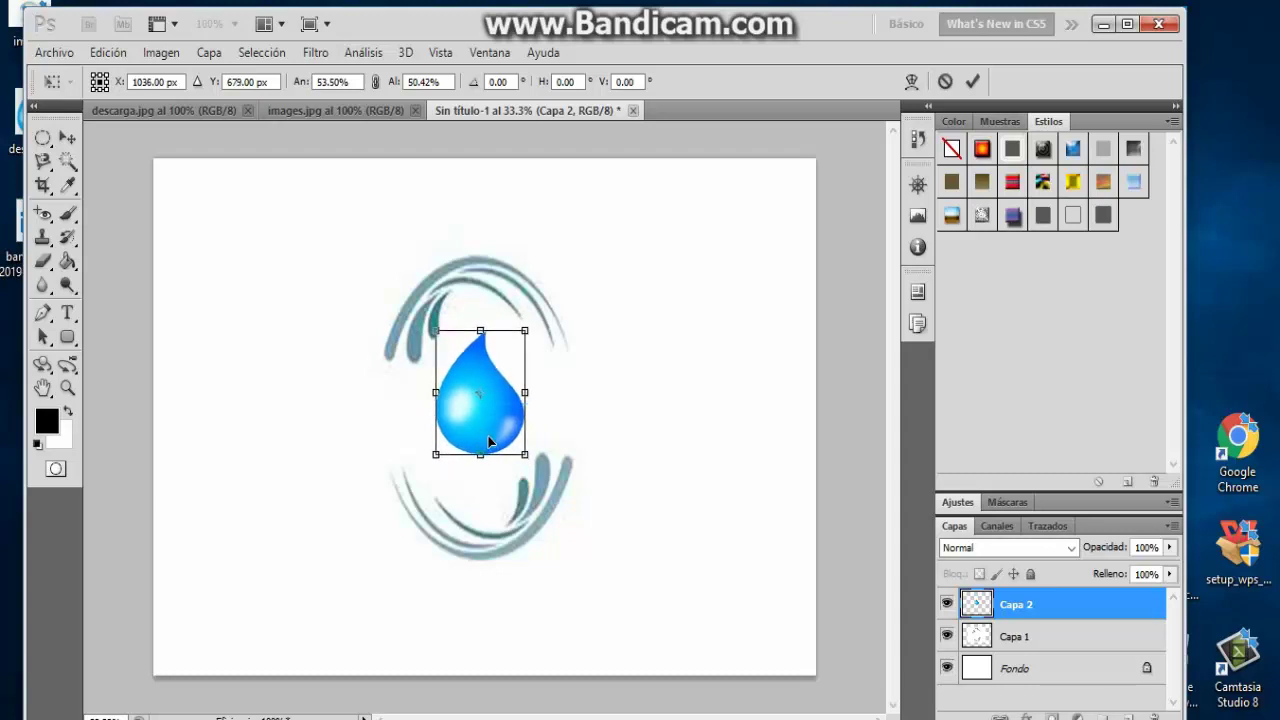
left_click(972, 86)
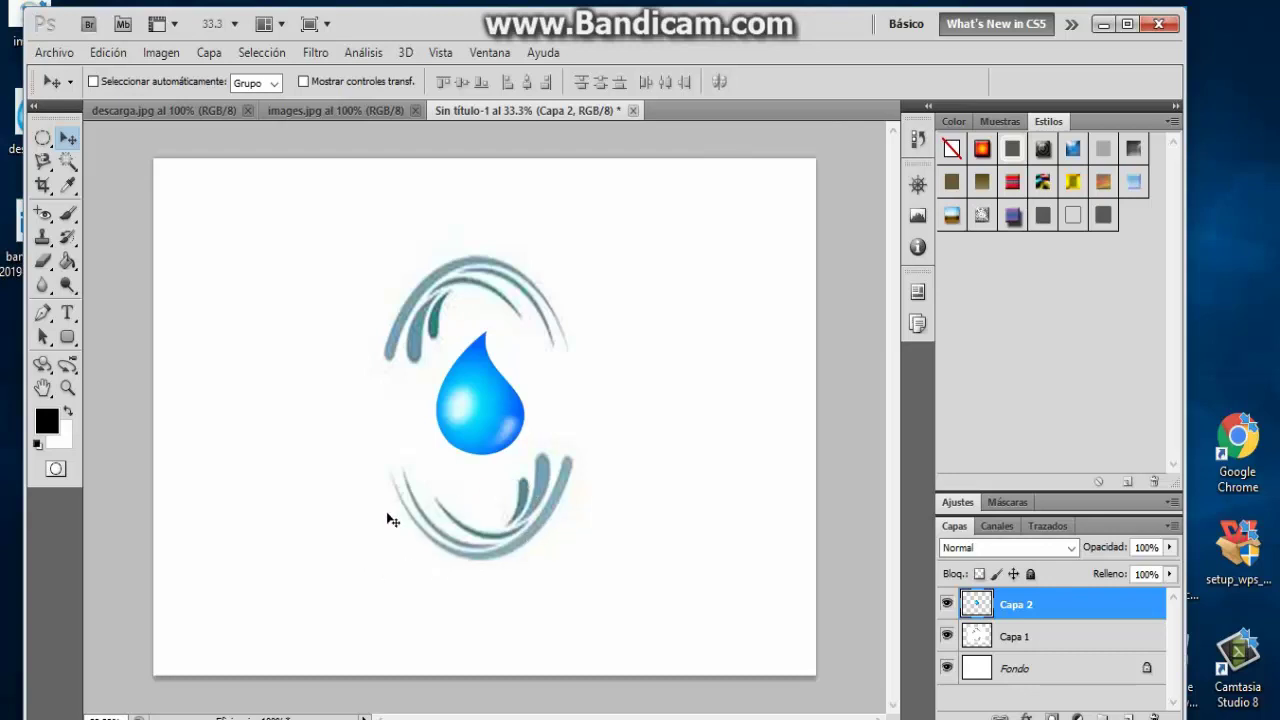
Type 'productos de limpieza' and 'el chaparro' in Wide Latin below the ring
left_click(67, 312)
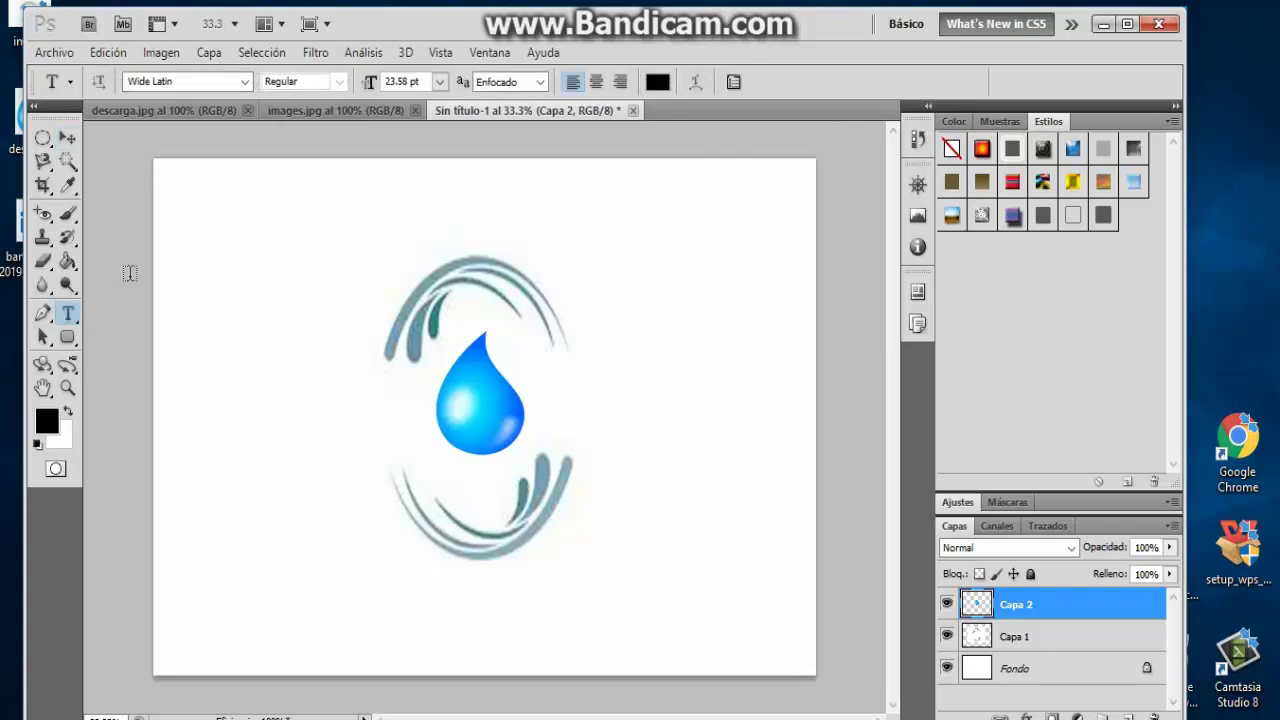
left_click(245, 82)
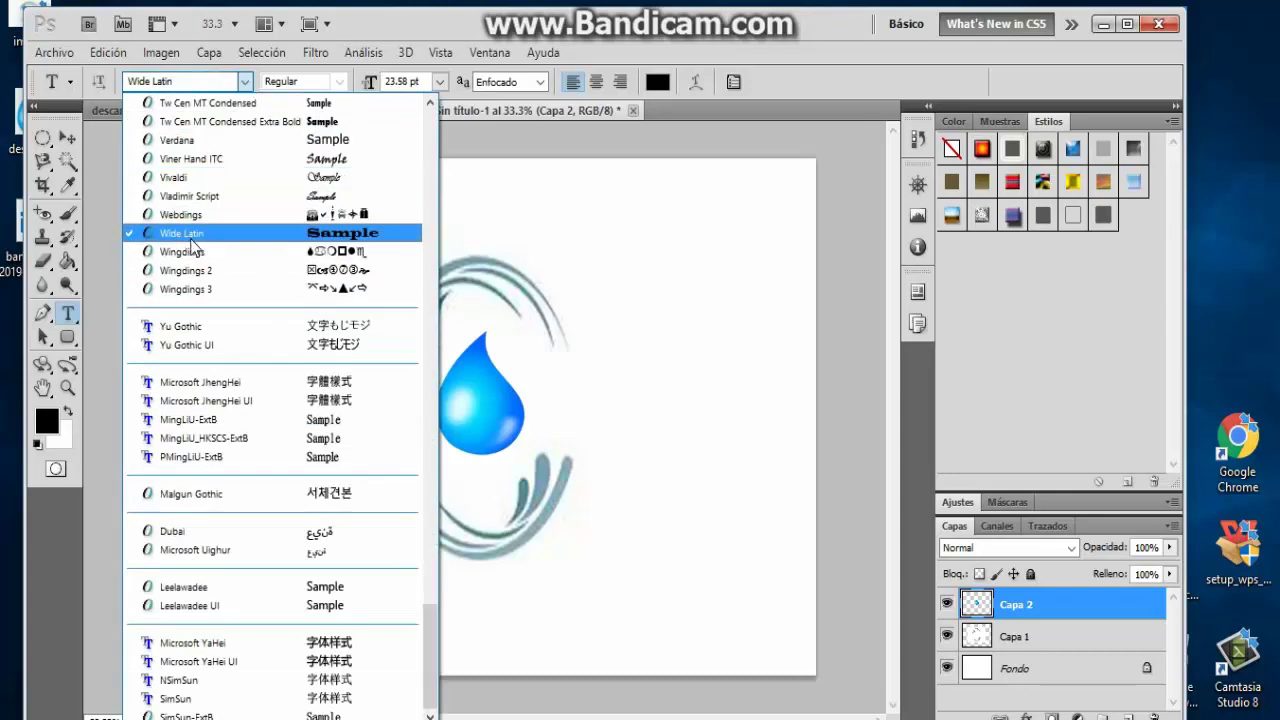
left_click(312, 236)
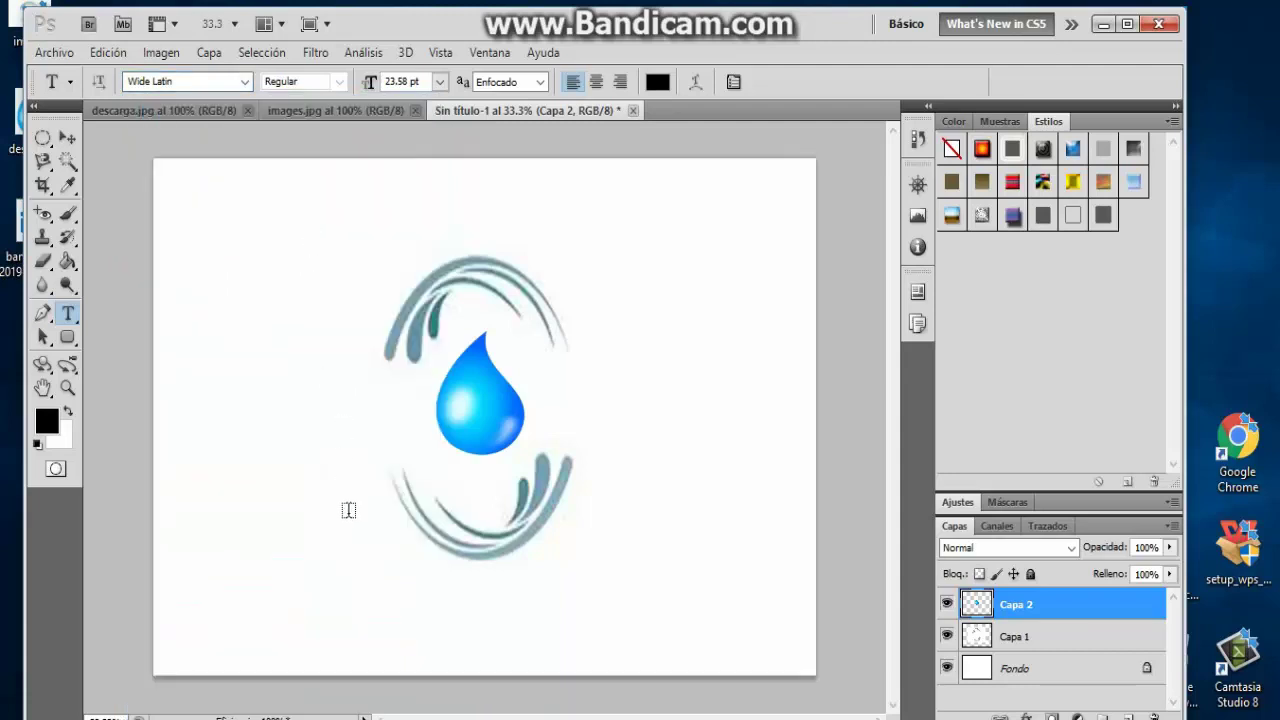
left_click(331, 594)
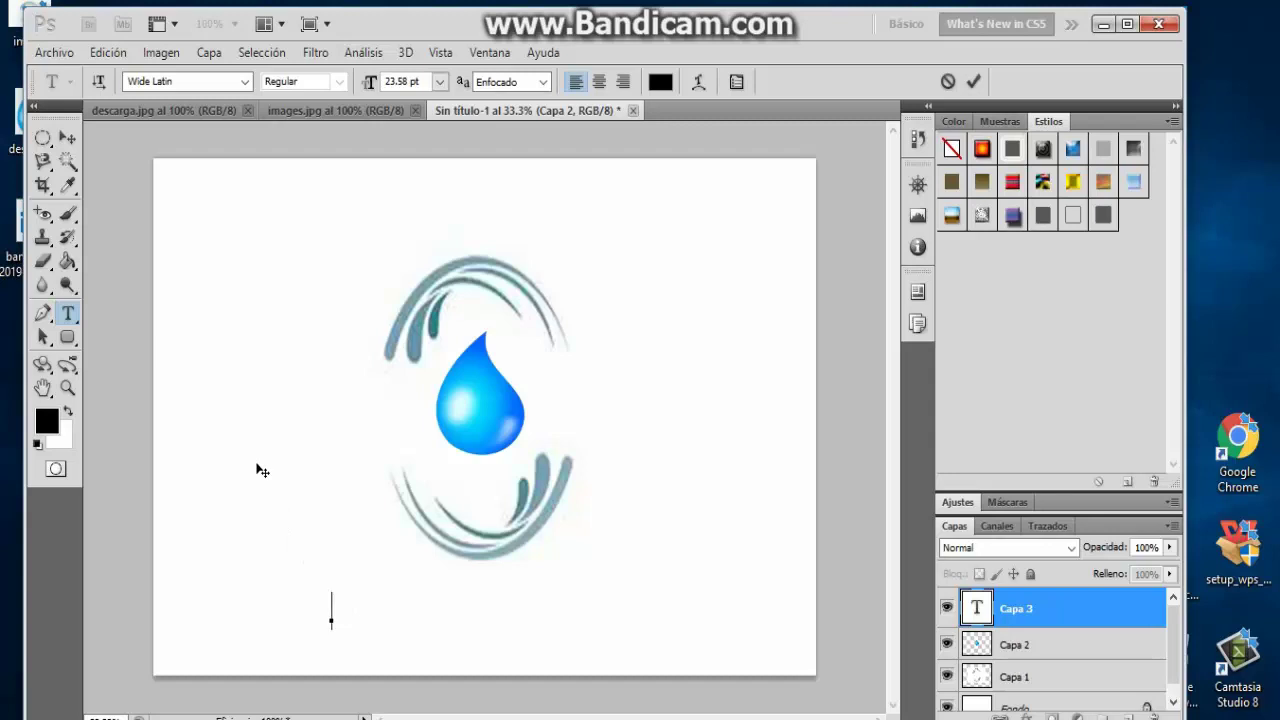
type("pr")
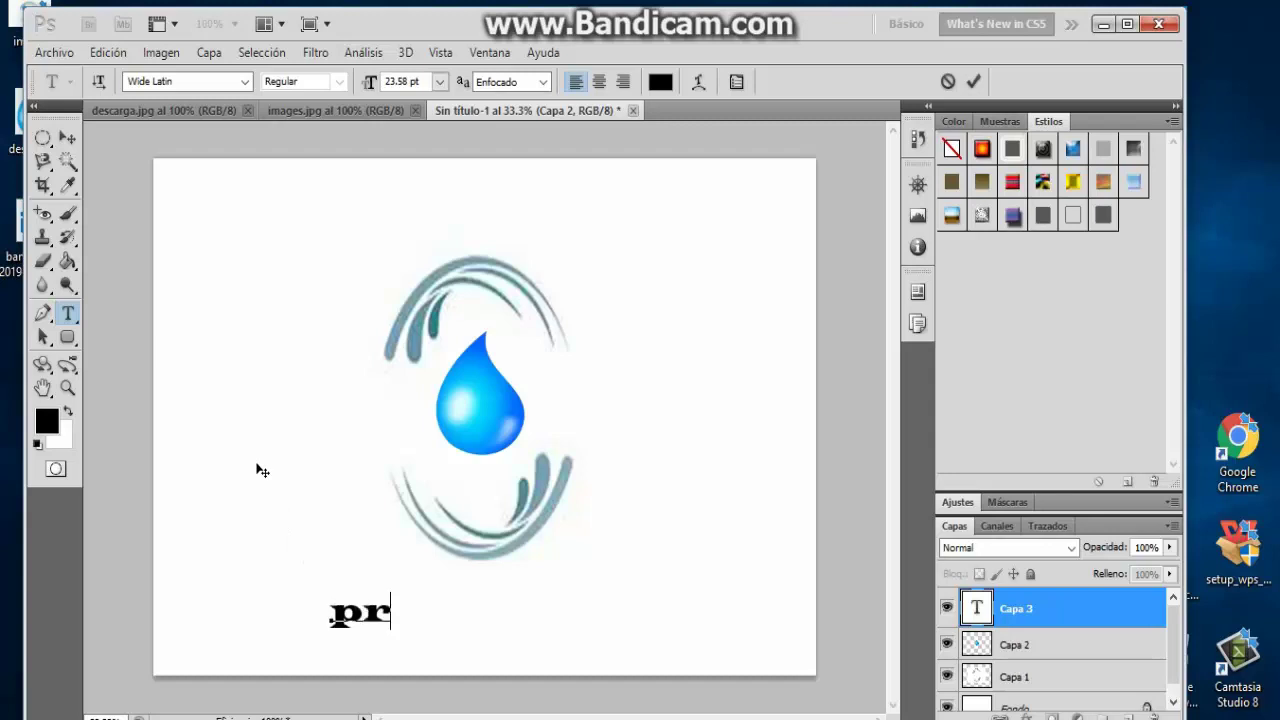
type("oduct")
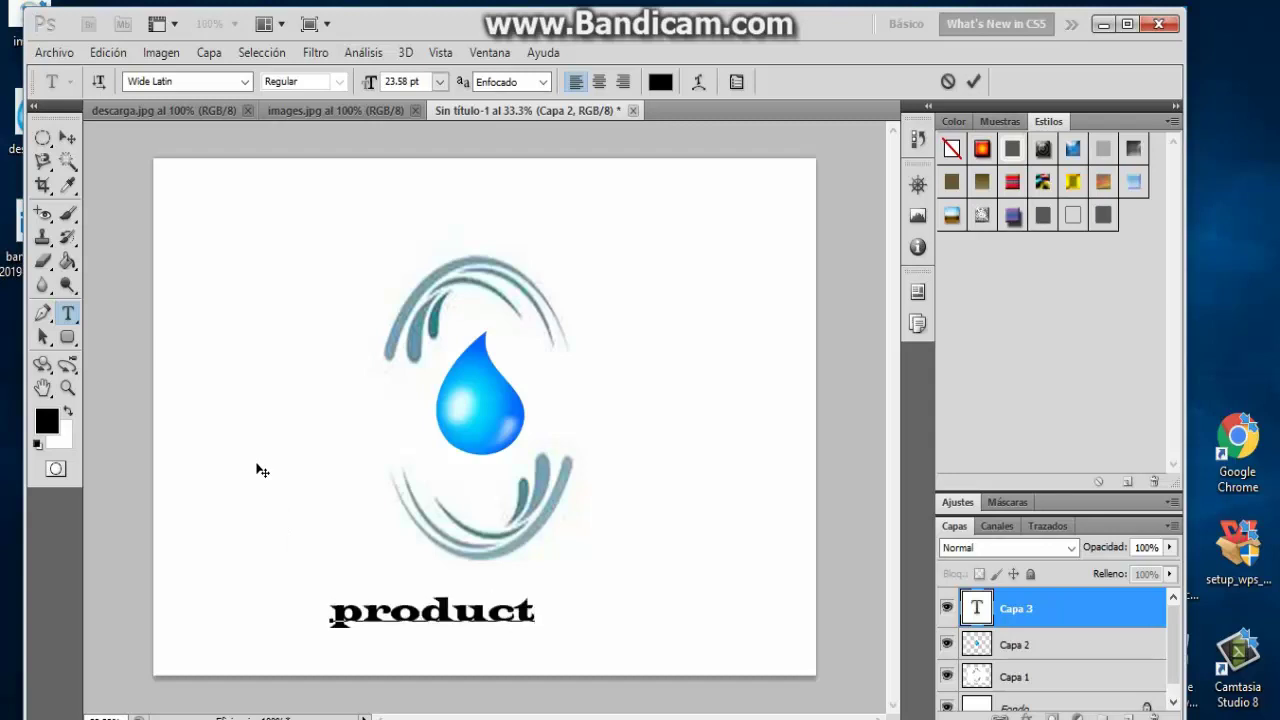
type("os")
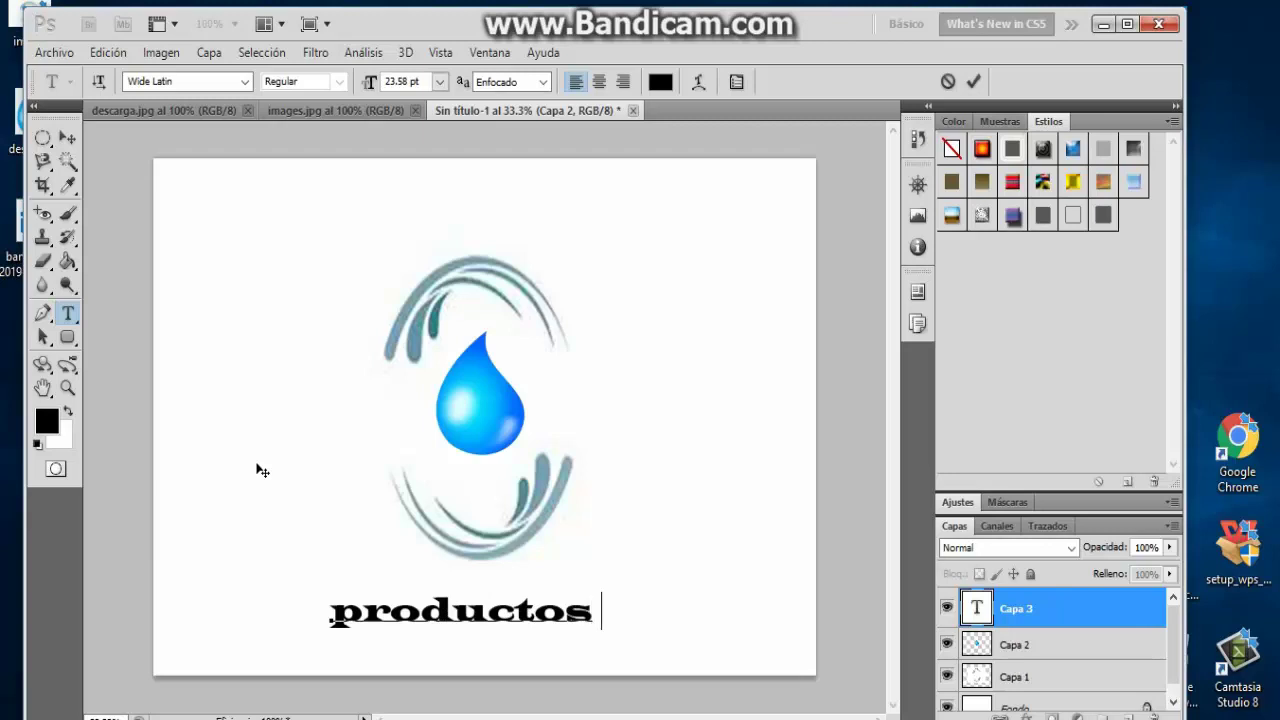
type(" de l")
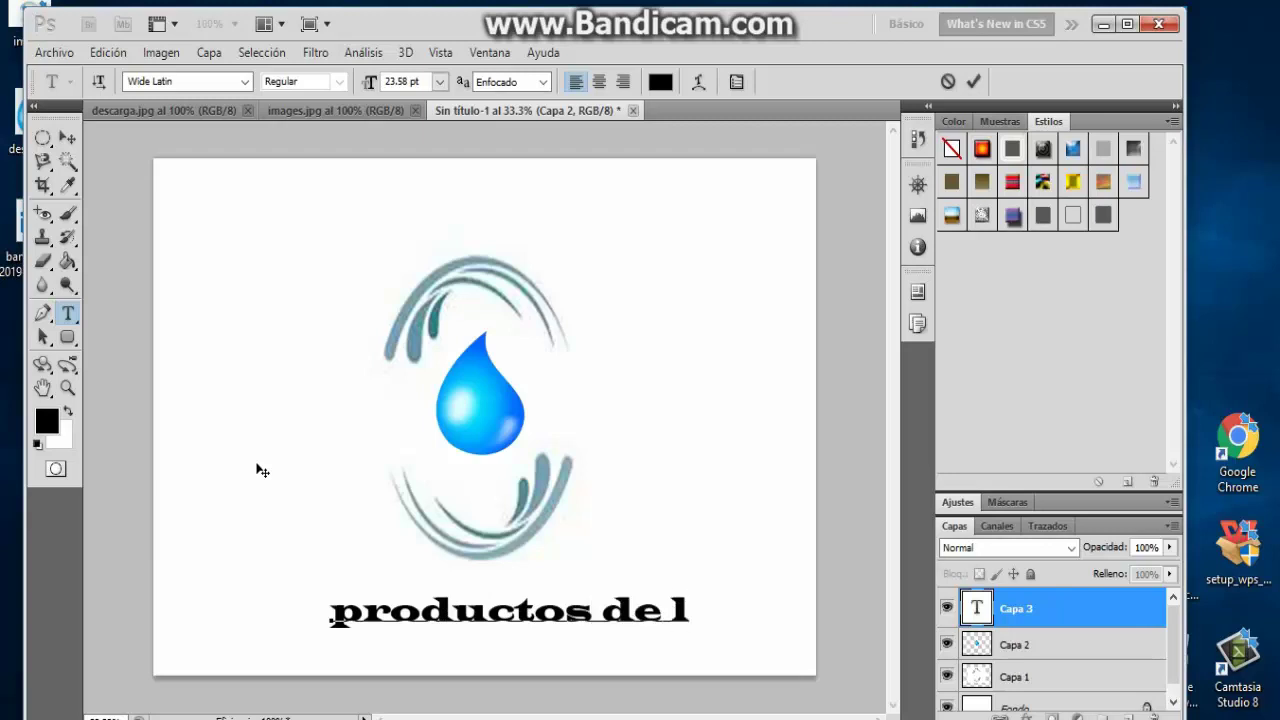
type("impie")
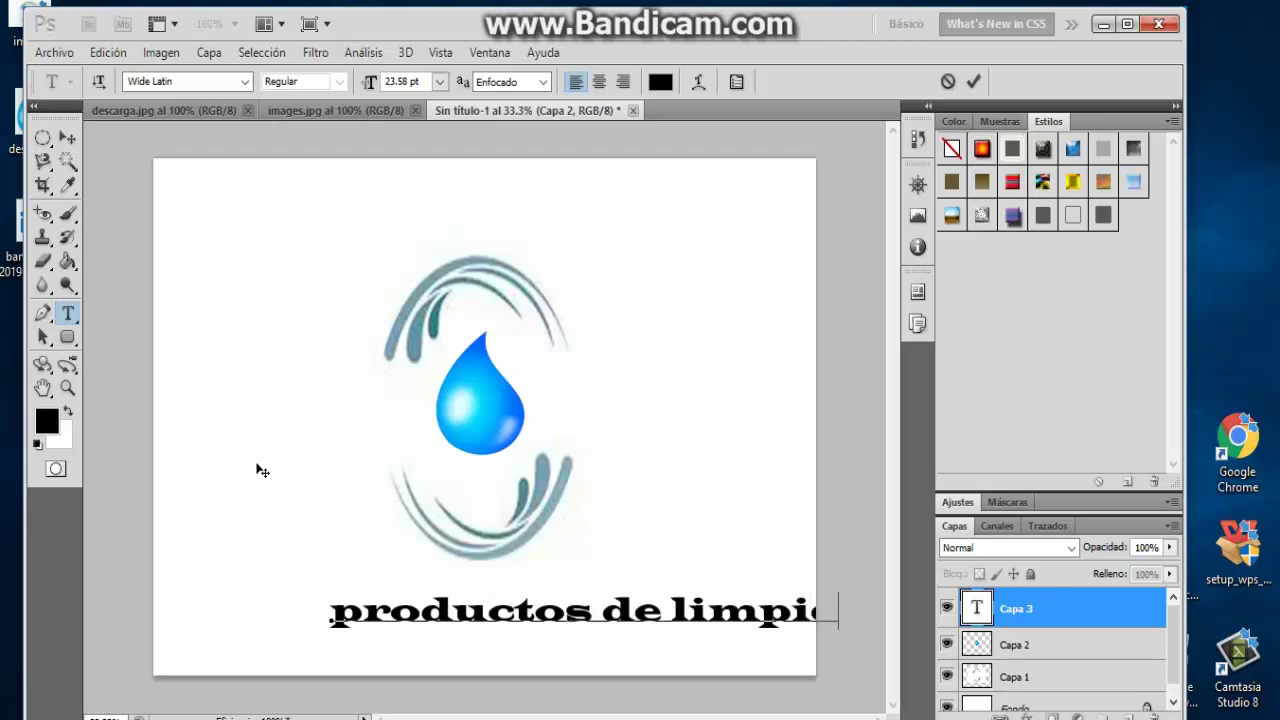
type("za")
left_click_drag(309, 645, 225, 640)
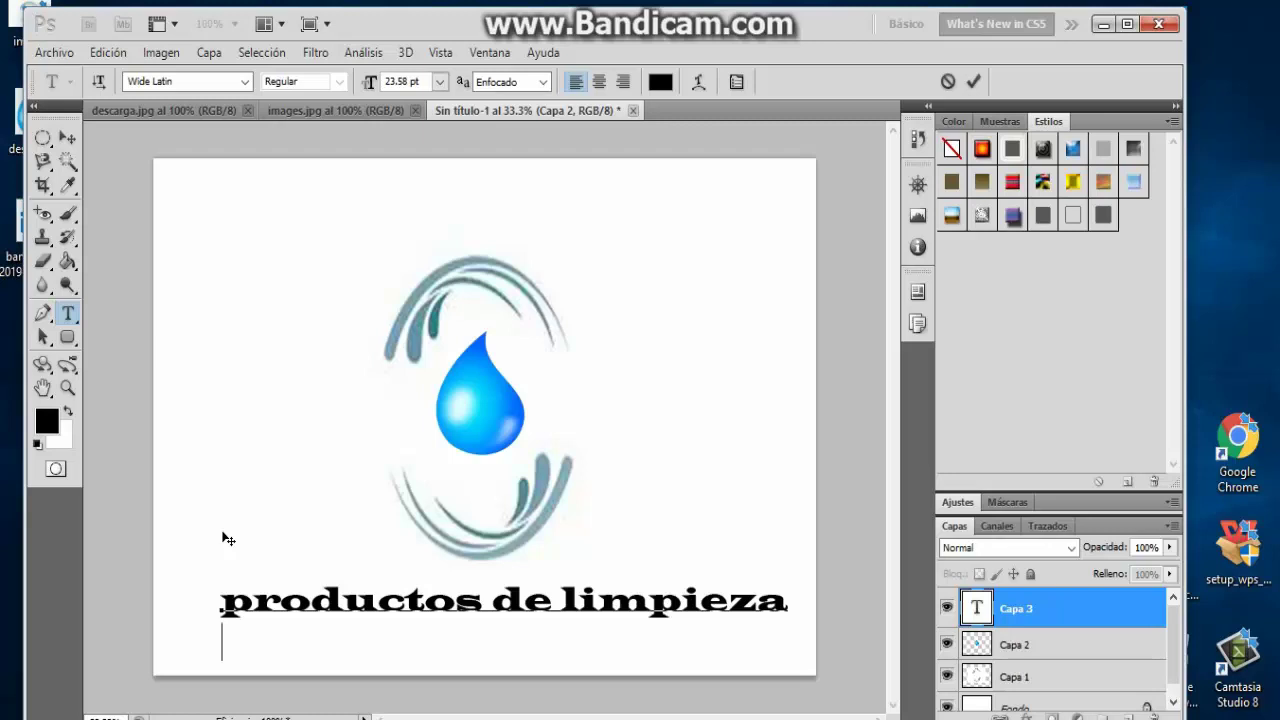
type("el")
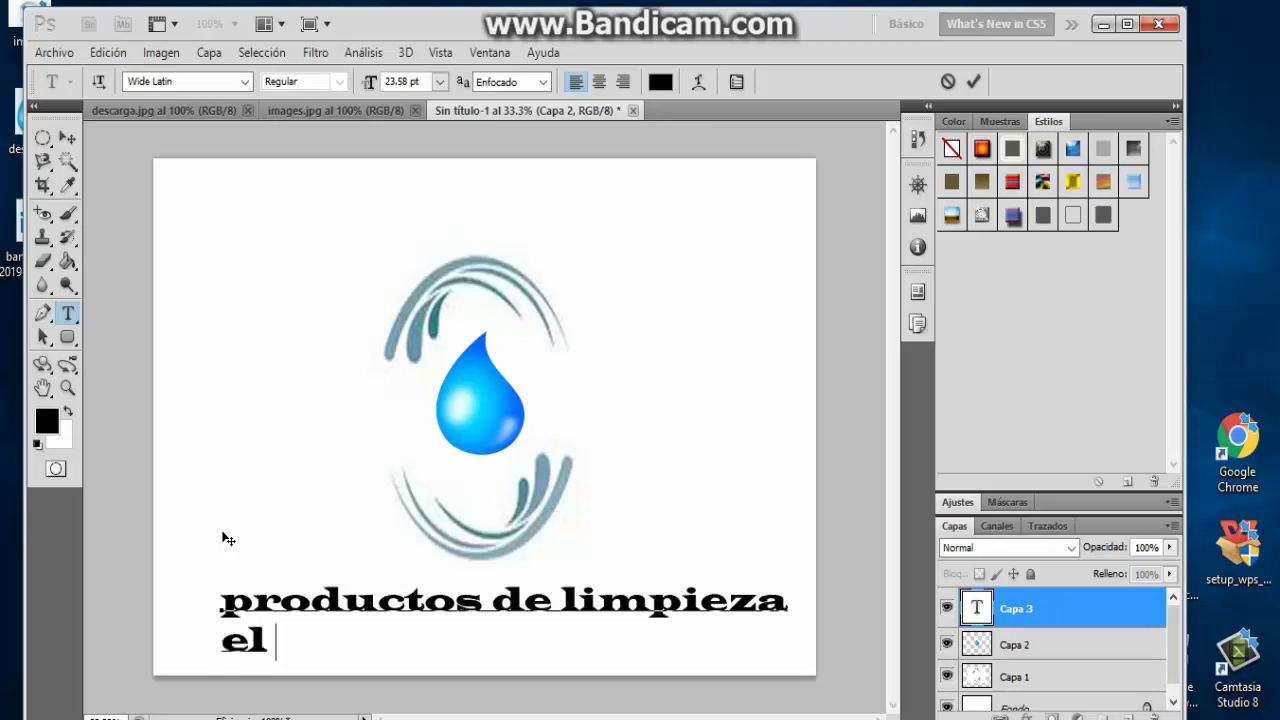
type(" c hapa")
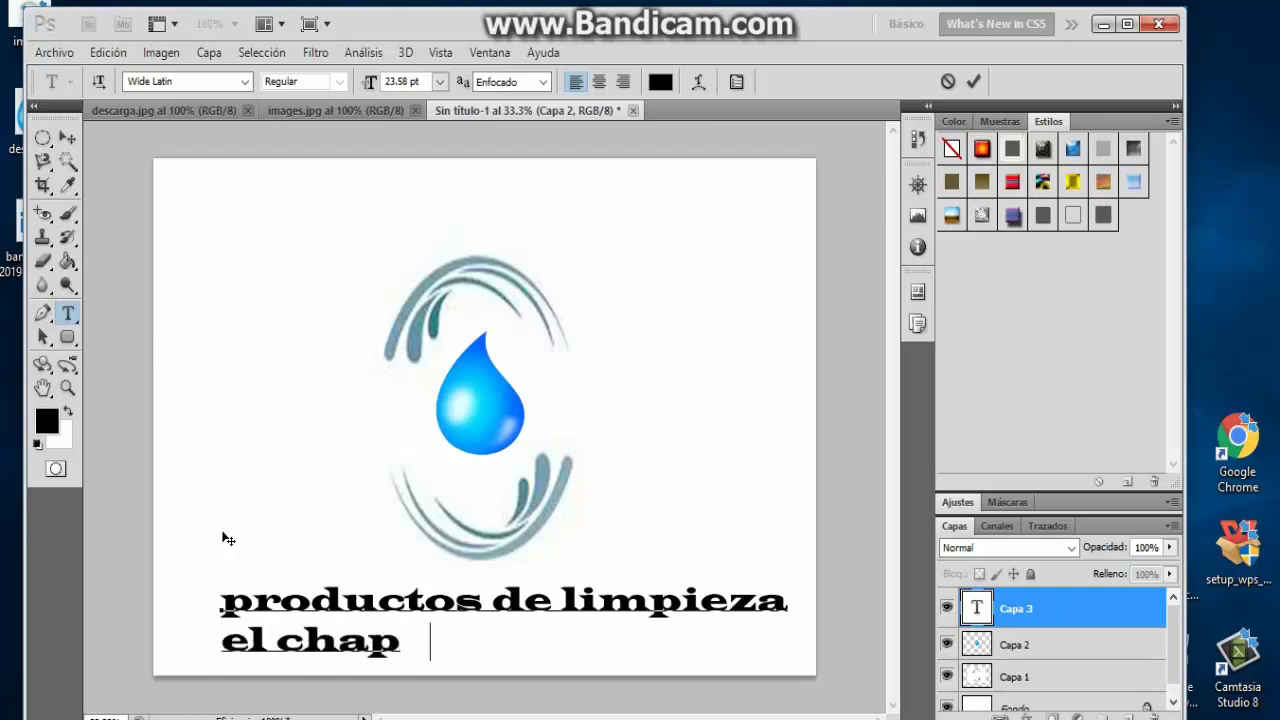
type("rro")
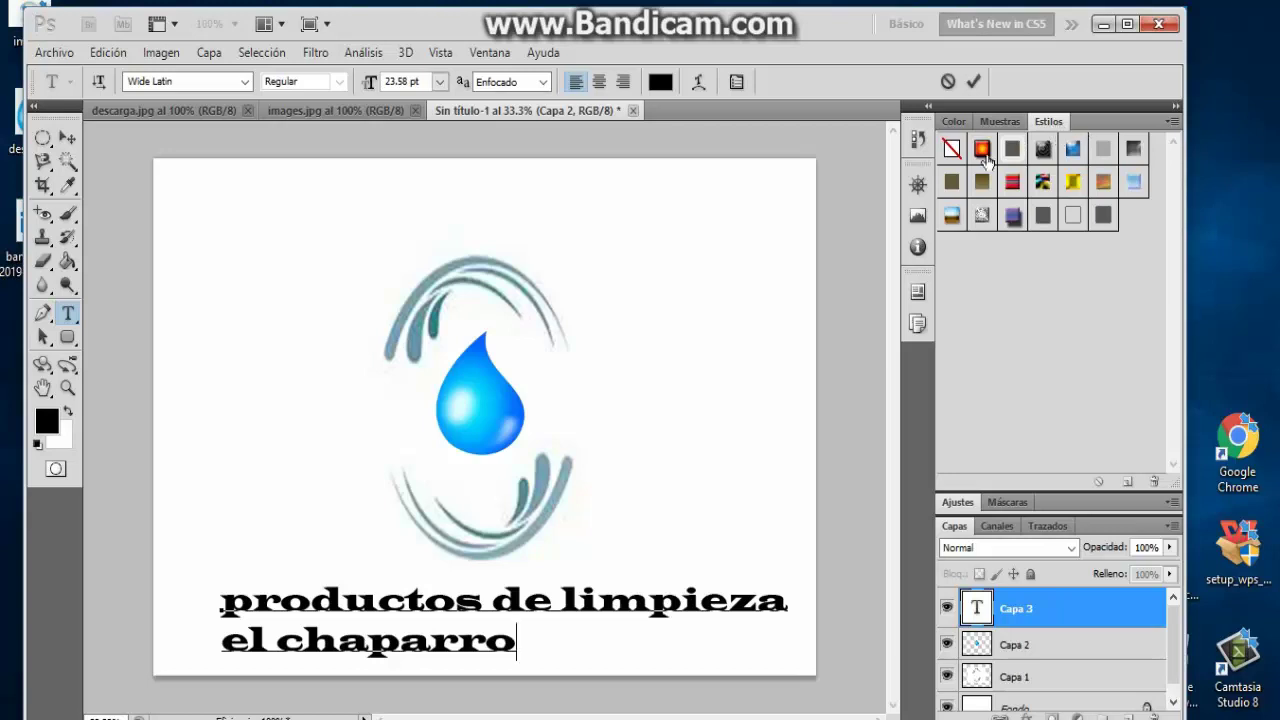
Try several Styles presets on the text, settling on the grey-blue gradient style
left_click(952, 217)
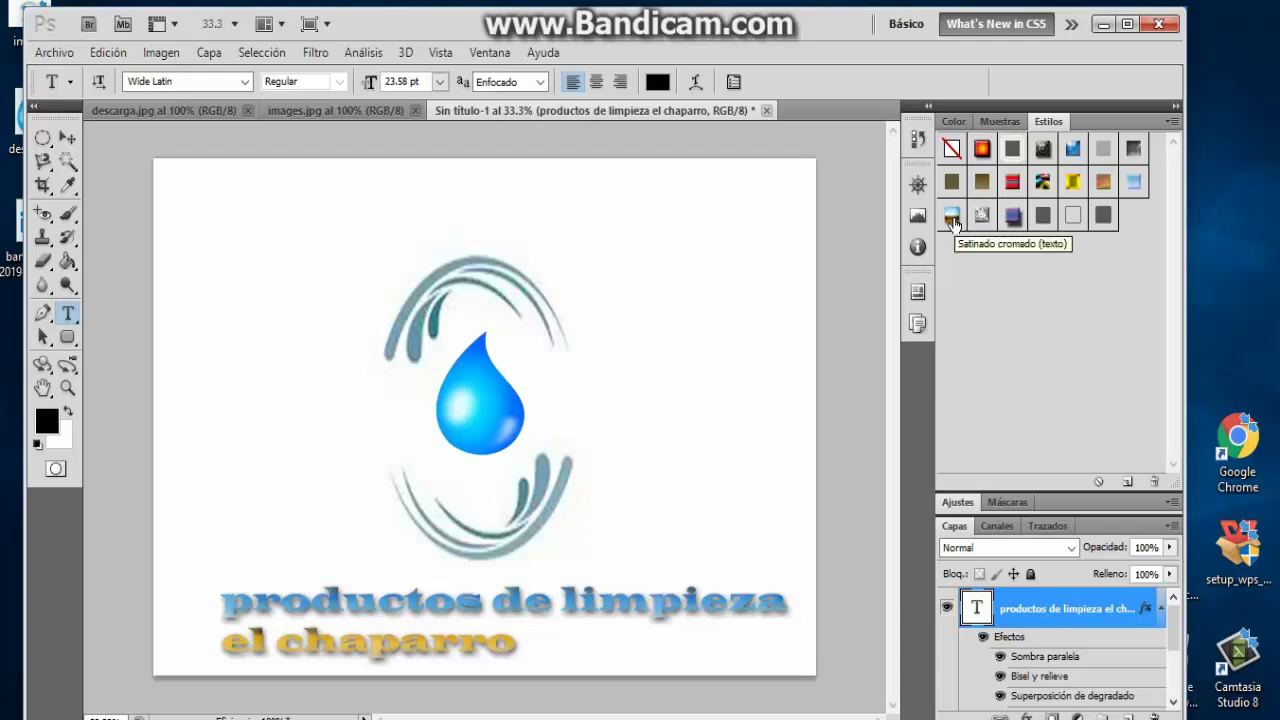
left_click(952, 184)
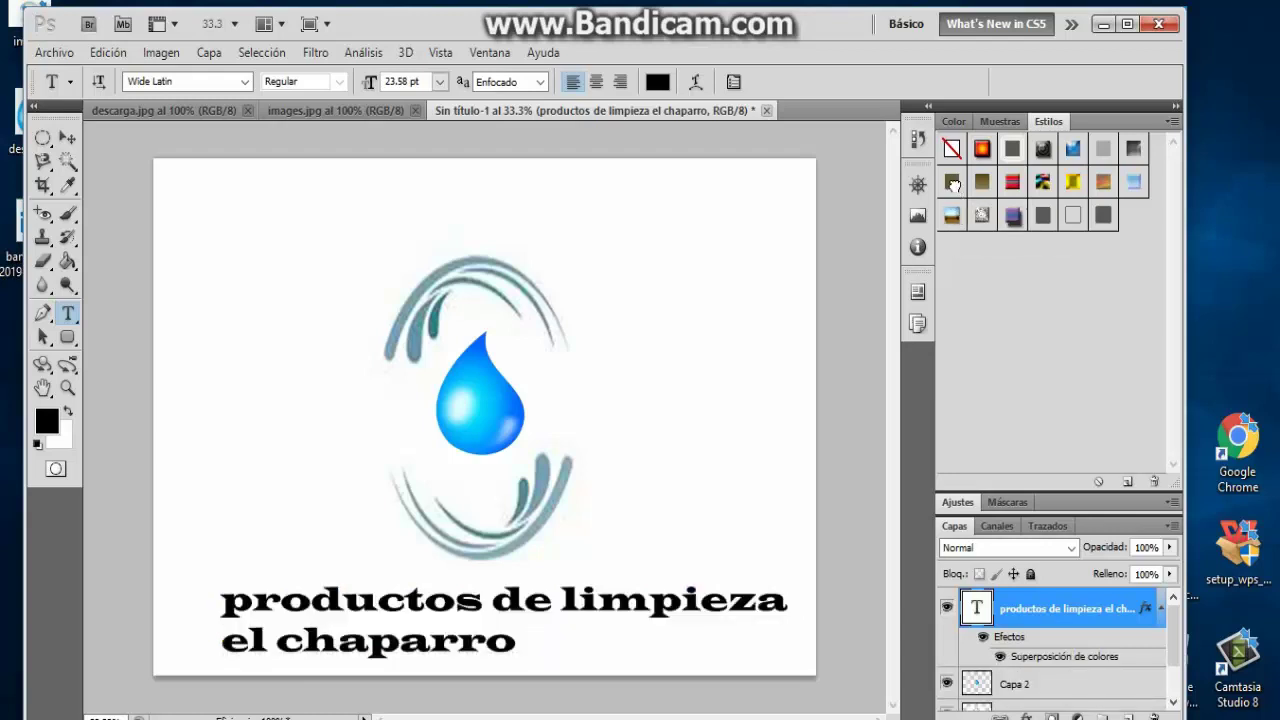
left_click(981, 182)
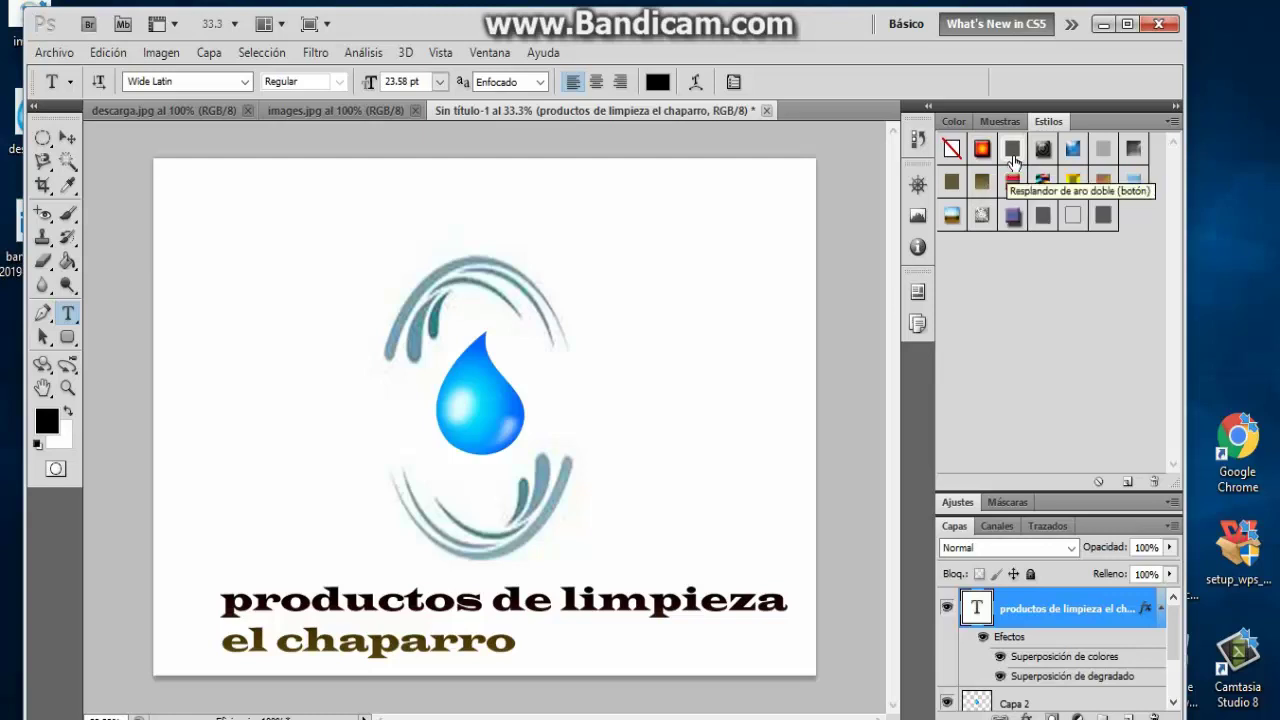
left_click(1013, 151)
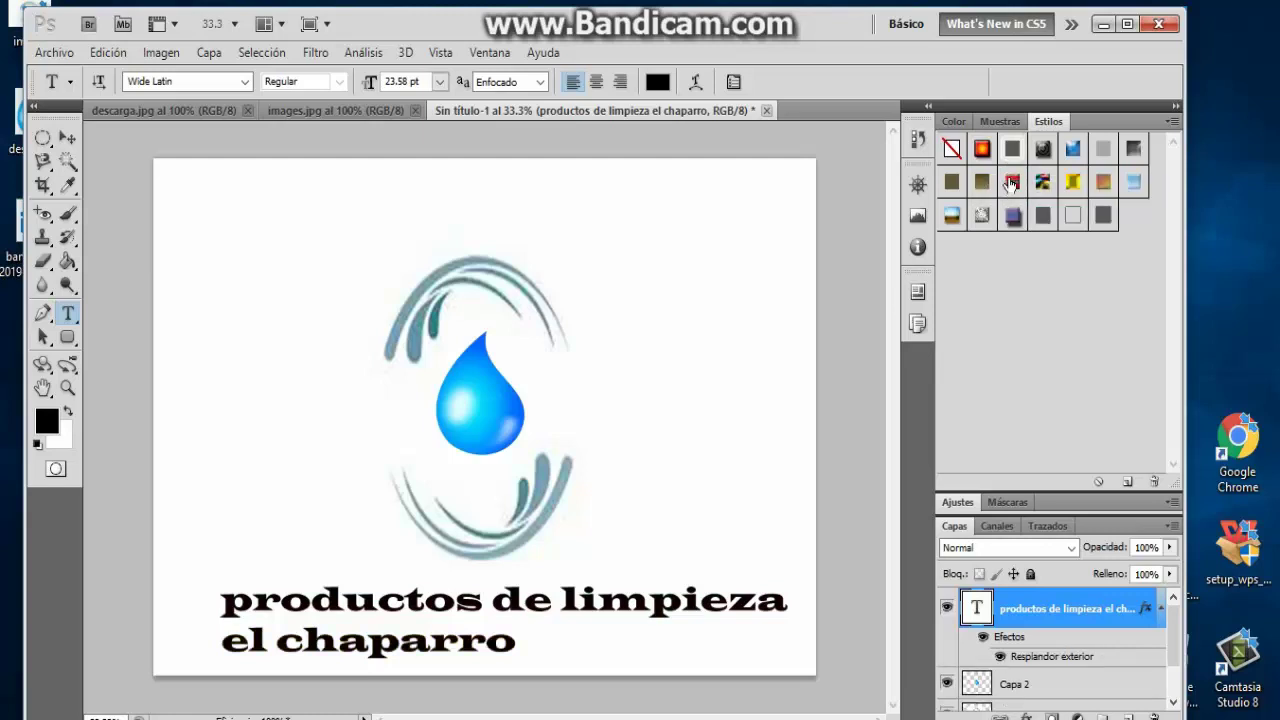
left_click(1012, 181)
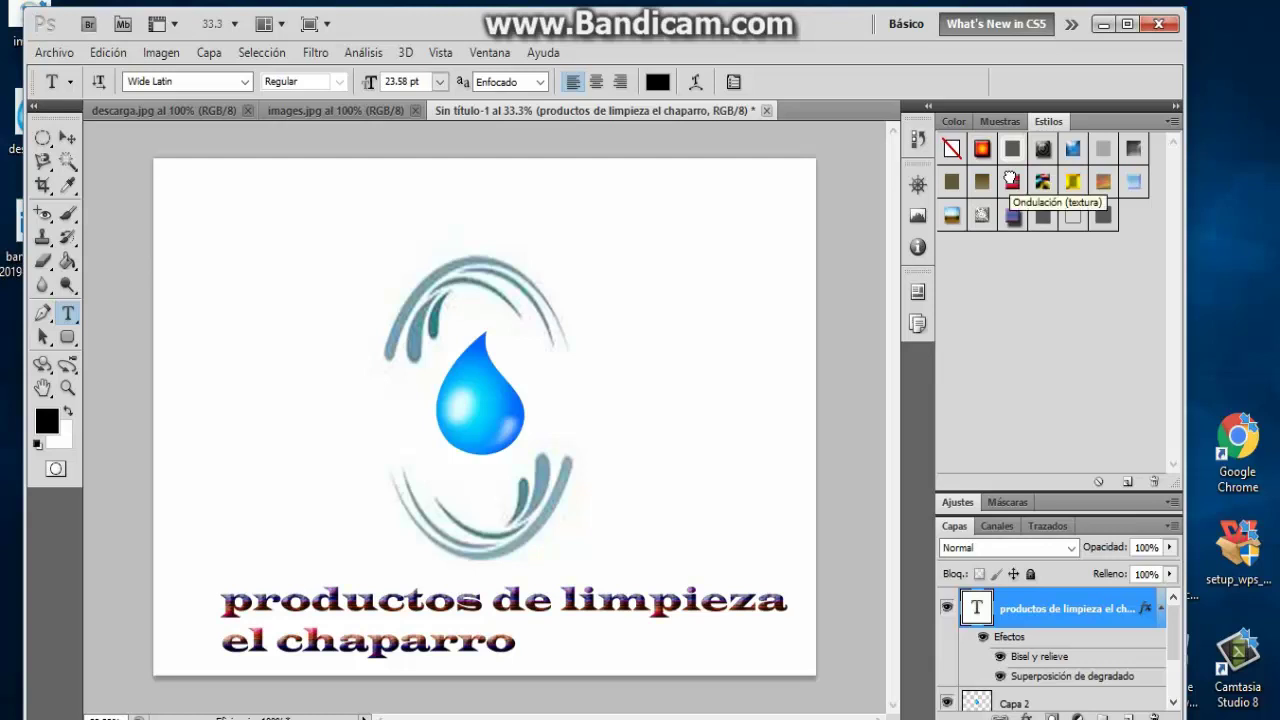
left_click(983, 149)
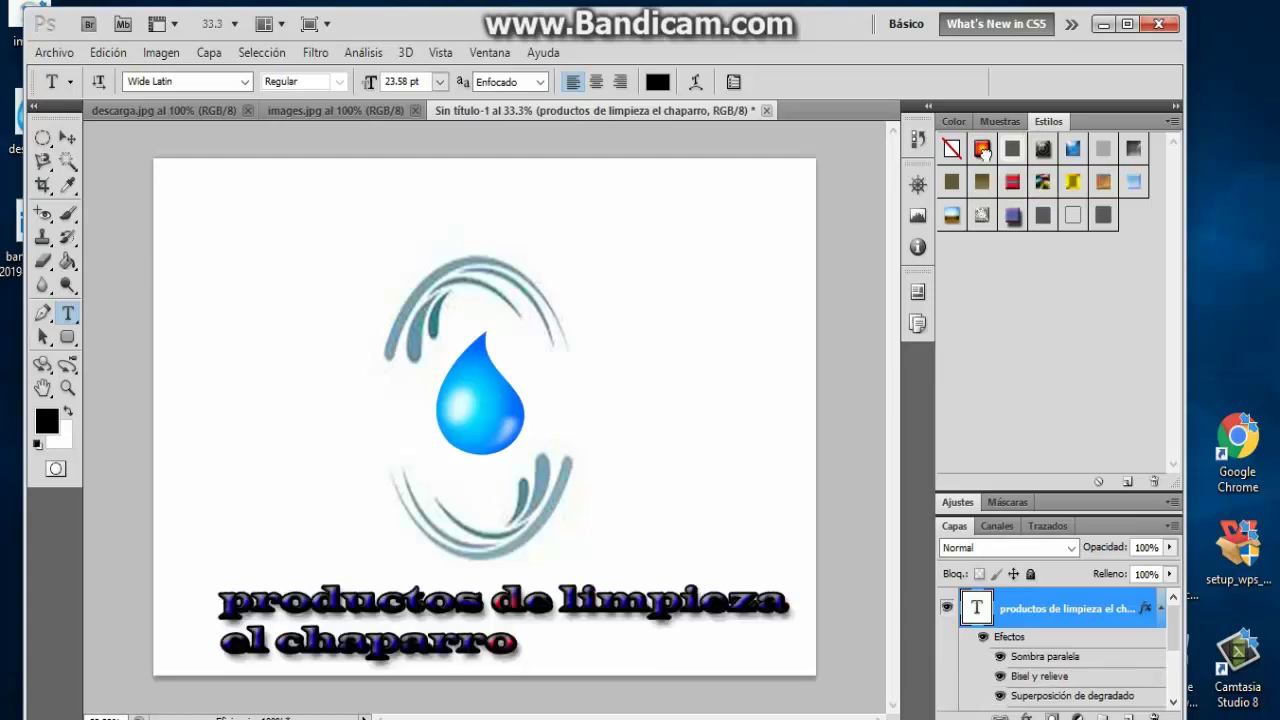
left_click(1072, 149)
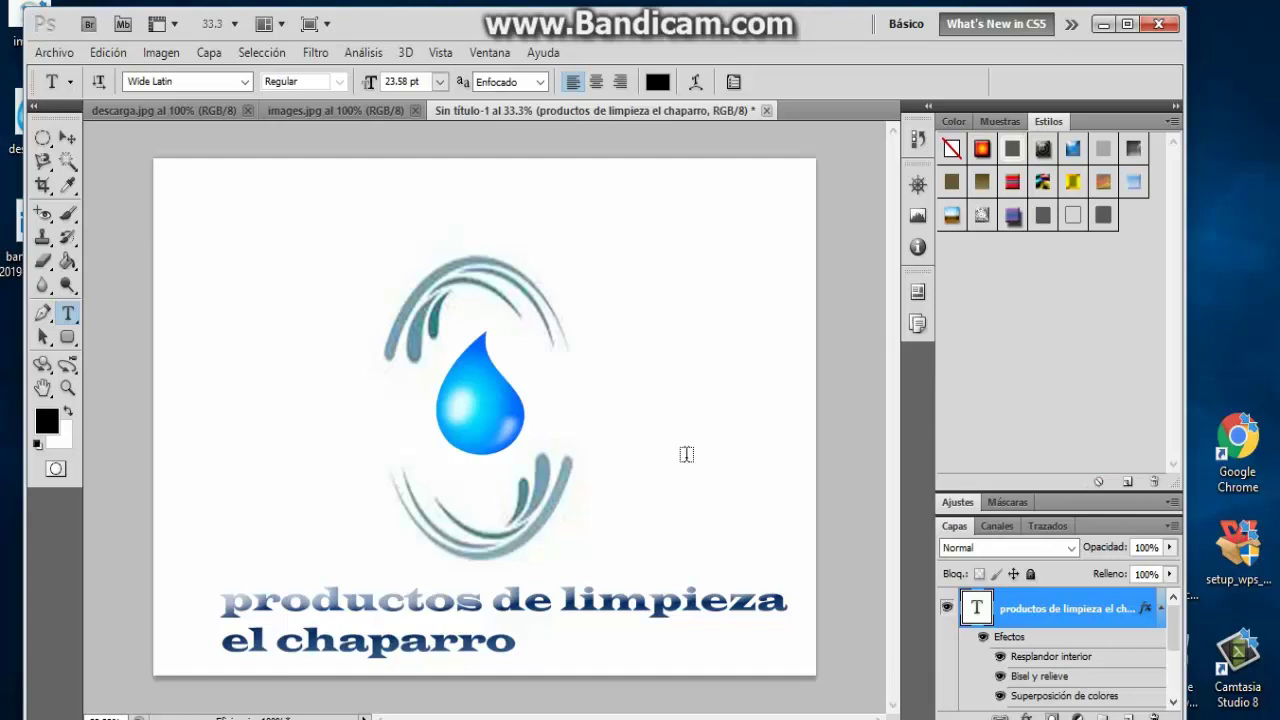
Confirm the text layer's name unchanged in the Layers panel
scroll(1016, 600, "down", 3)
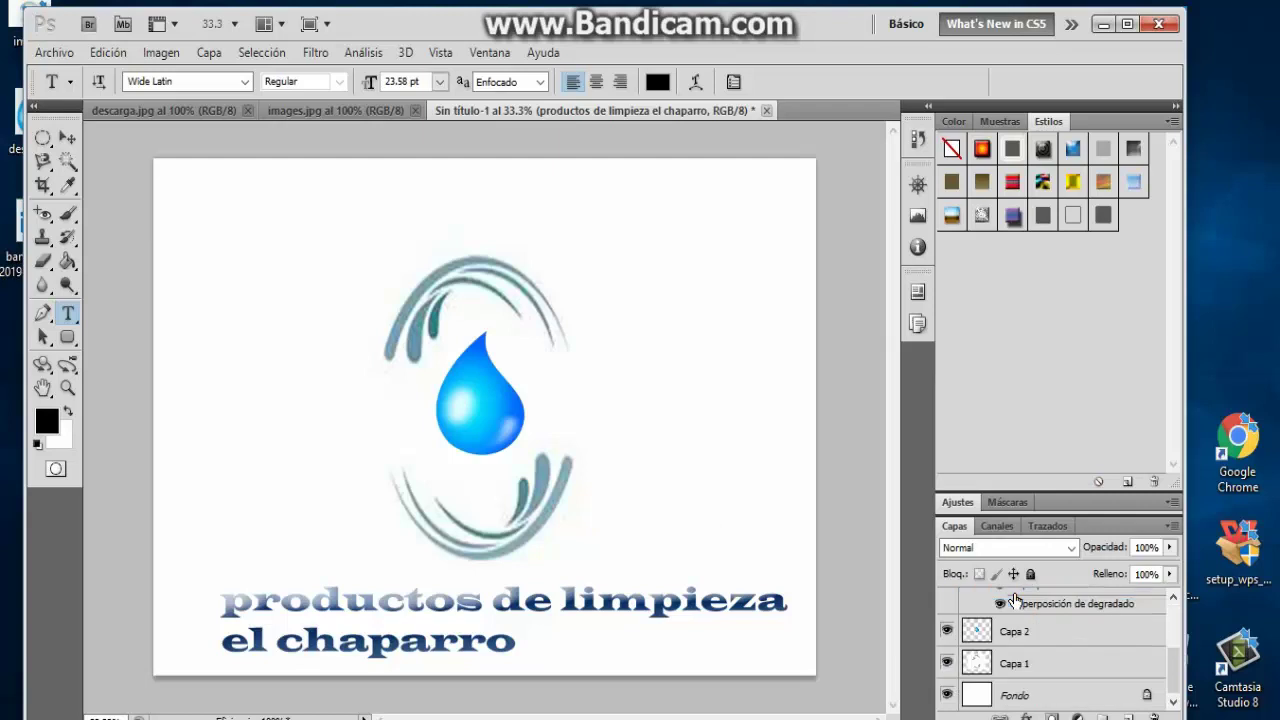
scroll(1020, 630, "up", 3)
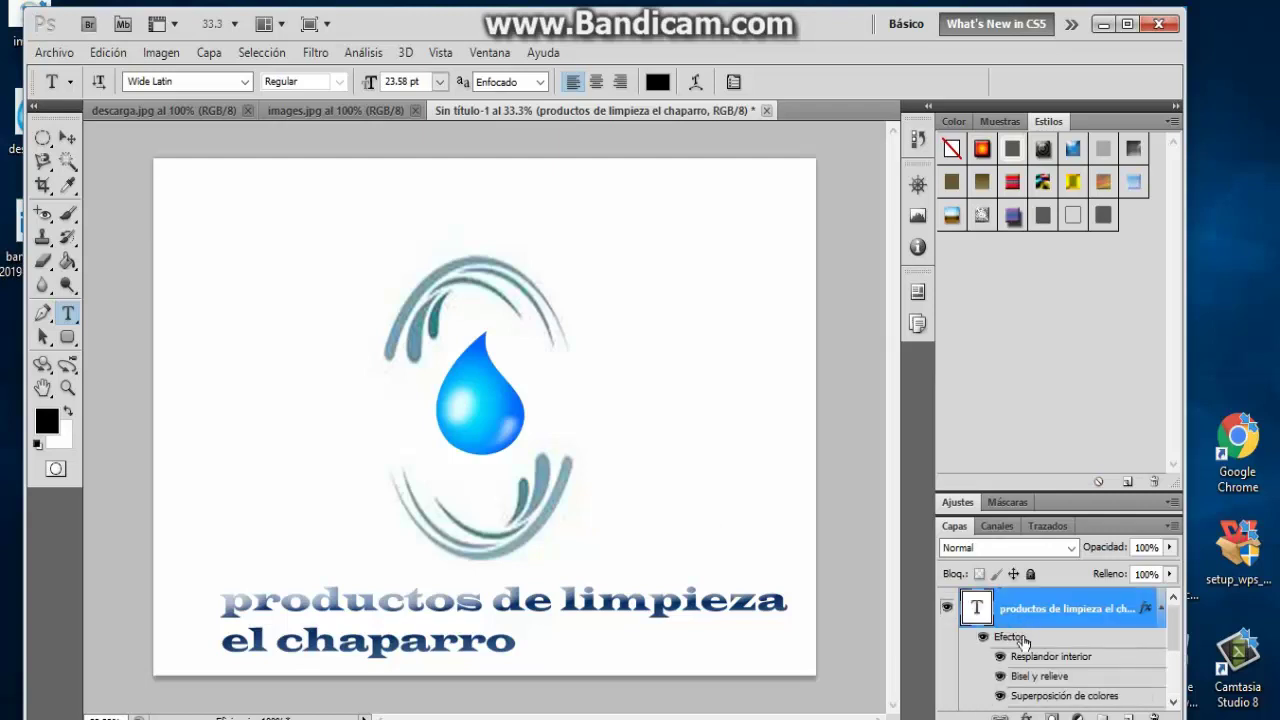
double_click(1075, 611)
key("Return")
Open the text's layer style and enable Sombra paralela
double_click(1067, 601)
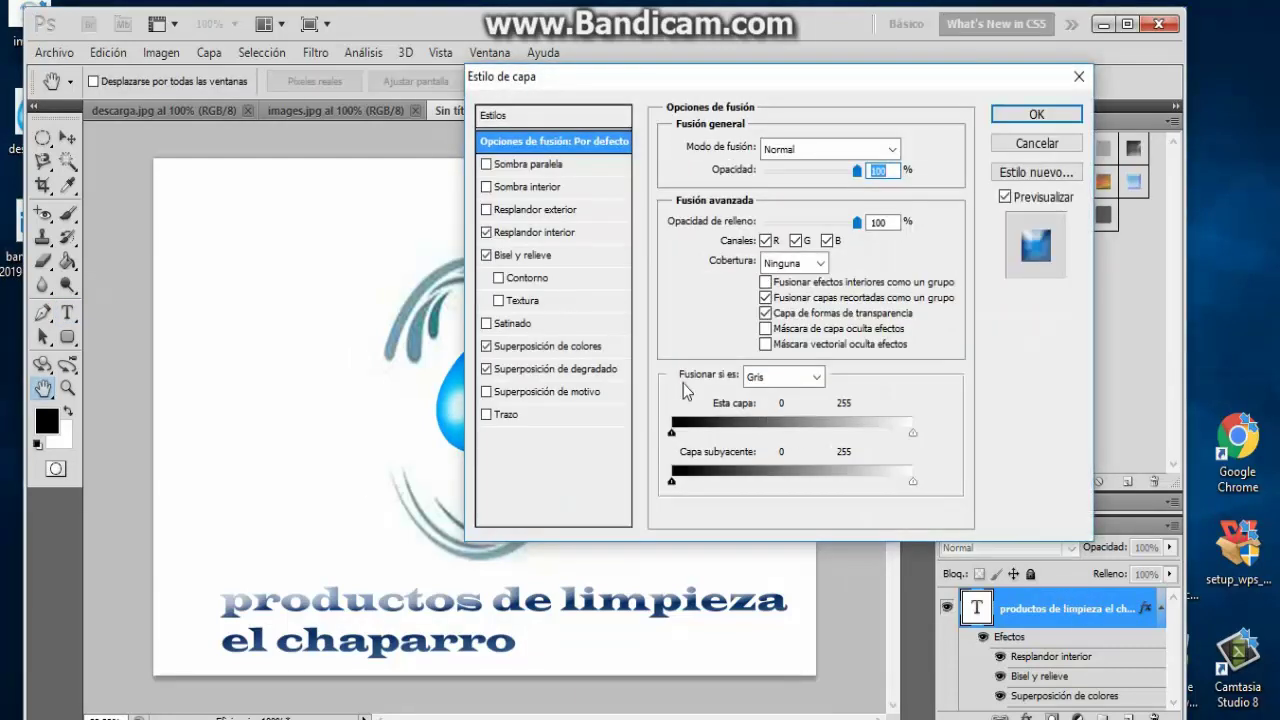
left_click_drag(608, 84, 740, 47)
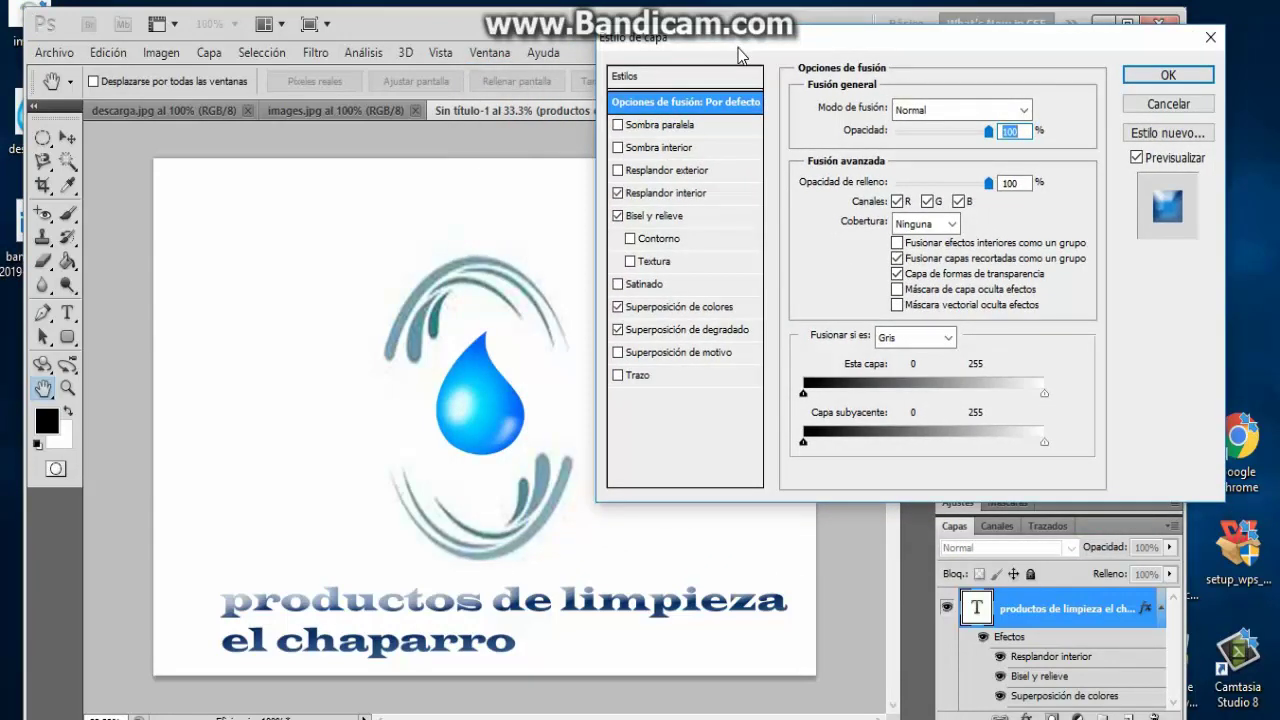
left_click(618, 125)
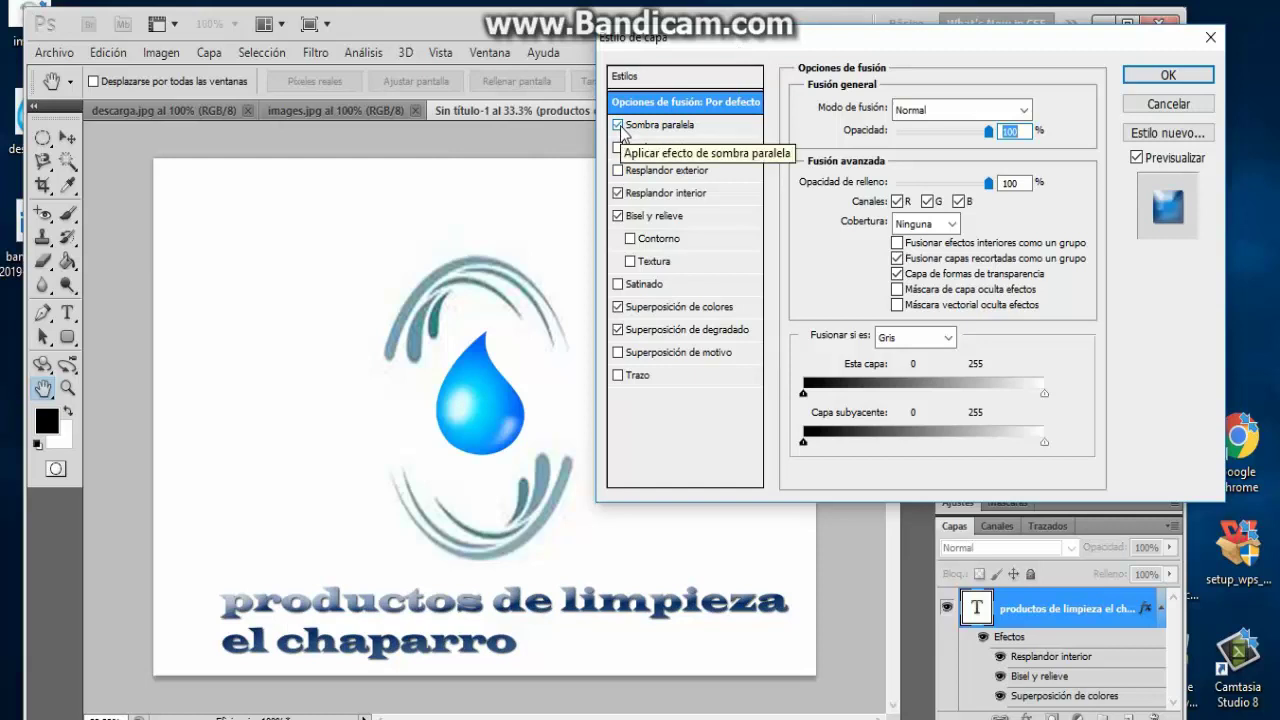
left_click(650, 124)
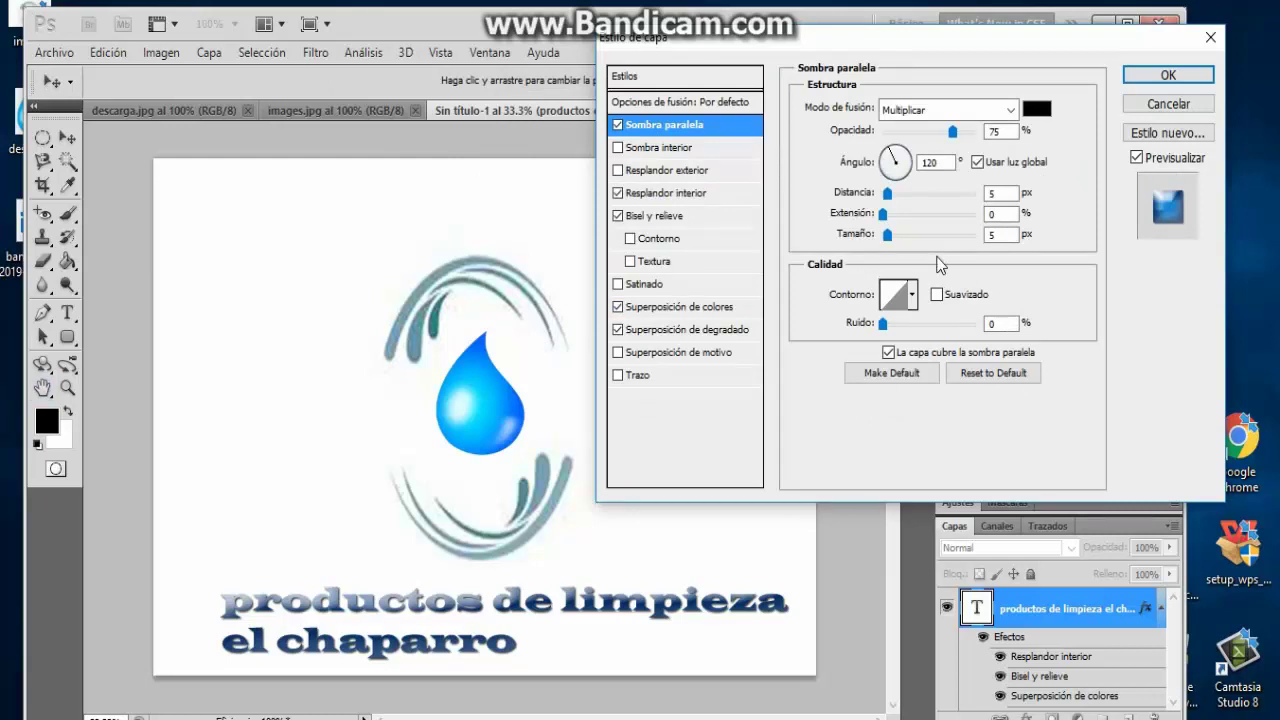
Set the drop shadow to opacity 100%, distance 12 px, spread 13%, size 16 px
left_click_drag(953, 131, 983, 135)
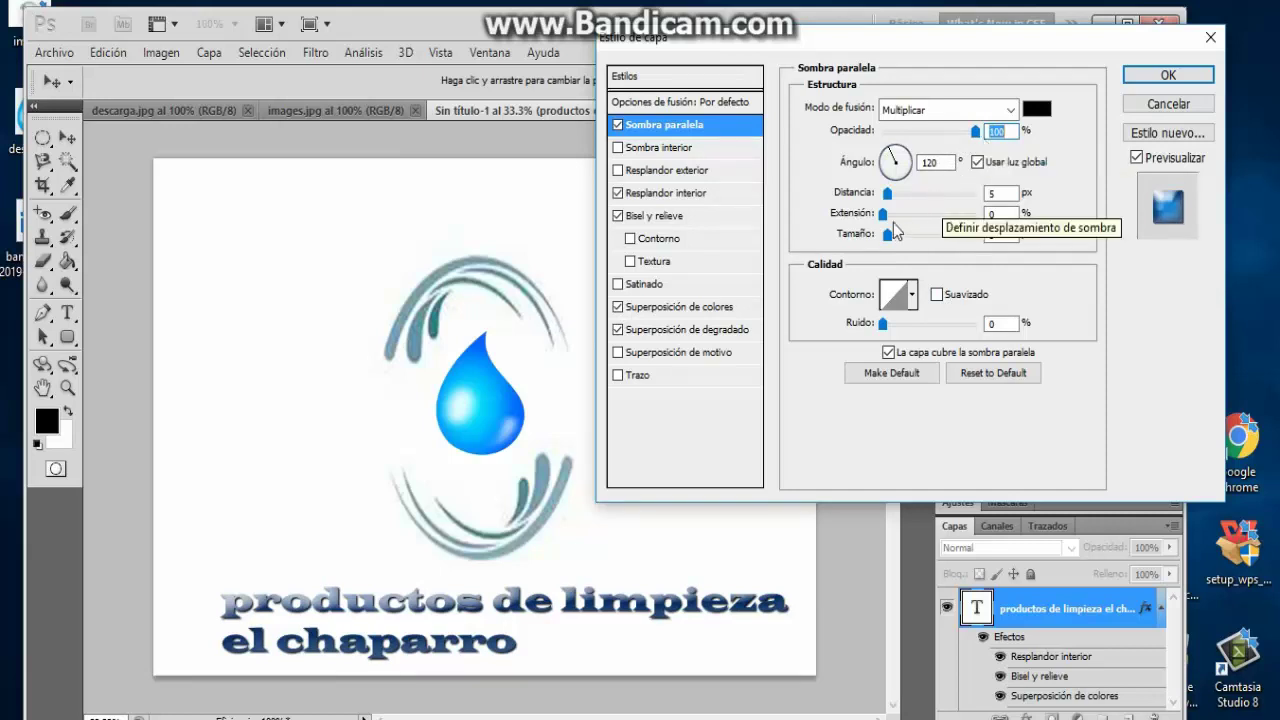
left_click_drag(886, 200, 896, 194)
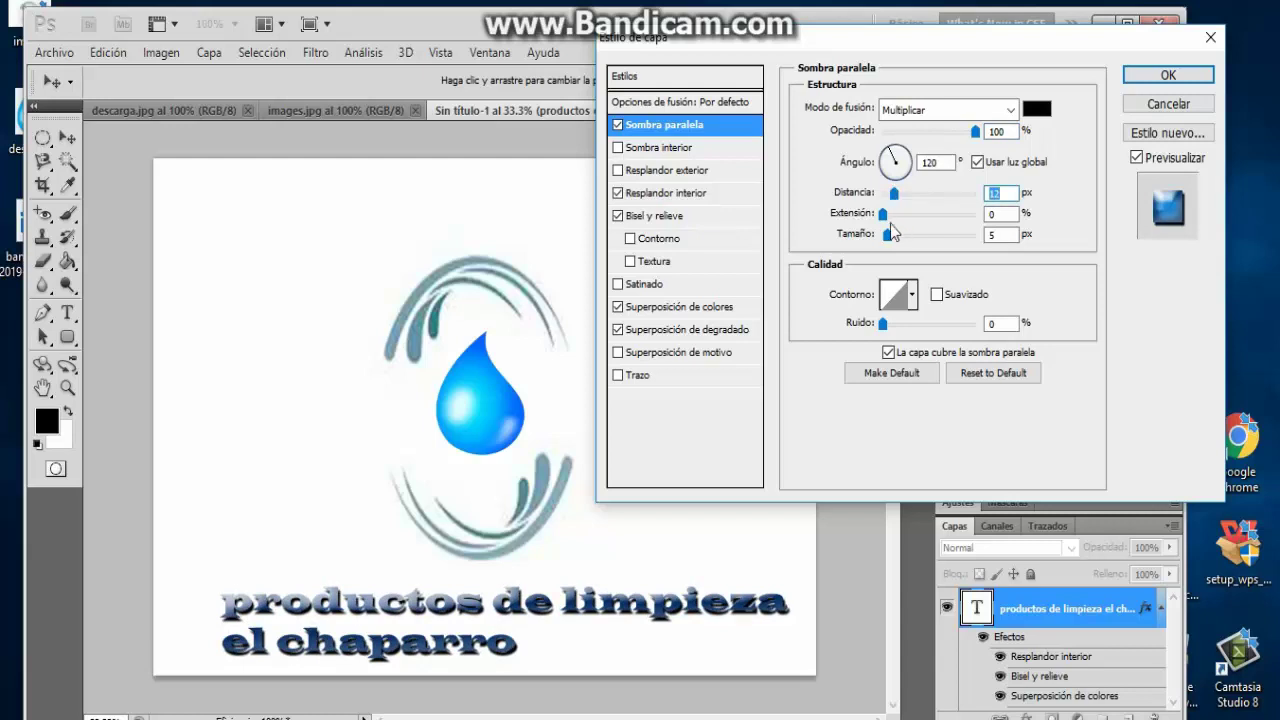
left_click_drag(883, 216, 896, 216)
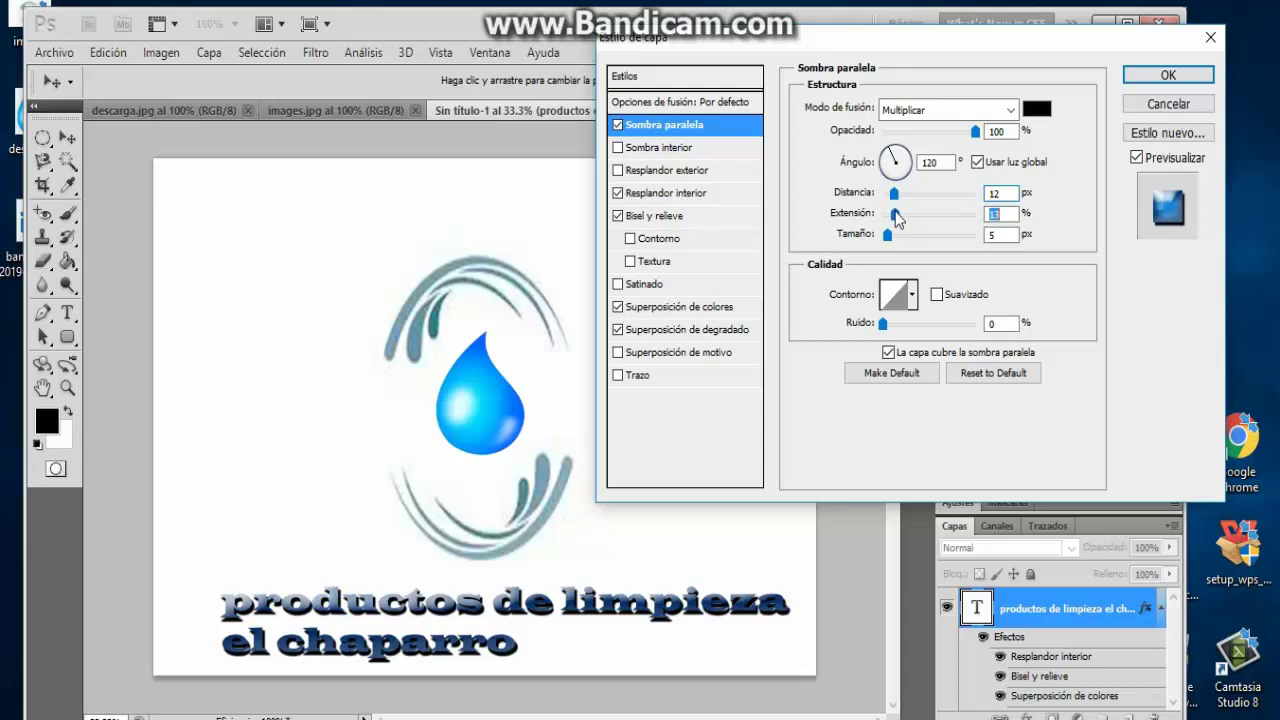
left_click(895, 214)
left_click(888, 237)
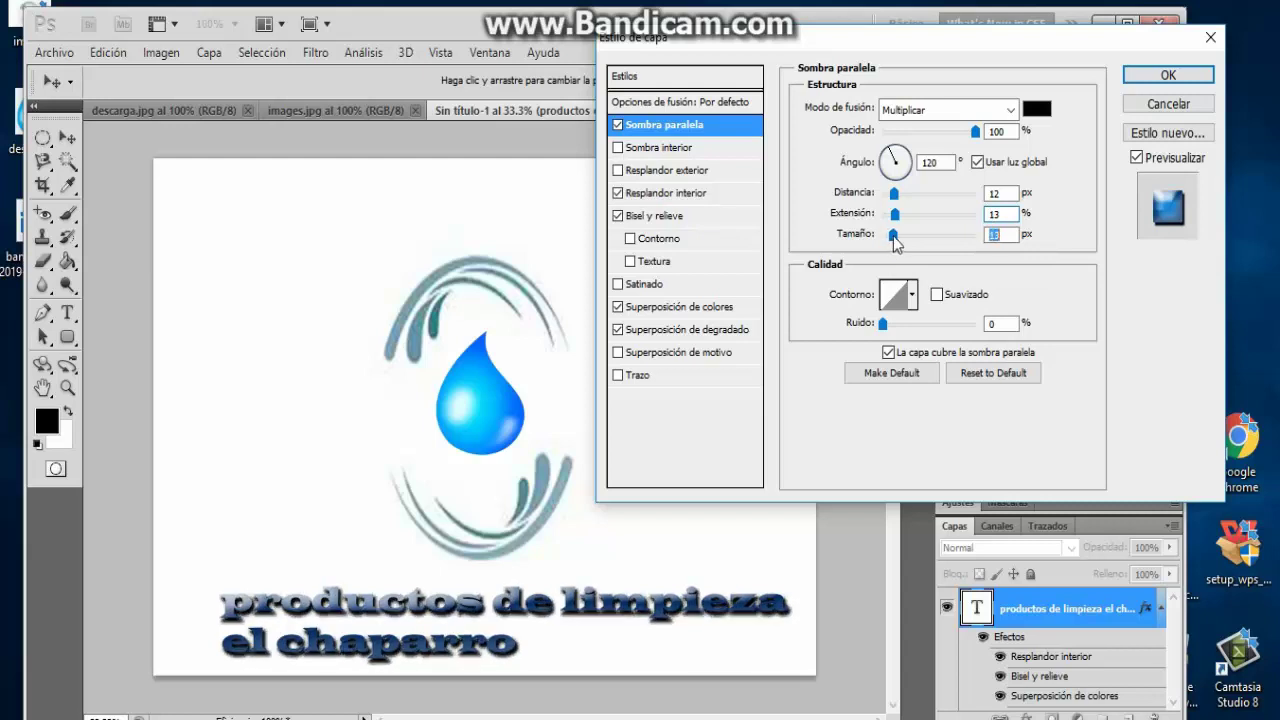
left_click_drag(888, 237, 895, 237)
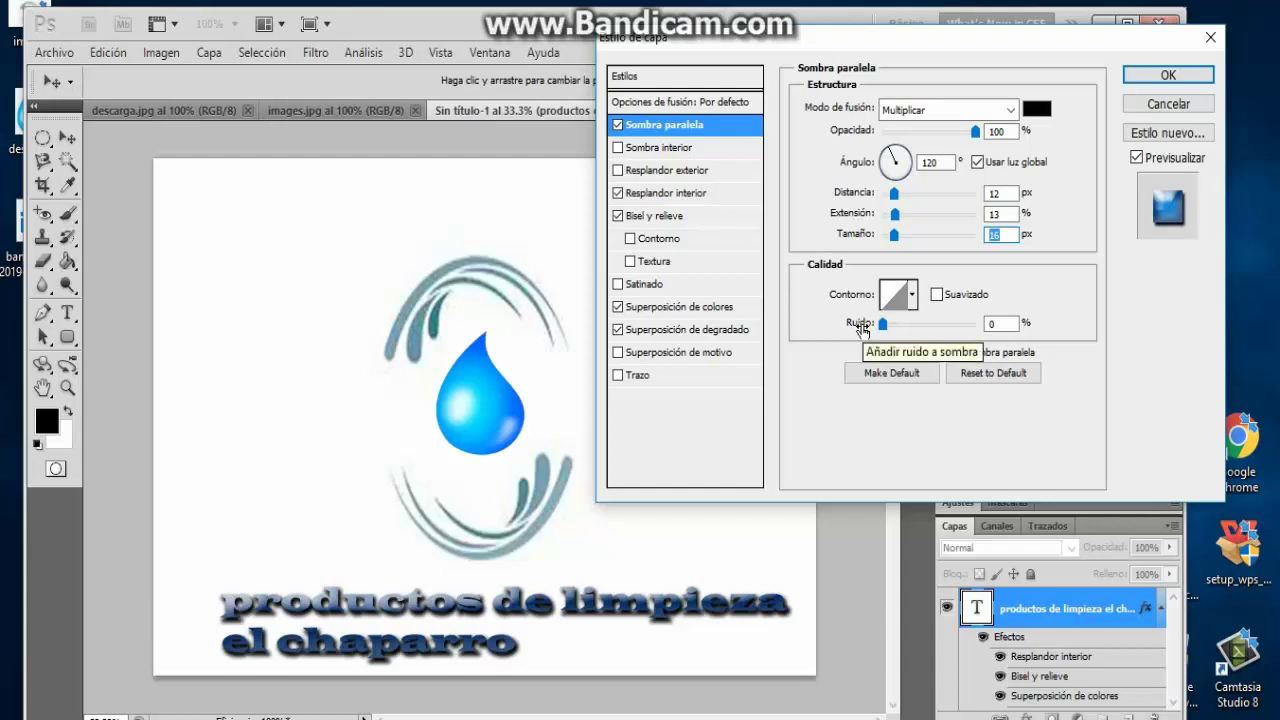
left_click(652, 155)
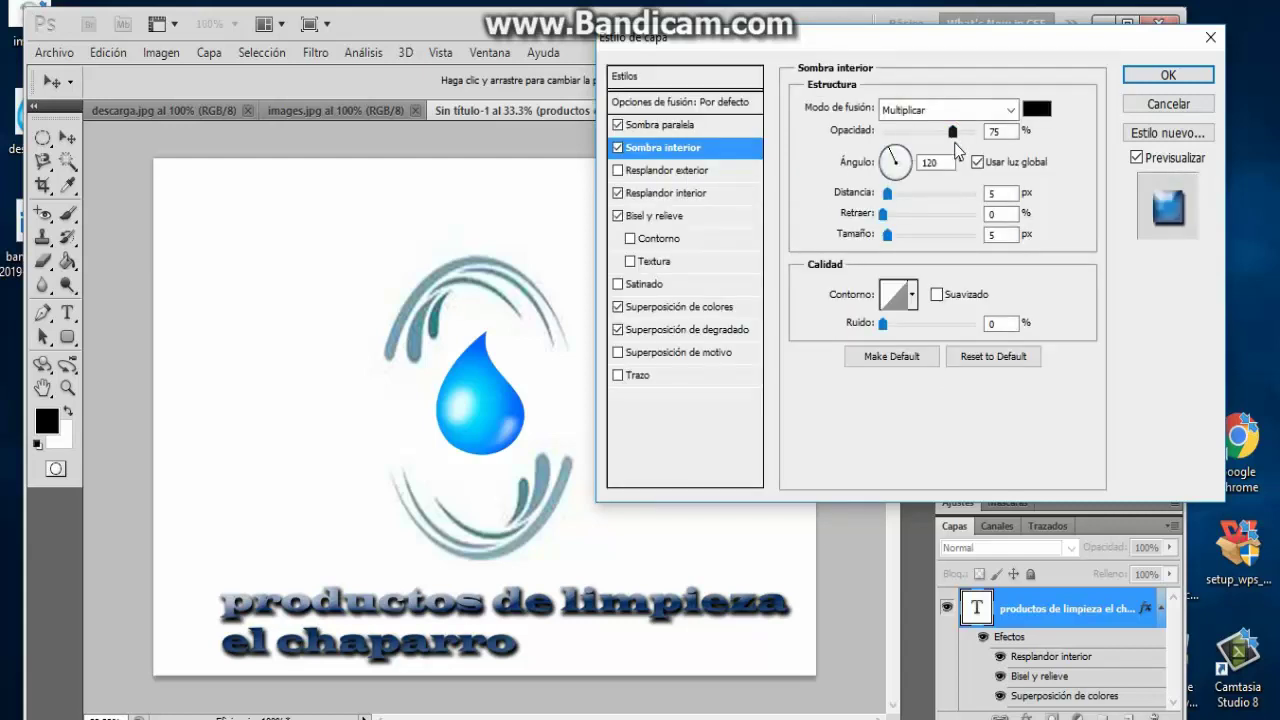
Experiment with inner shadow distances, then disable inner shadow and enable outer glow
left_click_drag(953, 133, 985, 133)
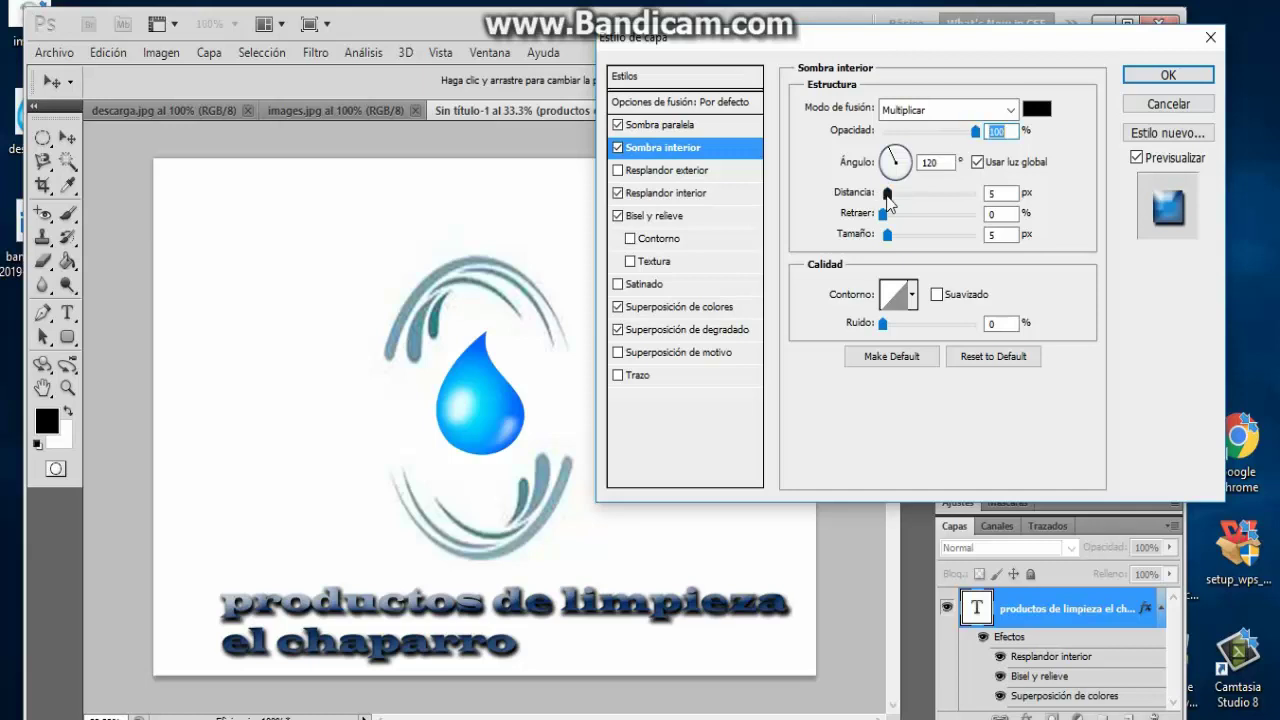
left_click_drag(886, 193, 902, 203)
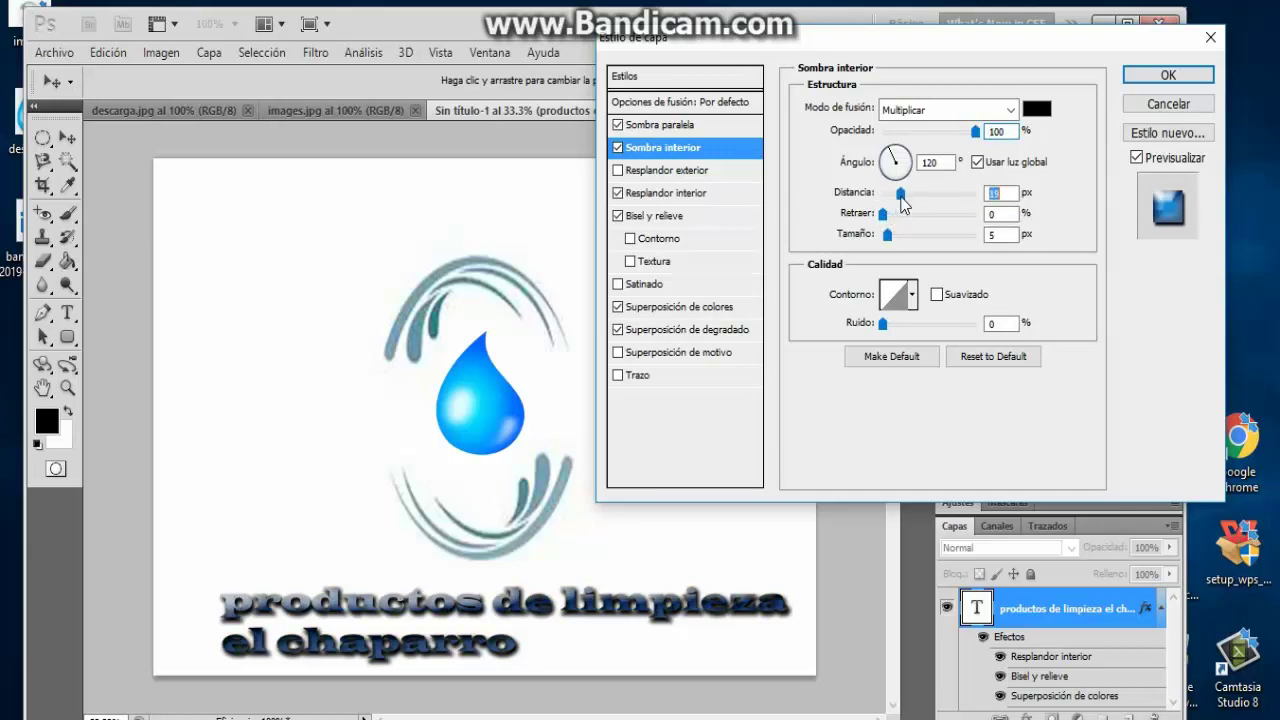
left_click_drag(902, 203, 878, 203)
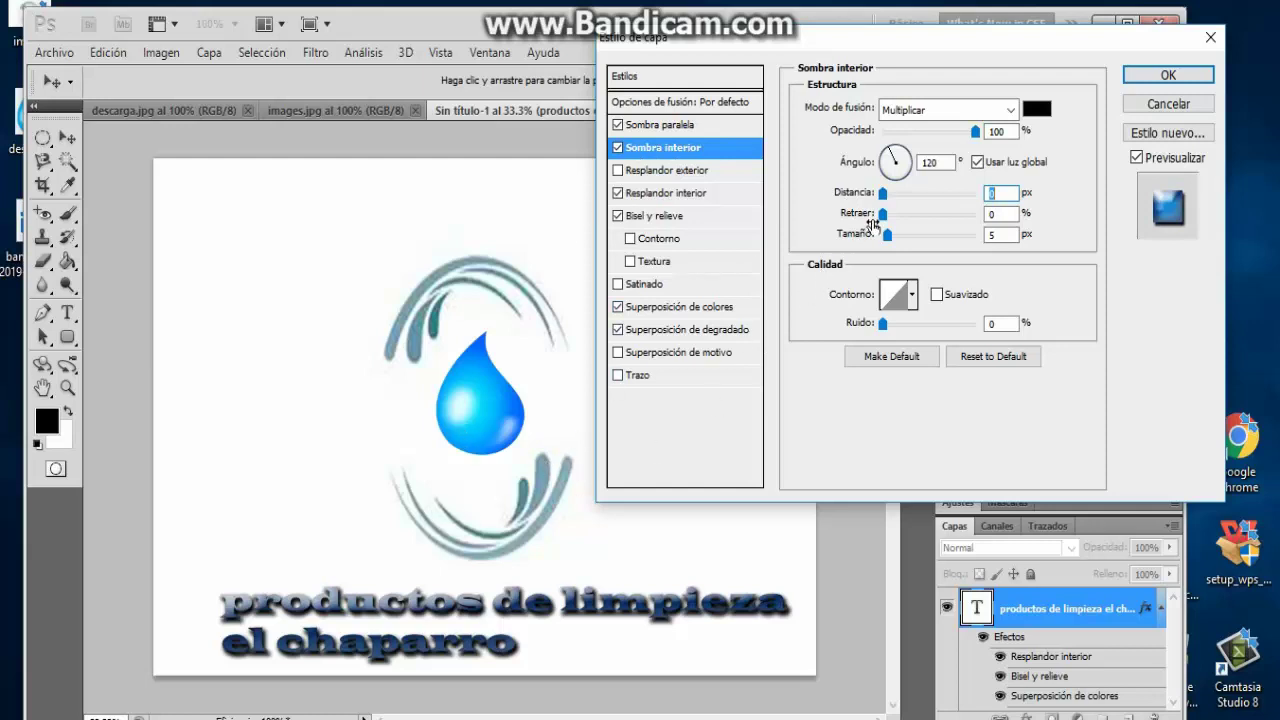
left_click_drag(882, 193, 936, 210)
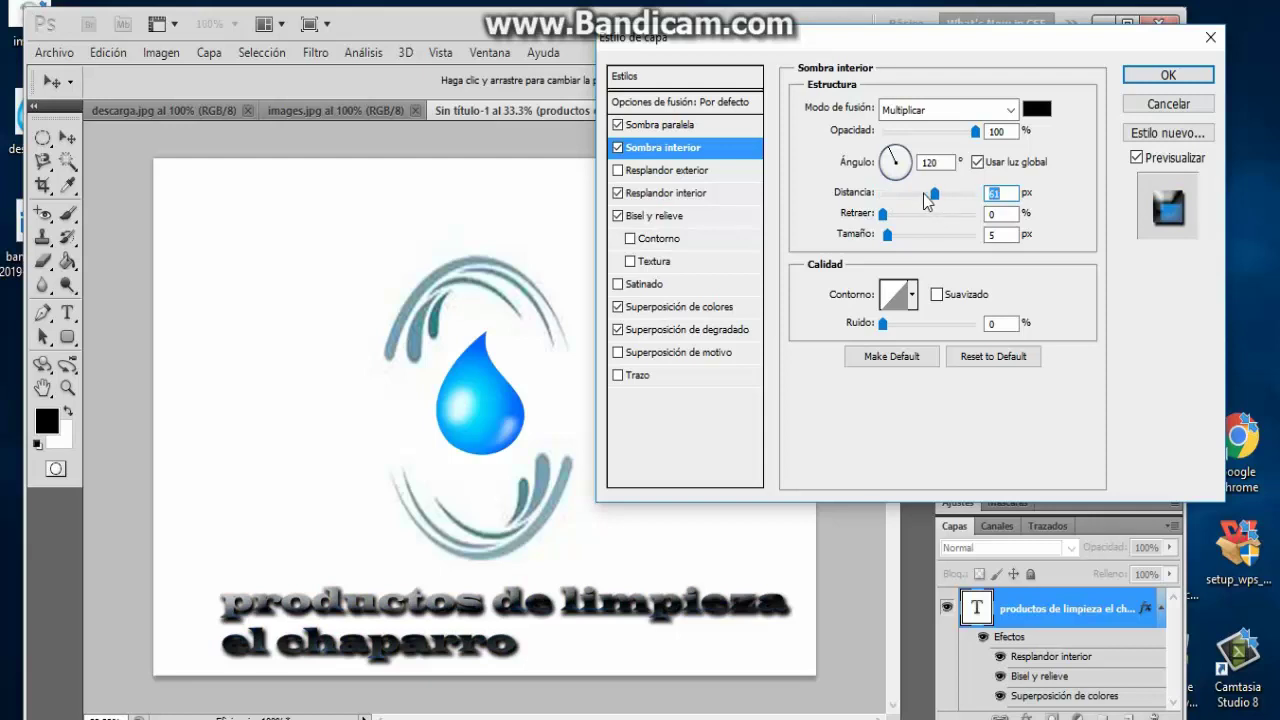
left_click_drag(937, 213, 748, 207)
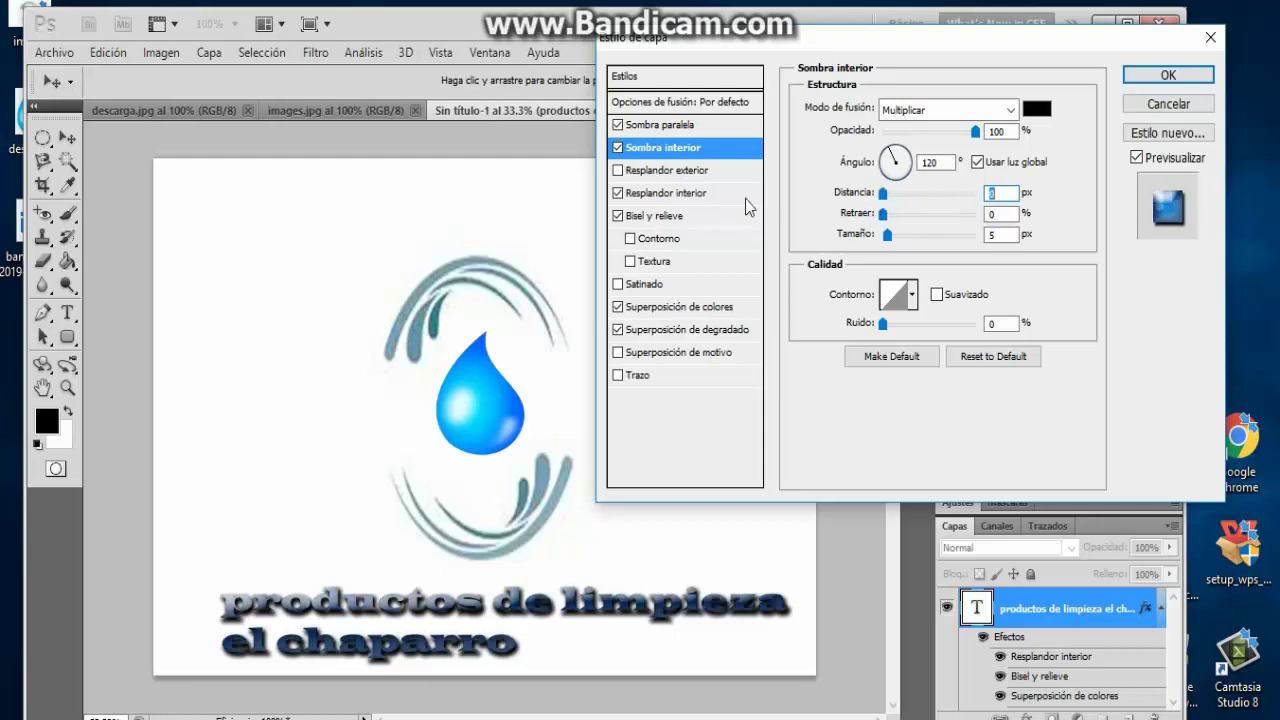
left_click(617, 148)
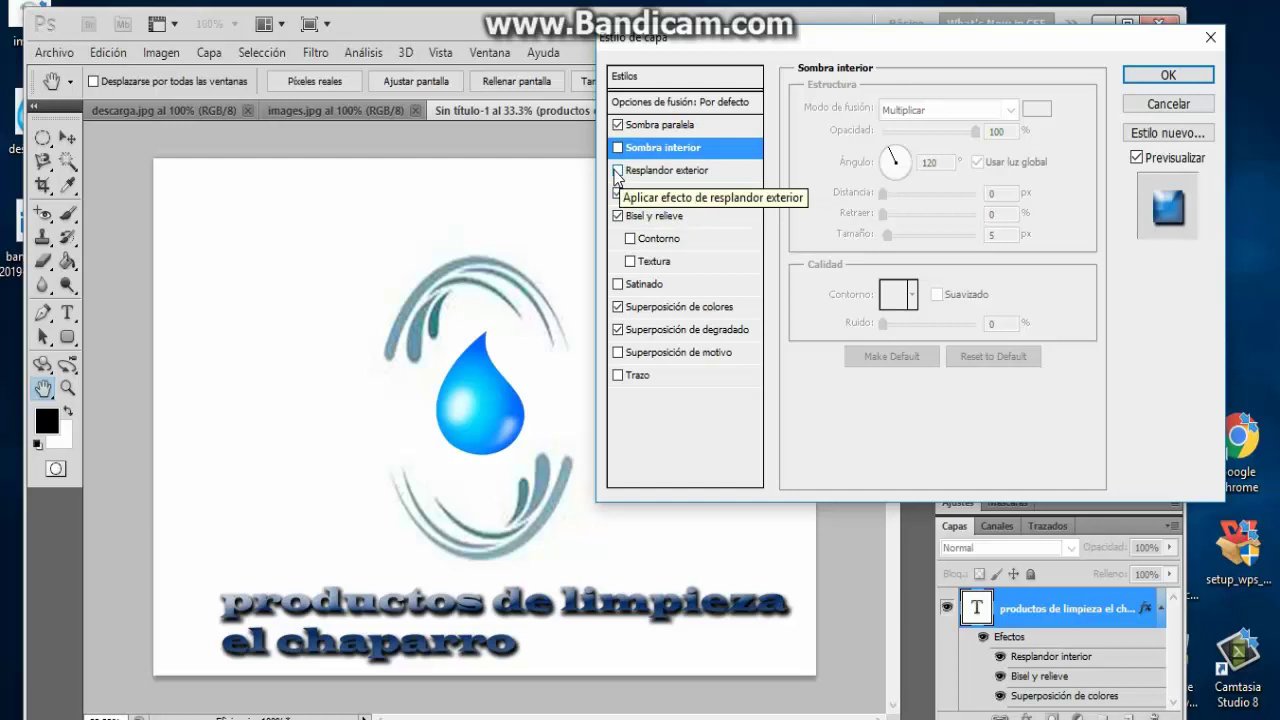
left_click(616, 171)
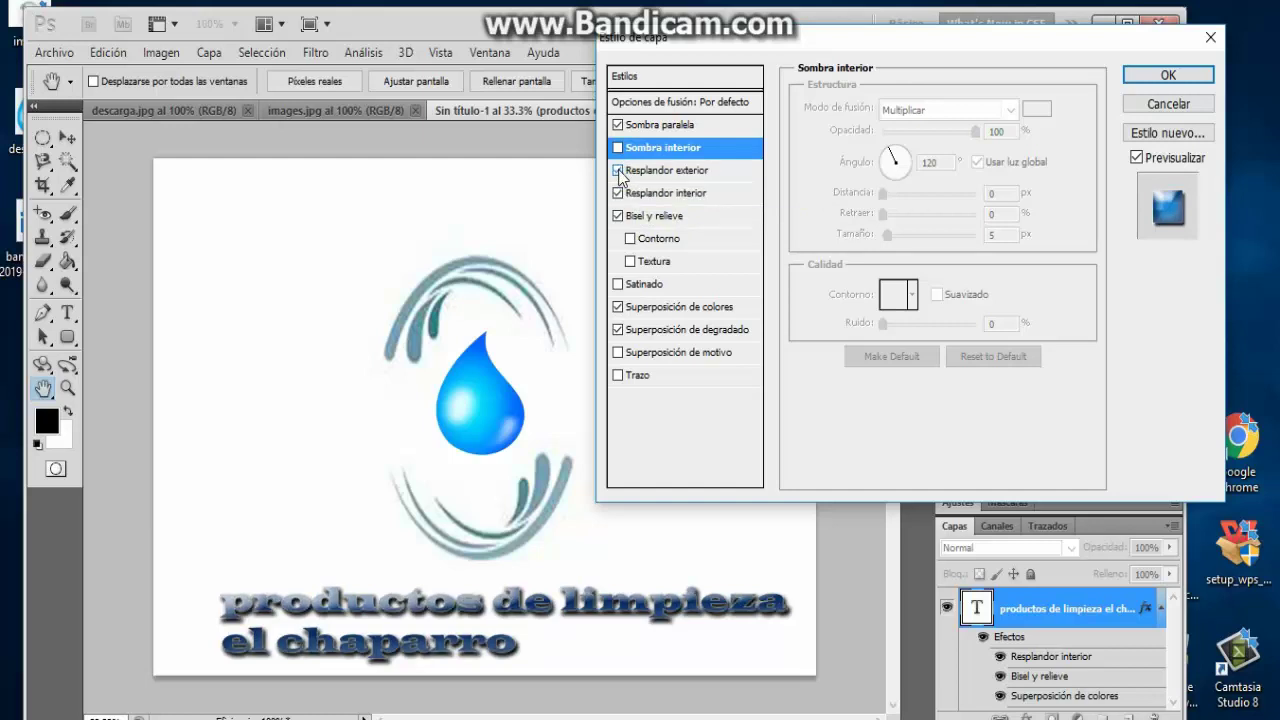
Set the text's outer glow to 100% opacity and colour it red (ef1b39)
left_click(665, 175)
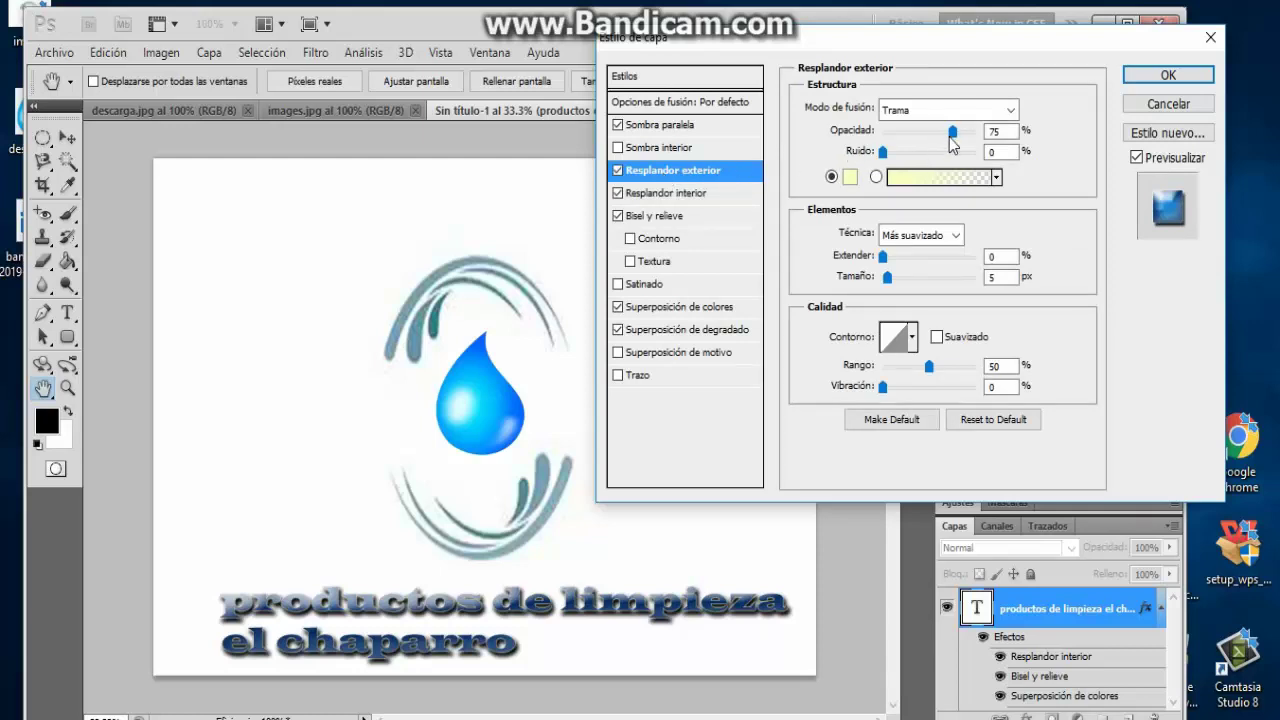
left_click_drag(953, 131, 986, 141)
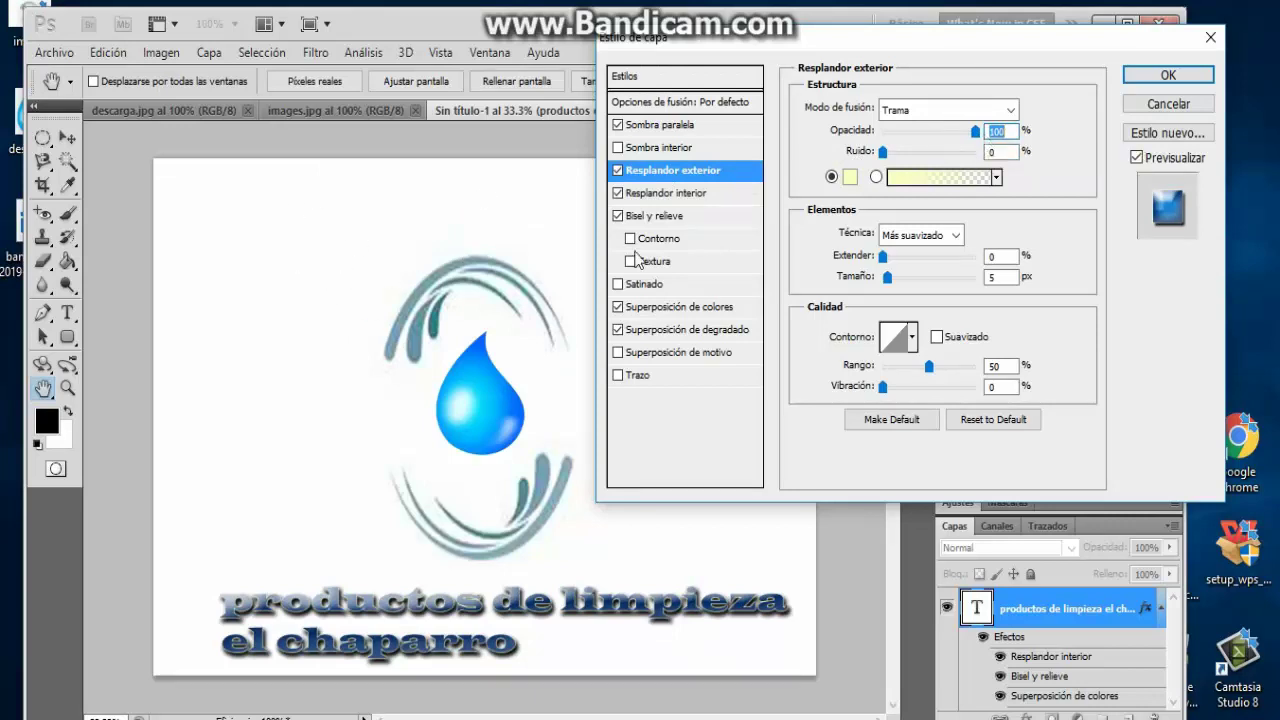
left_click(849, 180)
left_click_drag(884, 88, 888, 51)
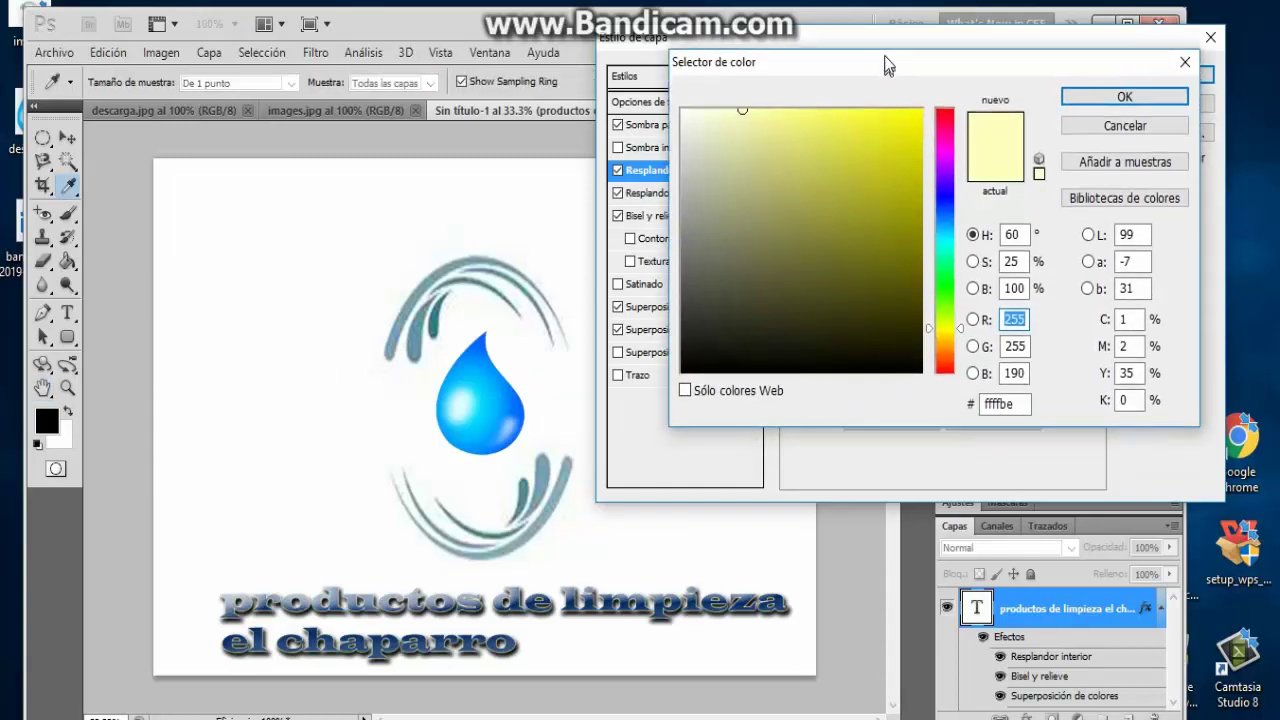
left_click(950, 195)
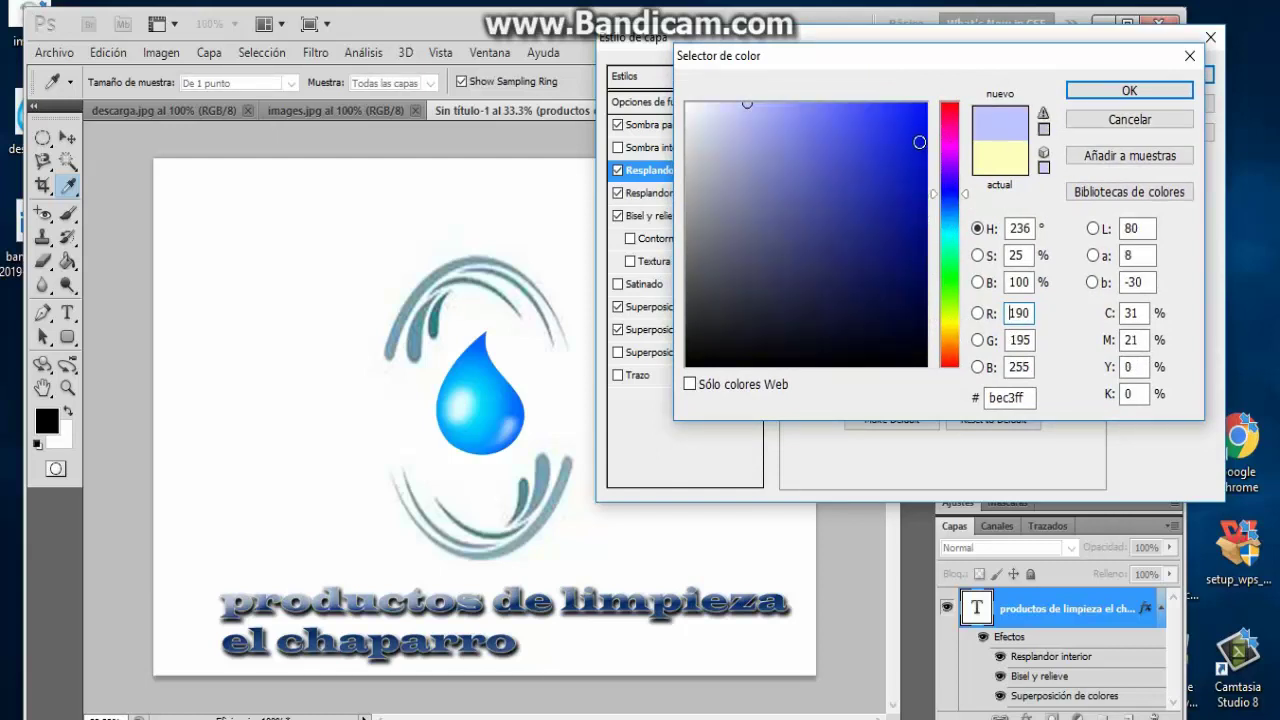
left_click(948, 108)
left_click(898, 120)
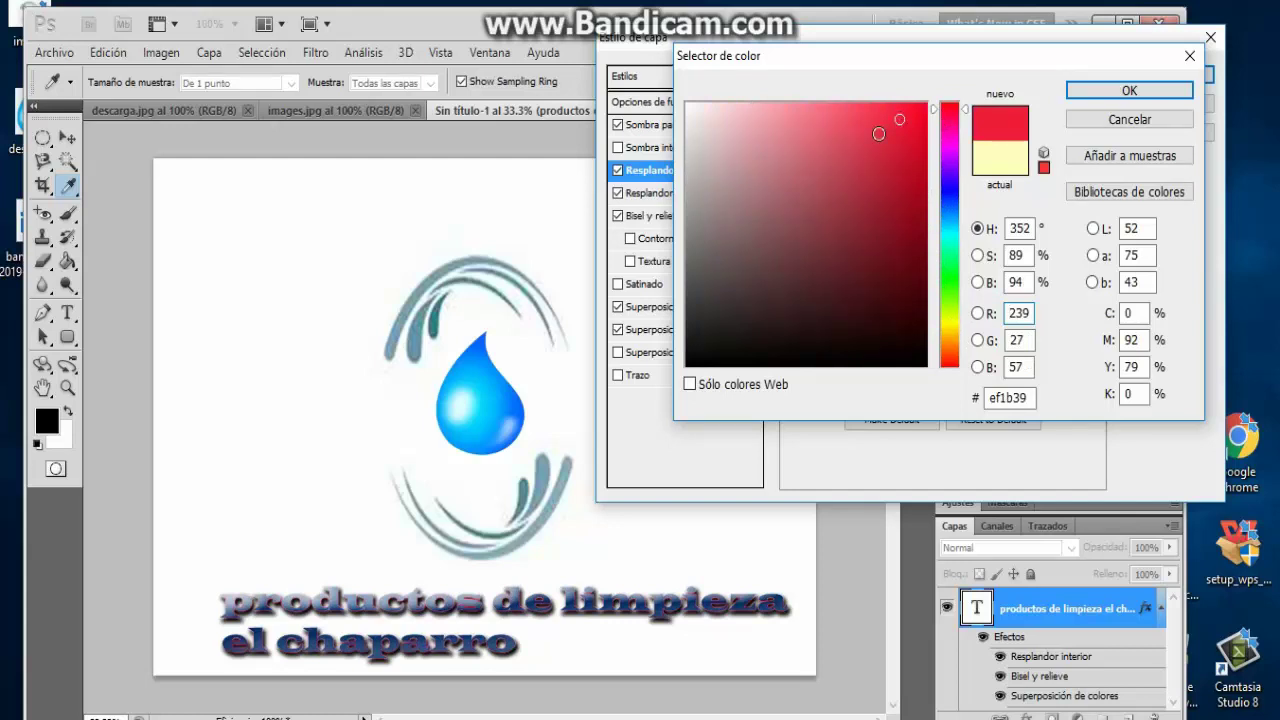
left_click(1089, 92)
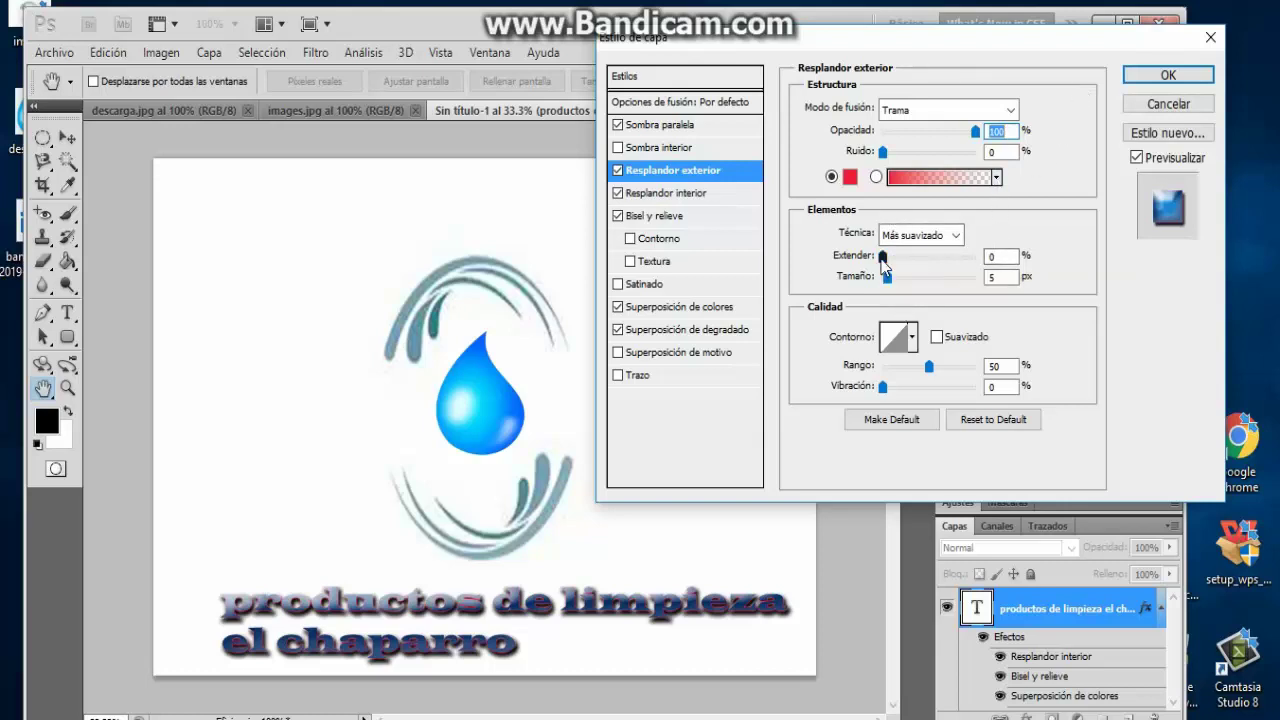
Widen the red outer glow's spread and size around the text
left_click_drag(883, 262, 918, 270)
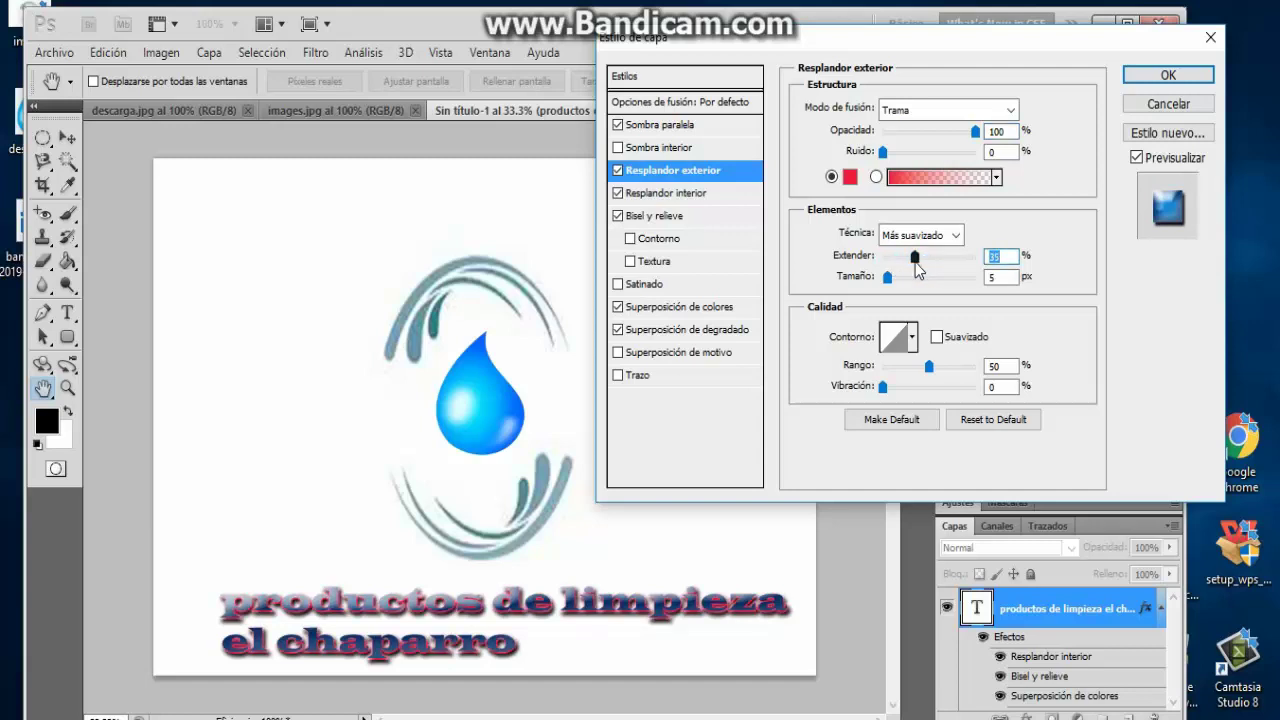
left_click_drag(886, 277, 903, 283)
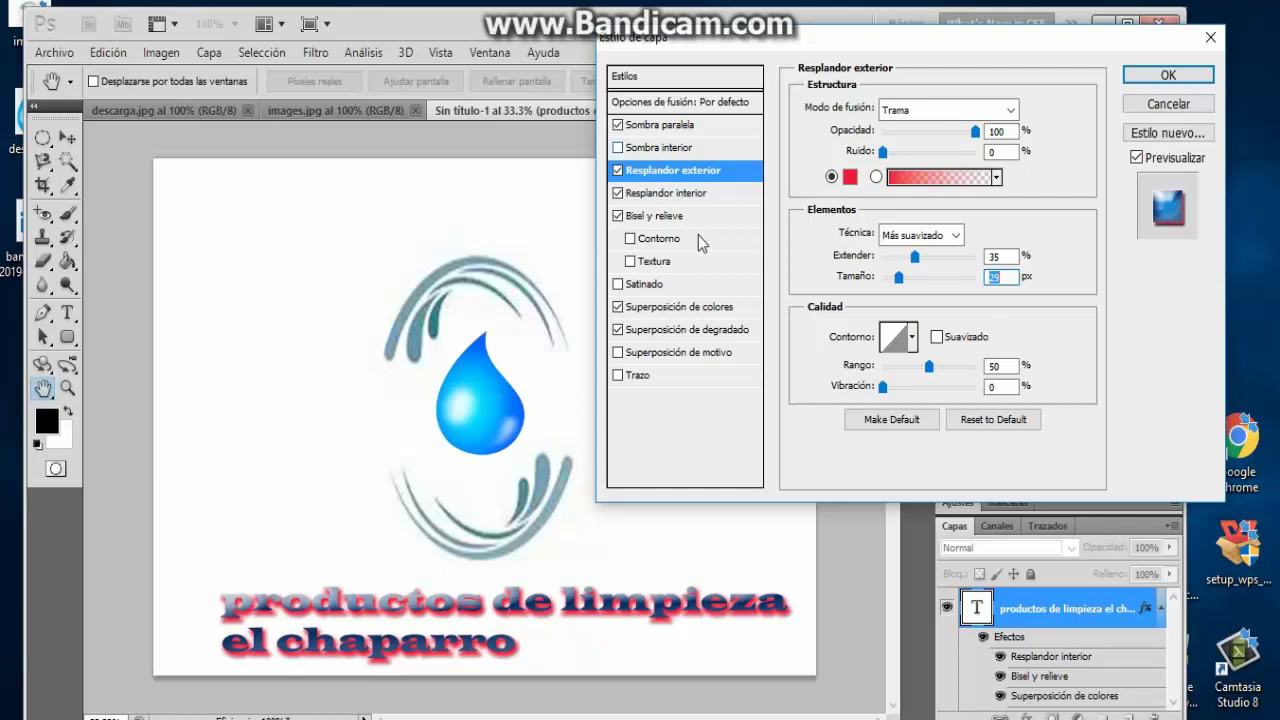
left_click(651, 195)
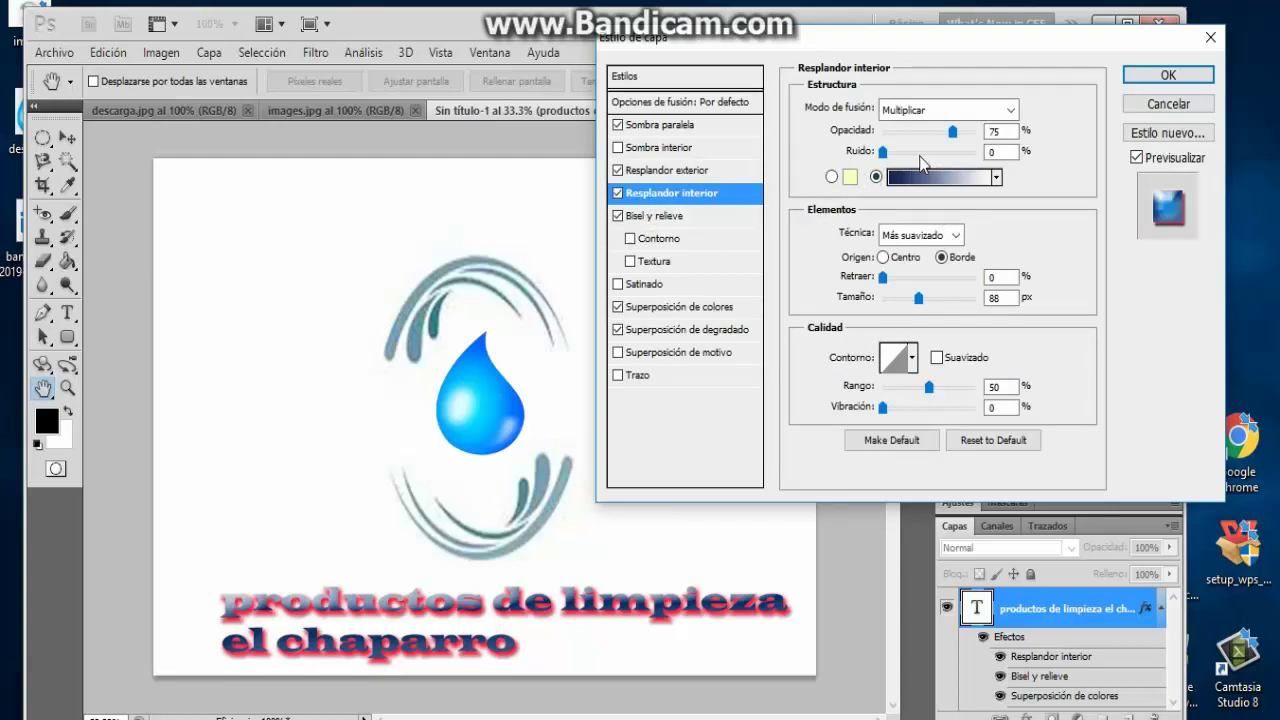
Give the inner glow 100% opacity with a solid colour fill
left_click(662, 198)
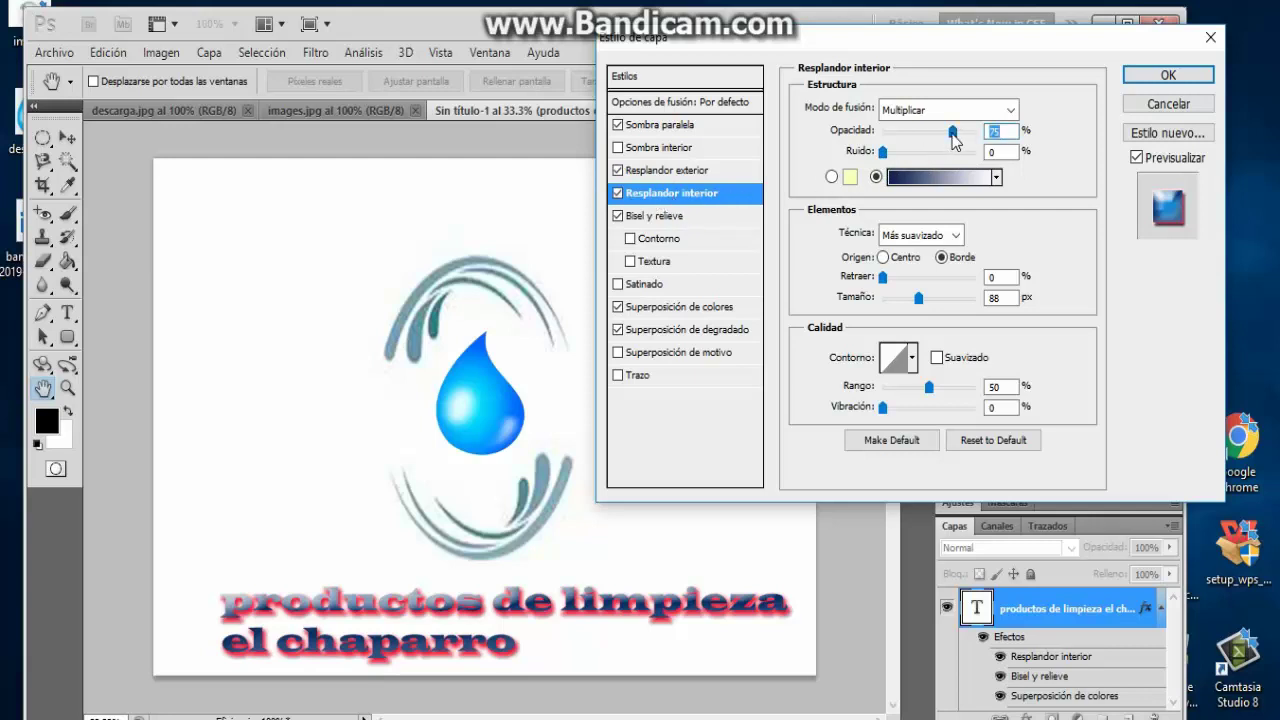
left_click_drag(952, 131, 1006, 148)
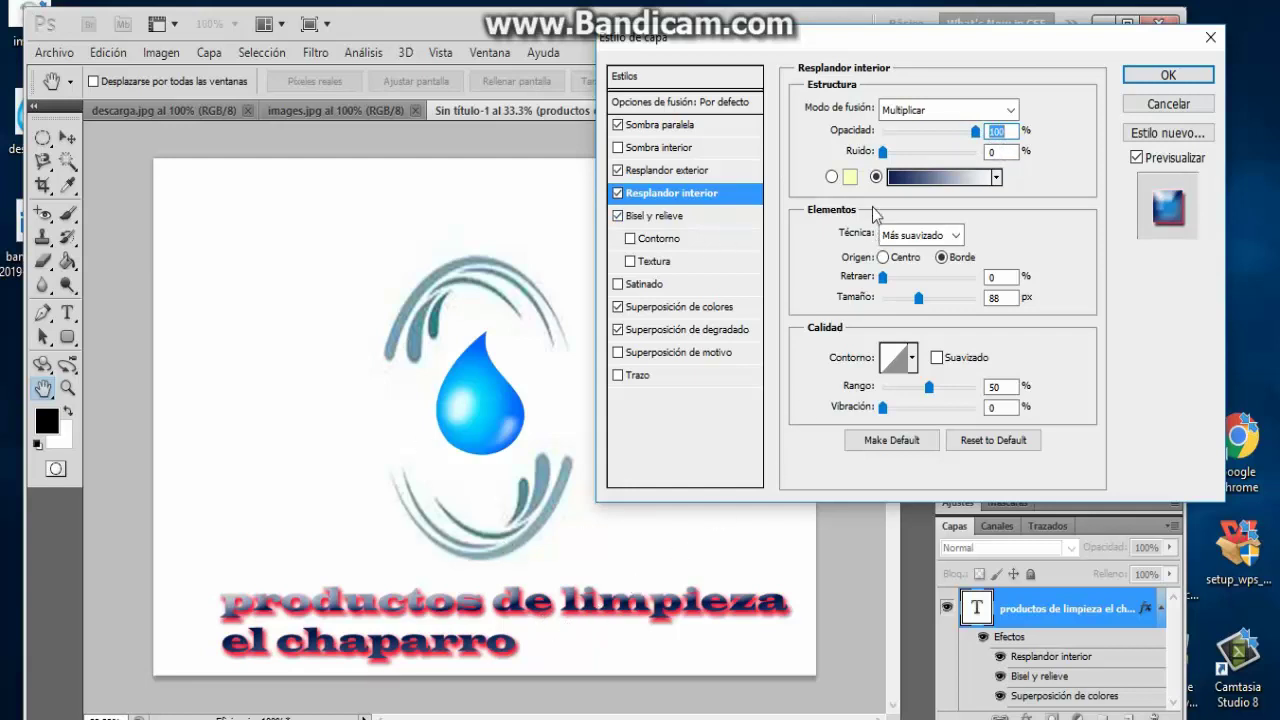
left_click(831, 177)
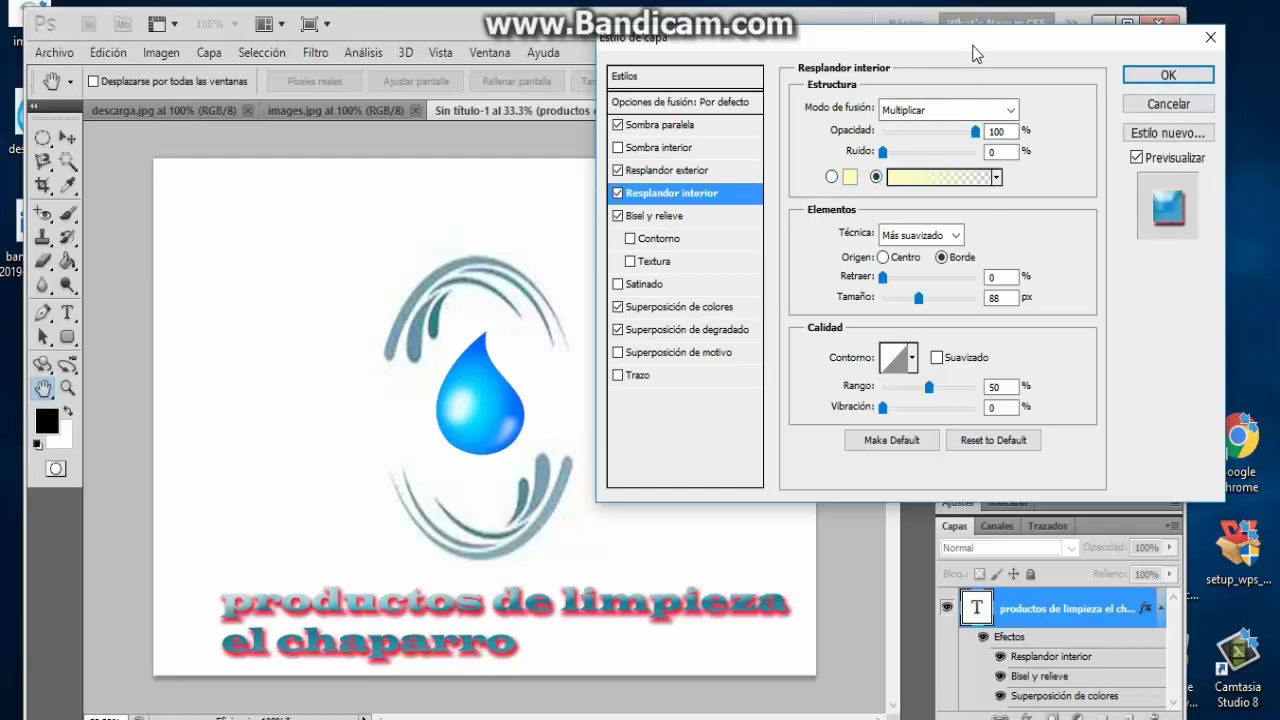
mouse_move(975, 53)
left_mouse_down()
mouse_move(927, 263)
mouse_move(939, 65)
left_mouse_up()
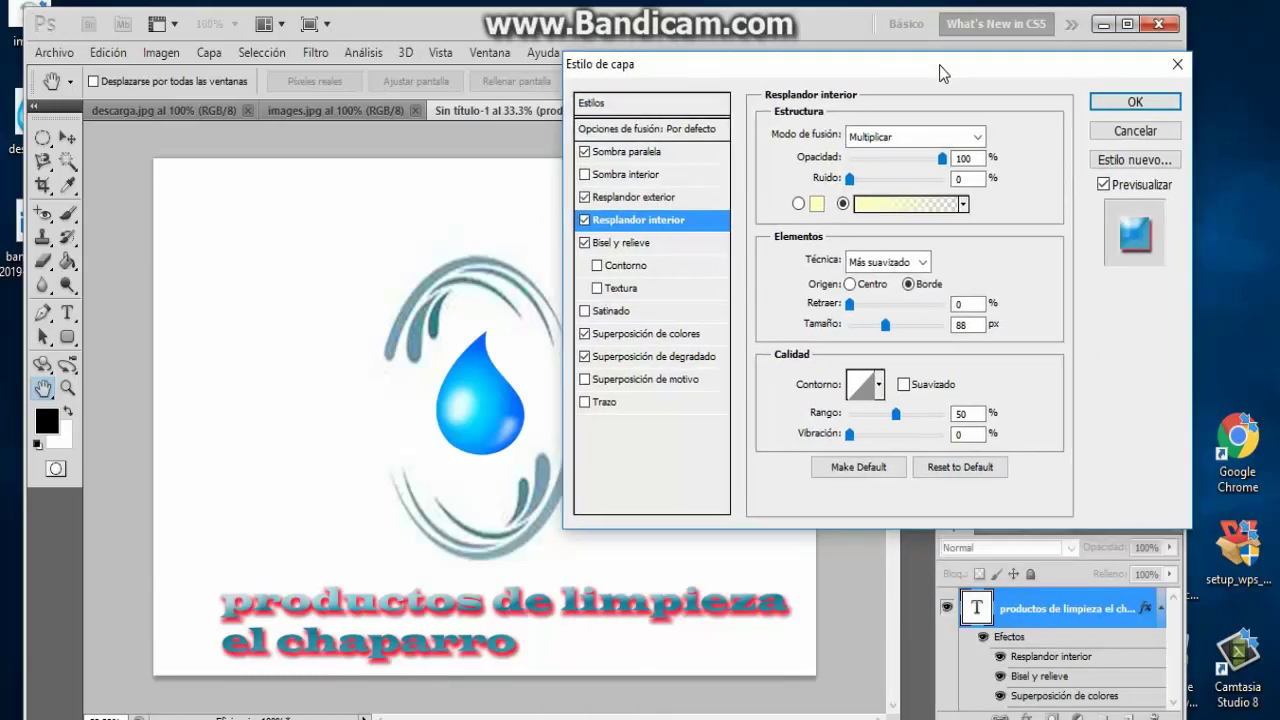
Toggle the inner glow off and on repeatedly to compare its effect
left_click(585, 220)
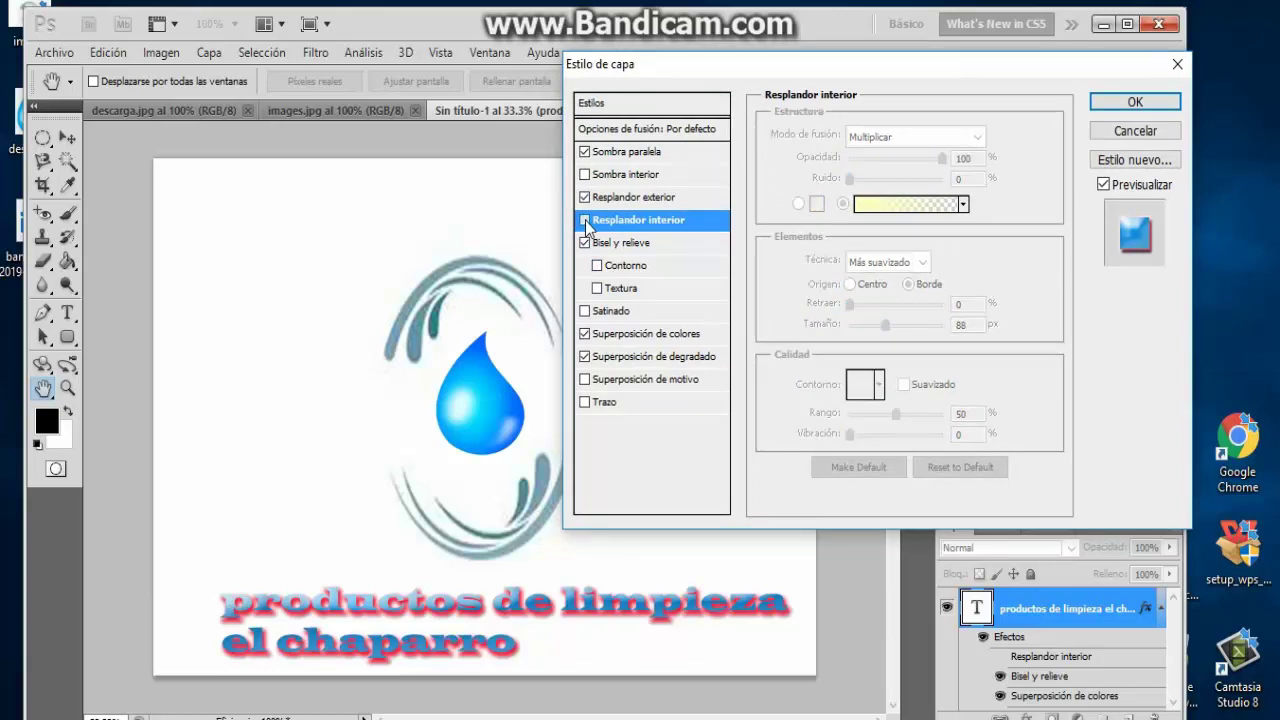
left_click(585, 220)
left_click(585, 220)
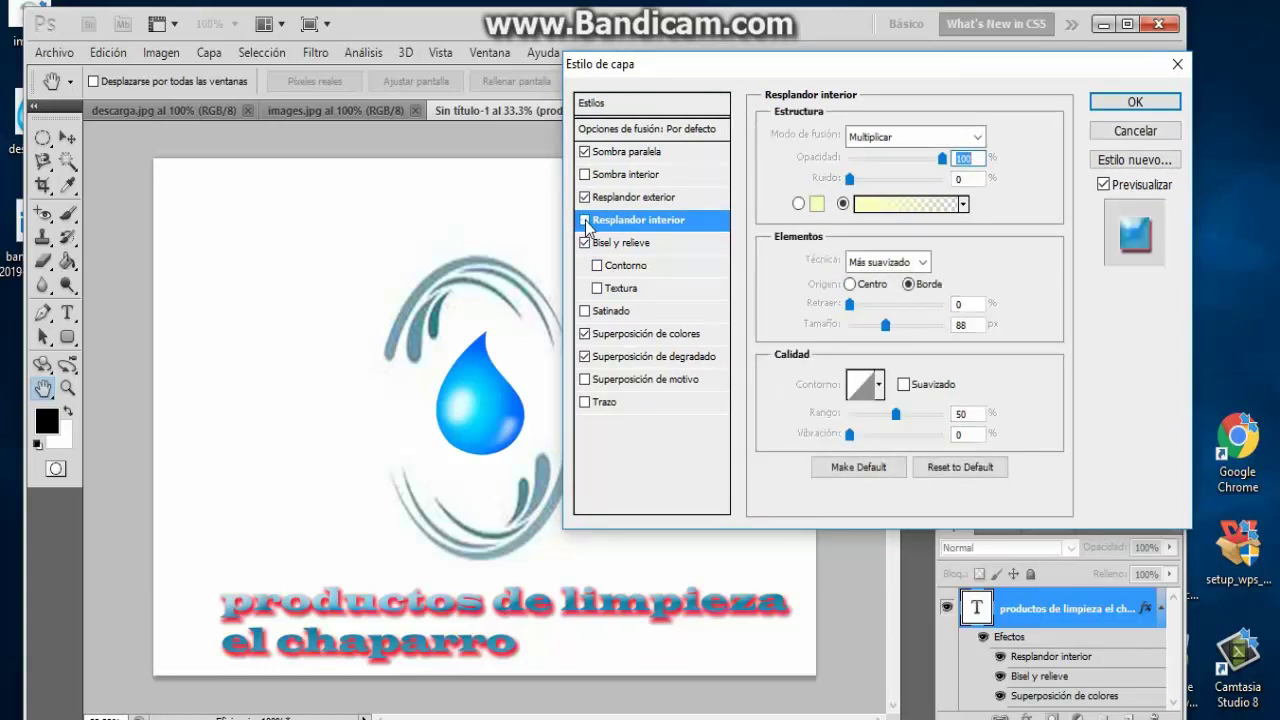
left_click(585, 220)
left_click(585, 220)
Re-enable the inner glow, compare the bevel on/off, then add Contour and Texture
left_click(585, 220)
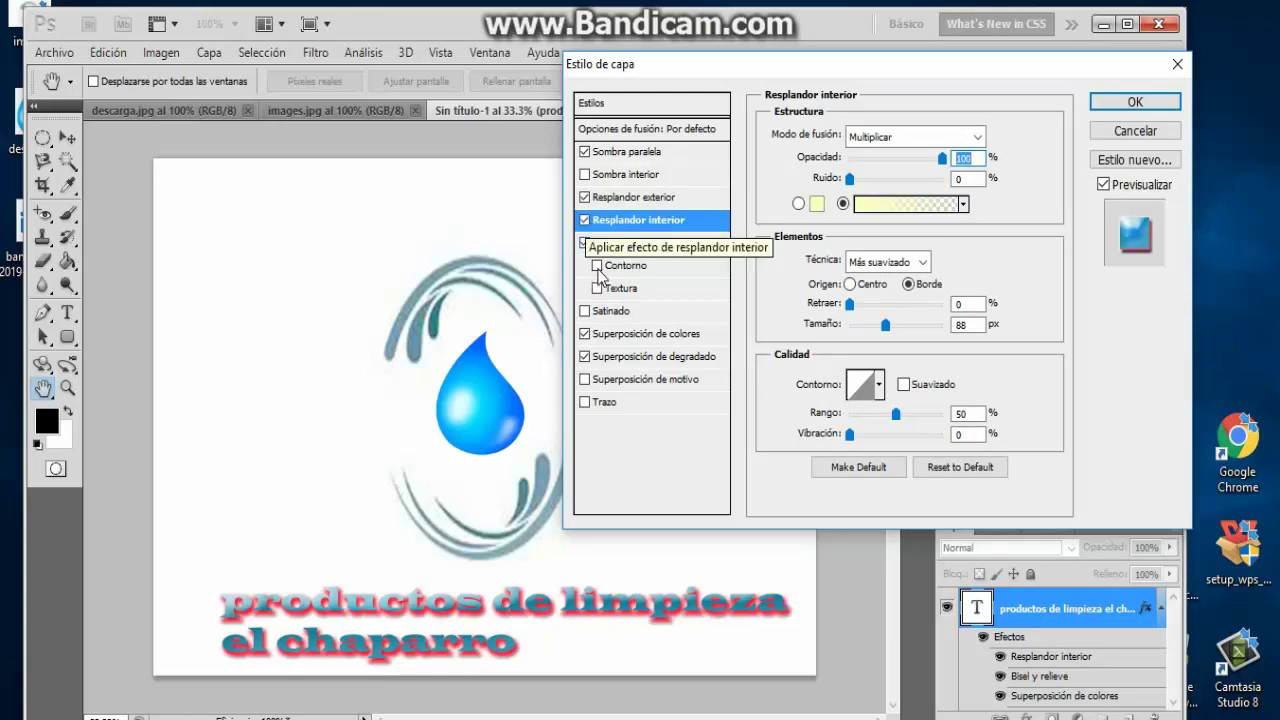
left_click(585, 243)
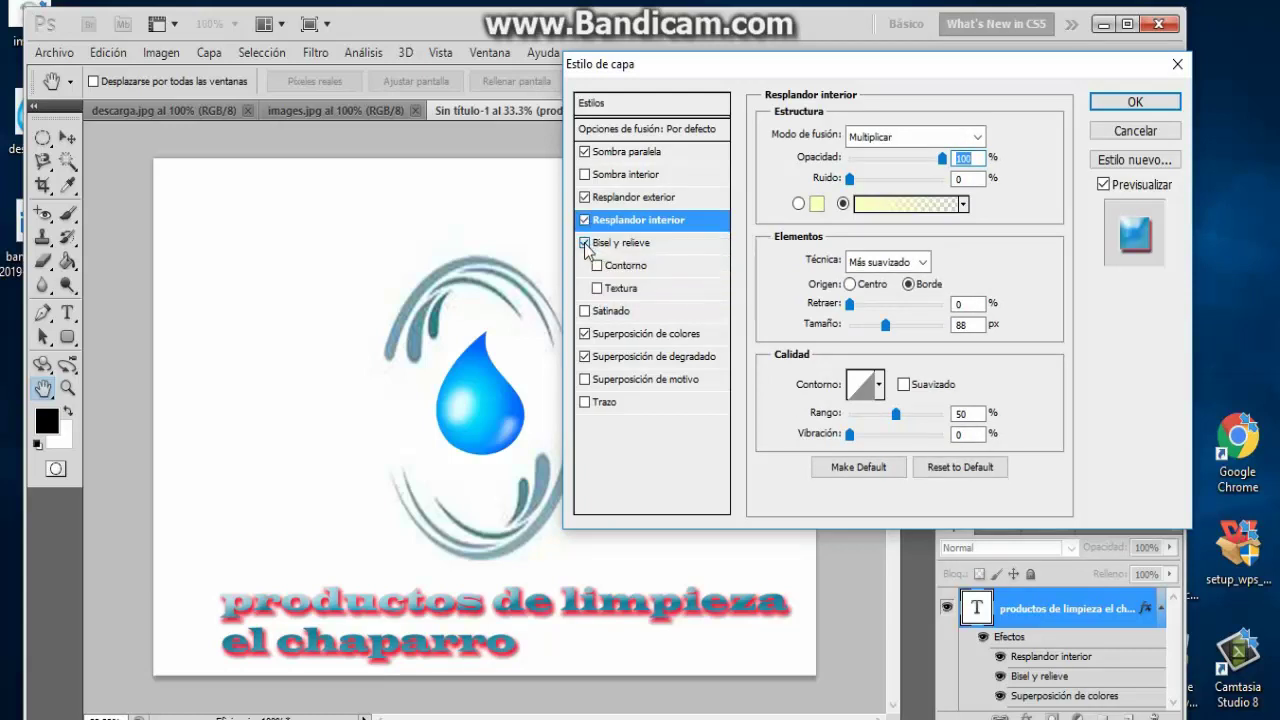
left_click(585, 243)
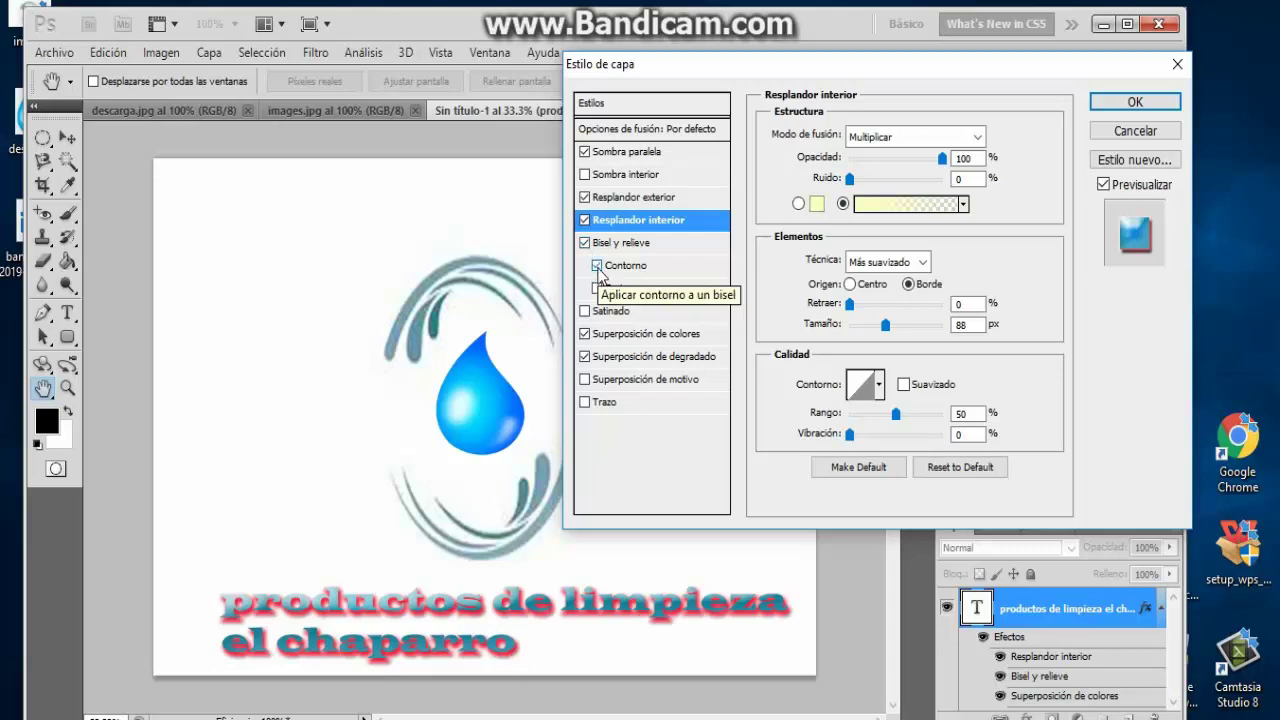
left_click(598, 266)
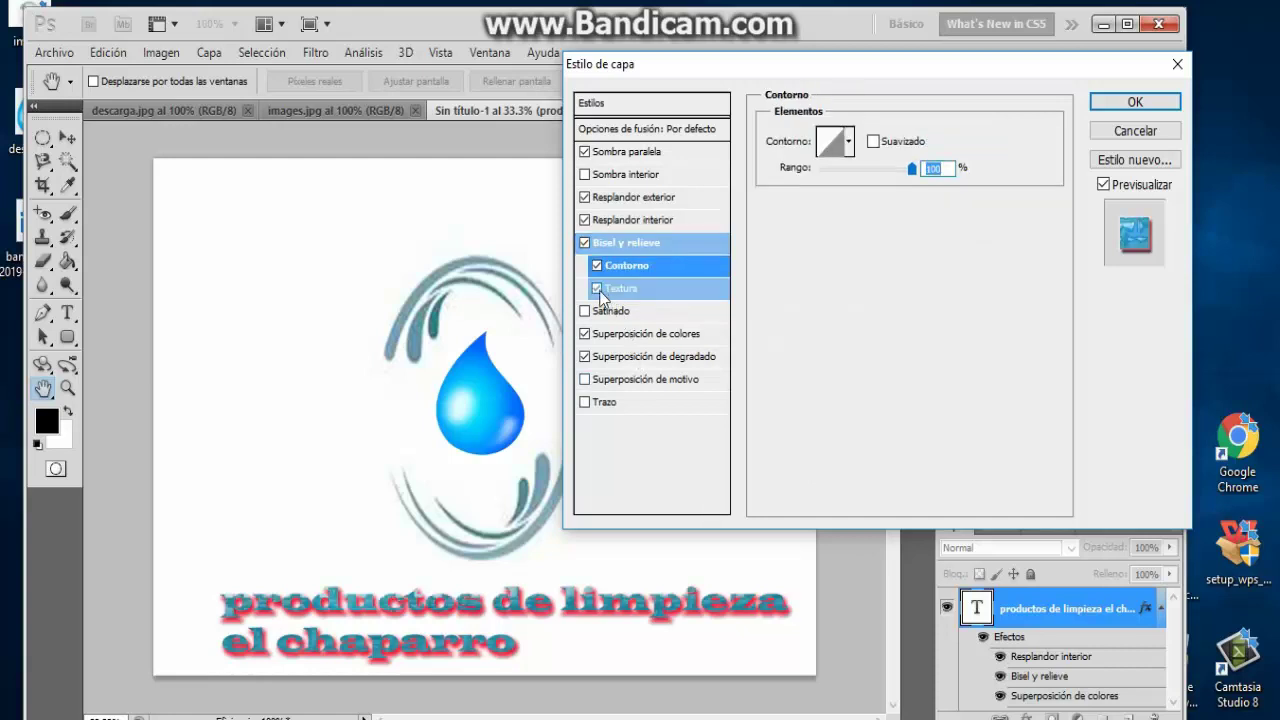
left_click(633, 290)
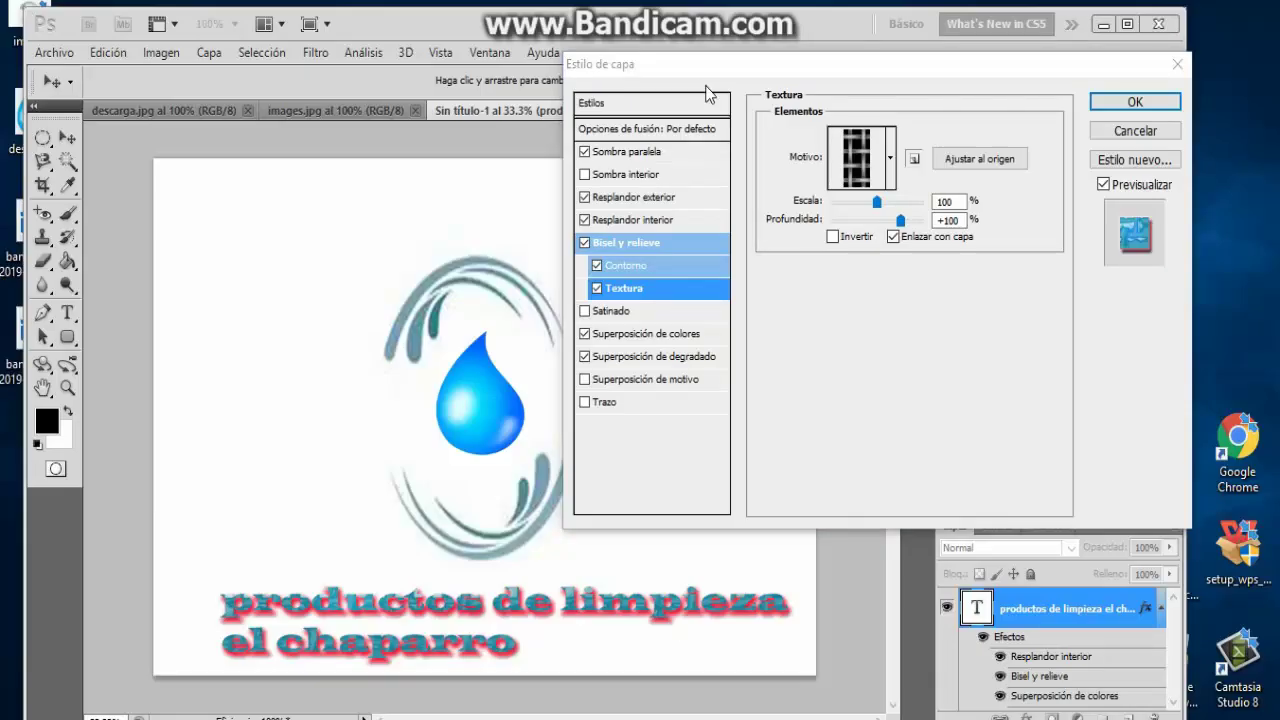
Try several texture patterns and choose the zebra-stripe (Cebra) pattern
left_click(626, 290)
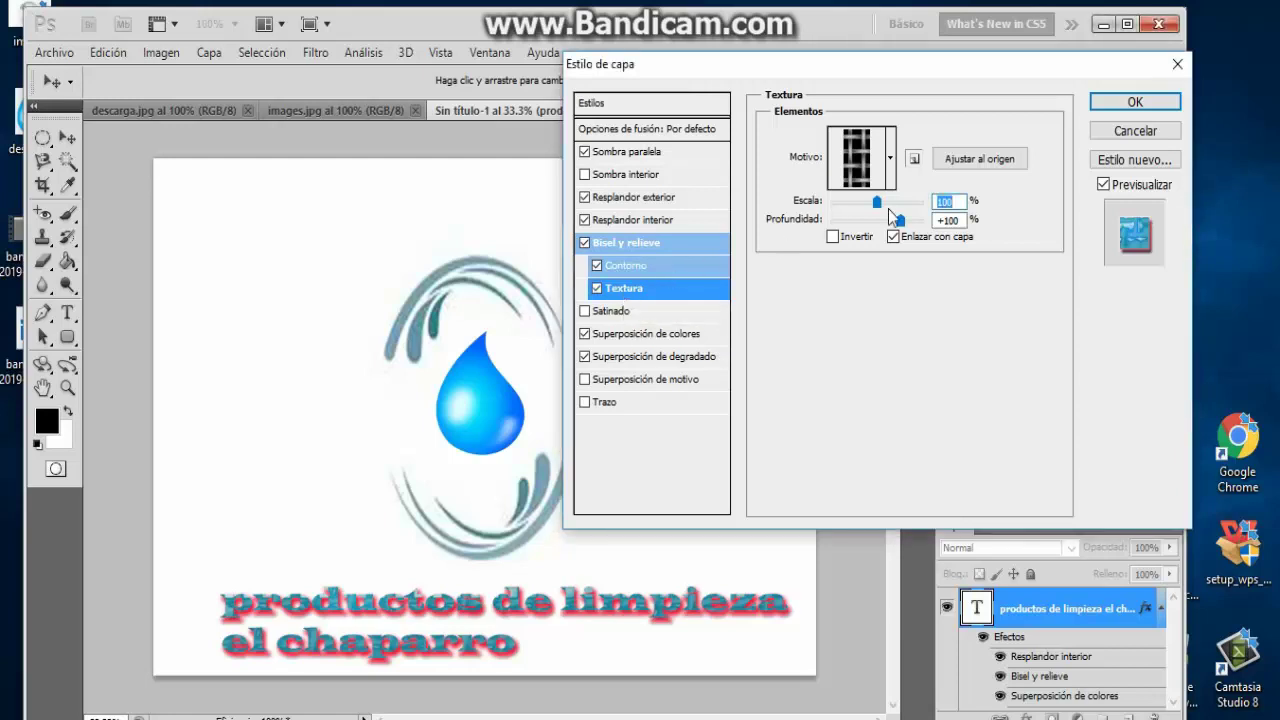
left_click(890, 160)
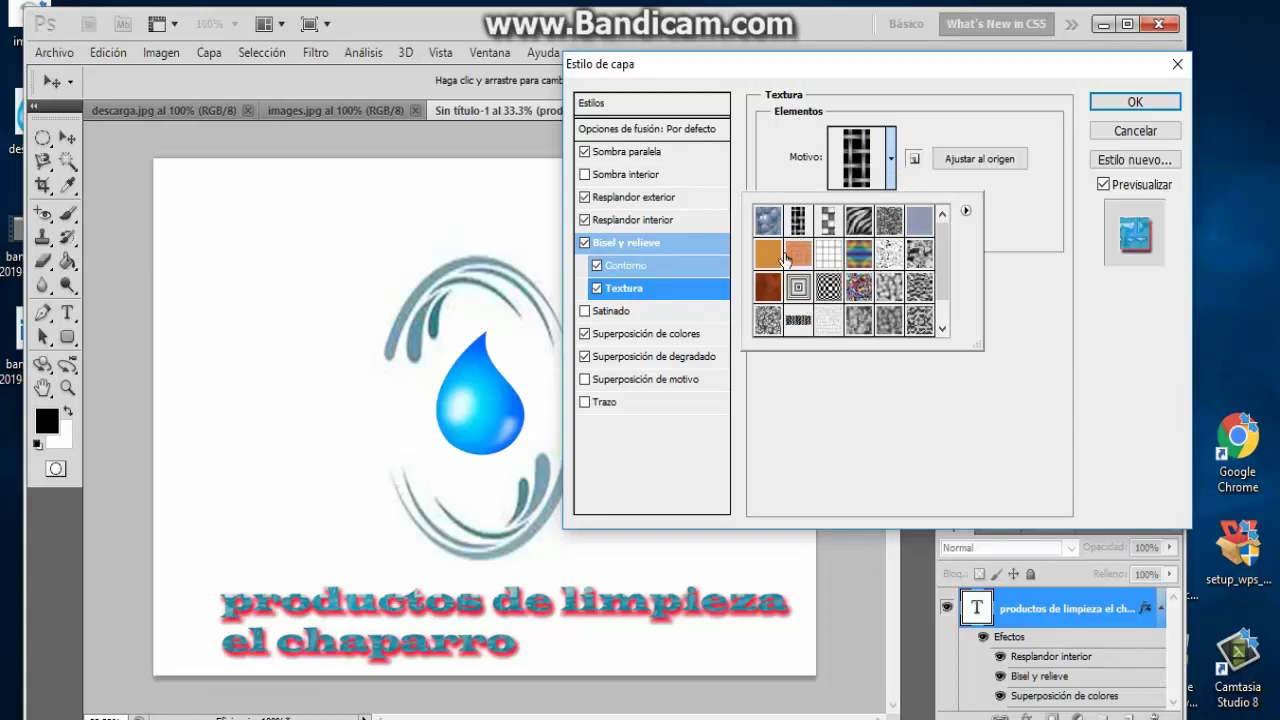
scroll(797, 280, "down", 1)
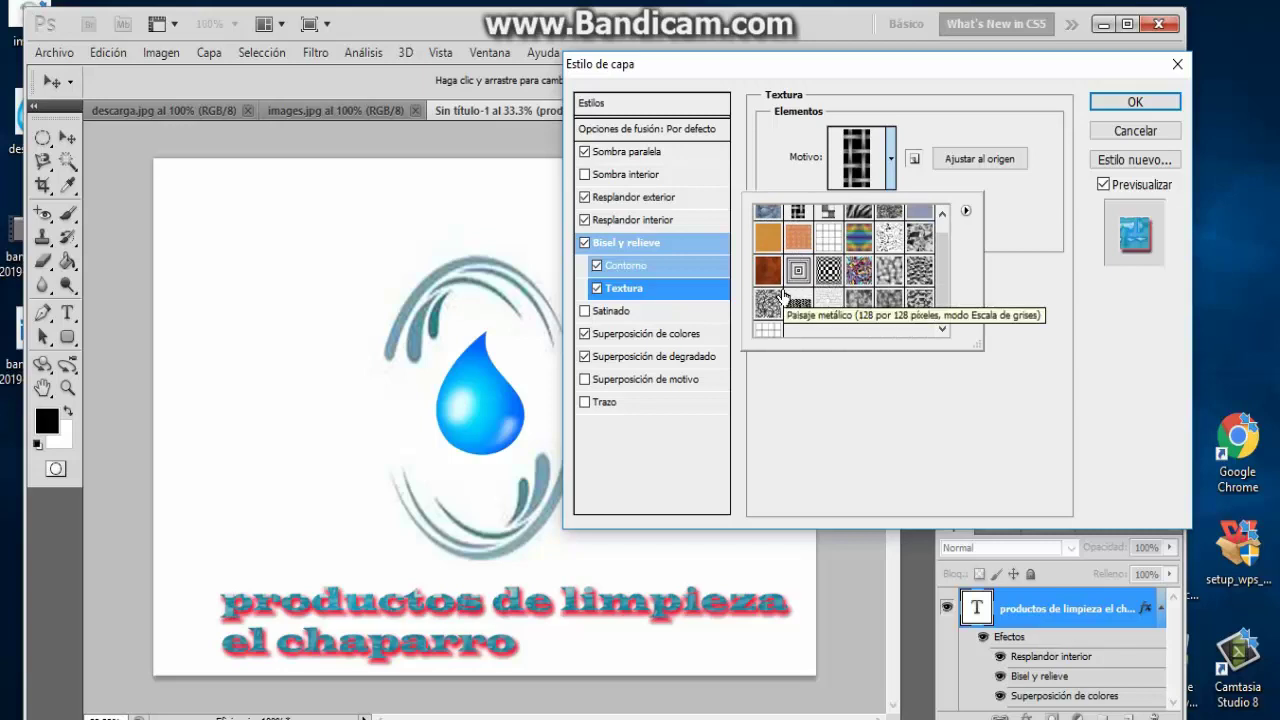
left_click(826, 275)
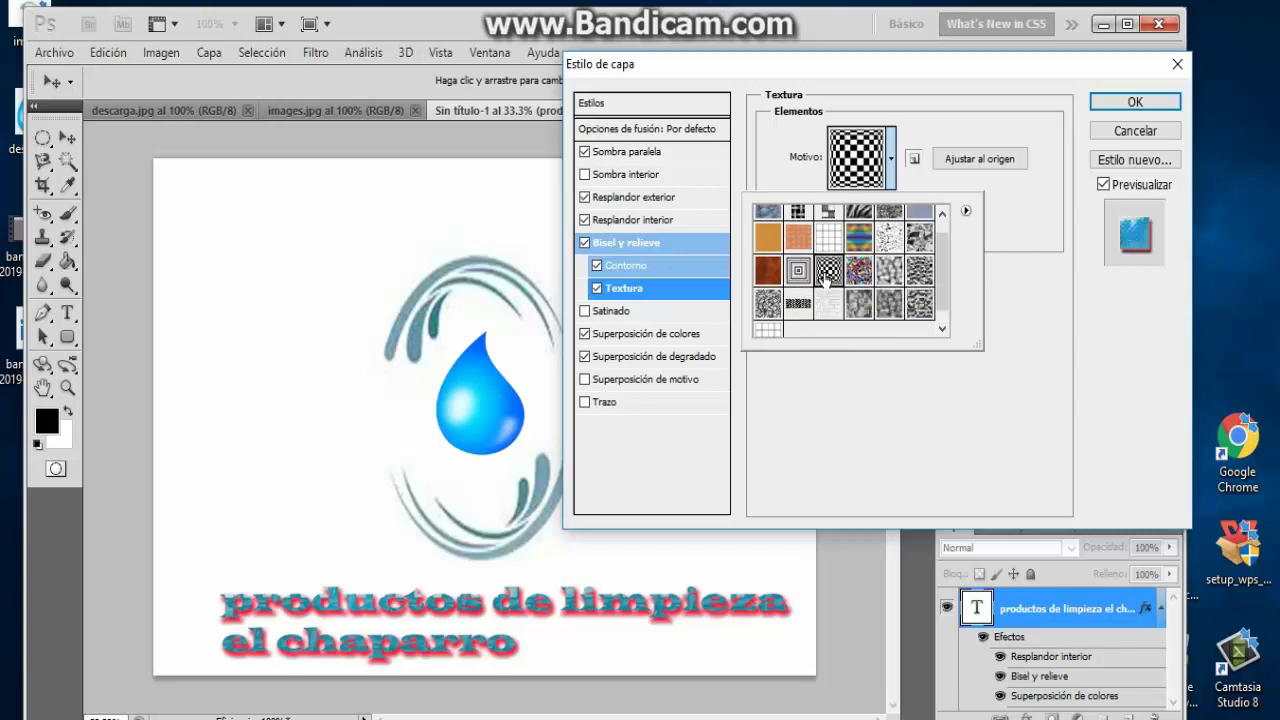
left_click(775, 276)
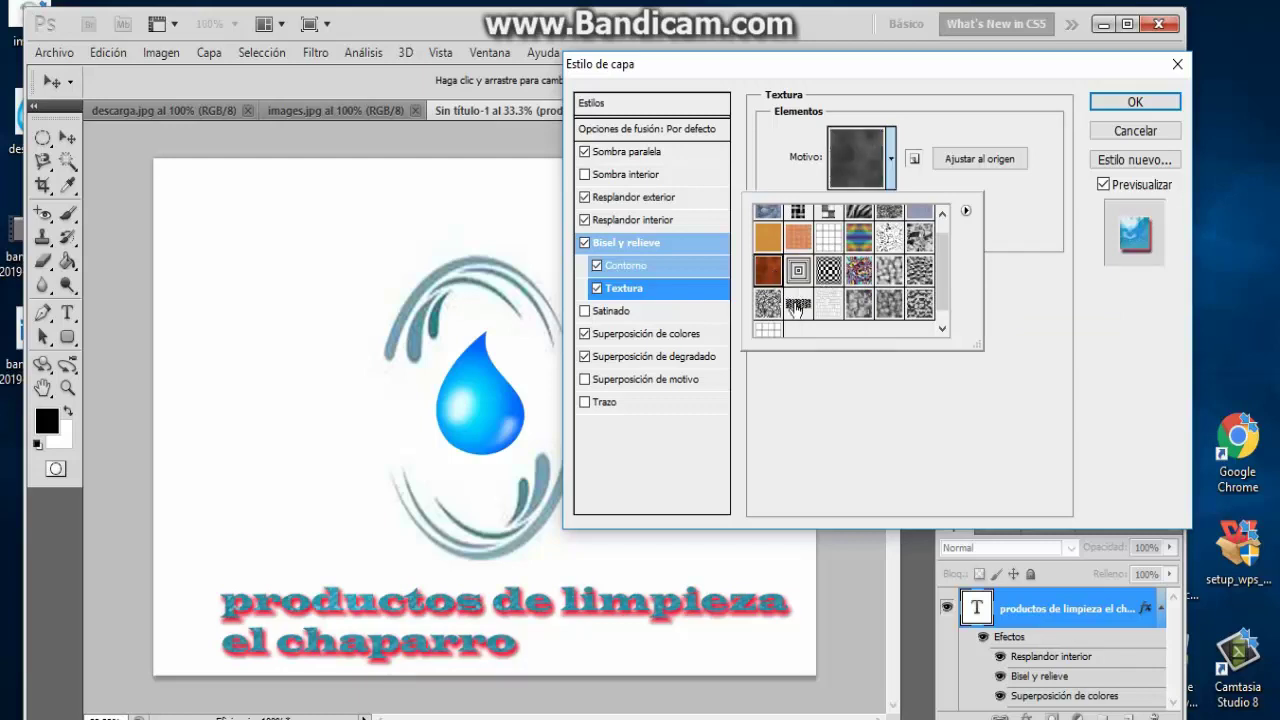
left_click(770, 306)
scroll(770, 306, "down", 1)
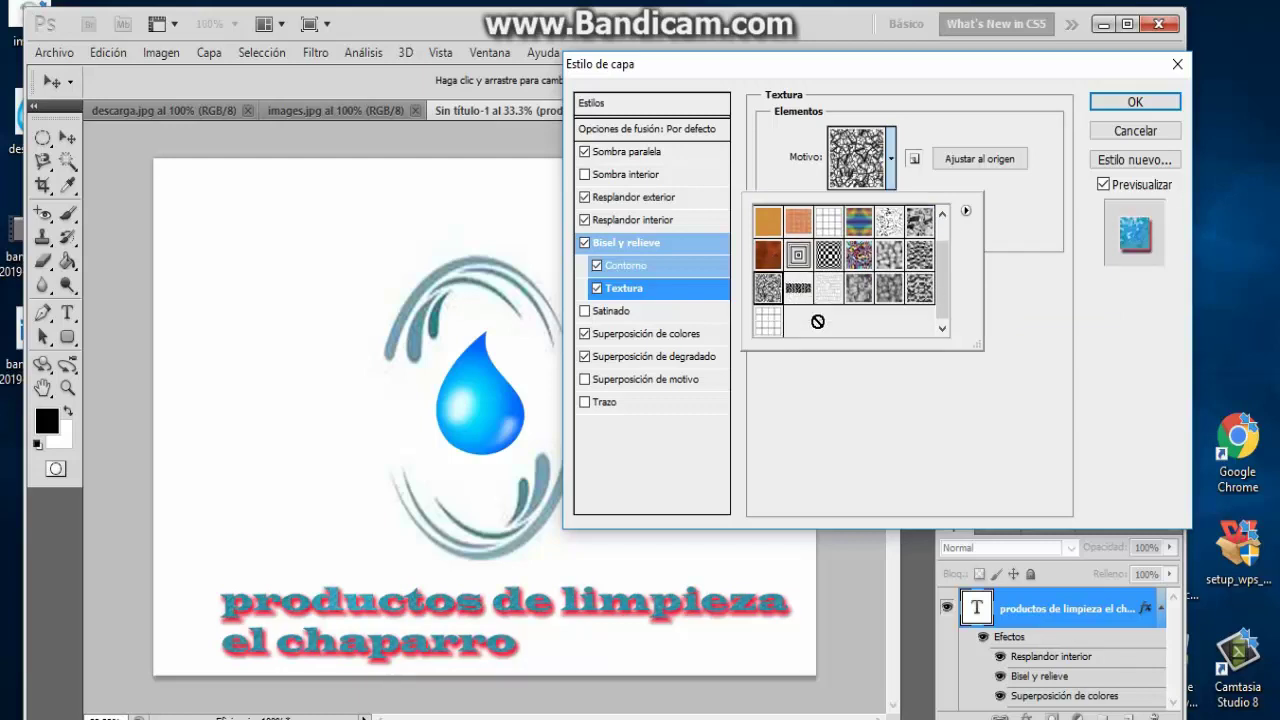
left_click(766, 322)
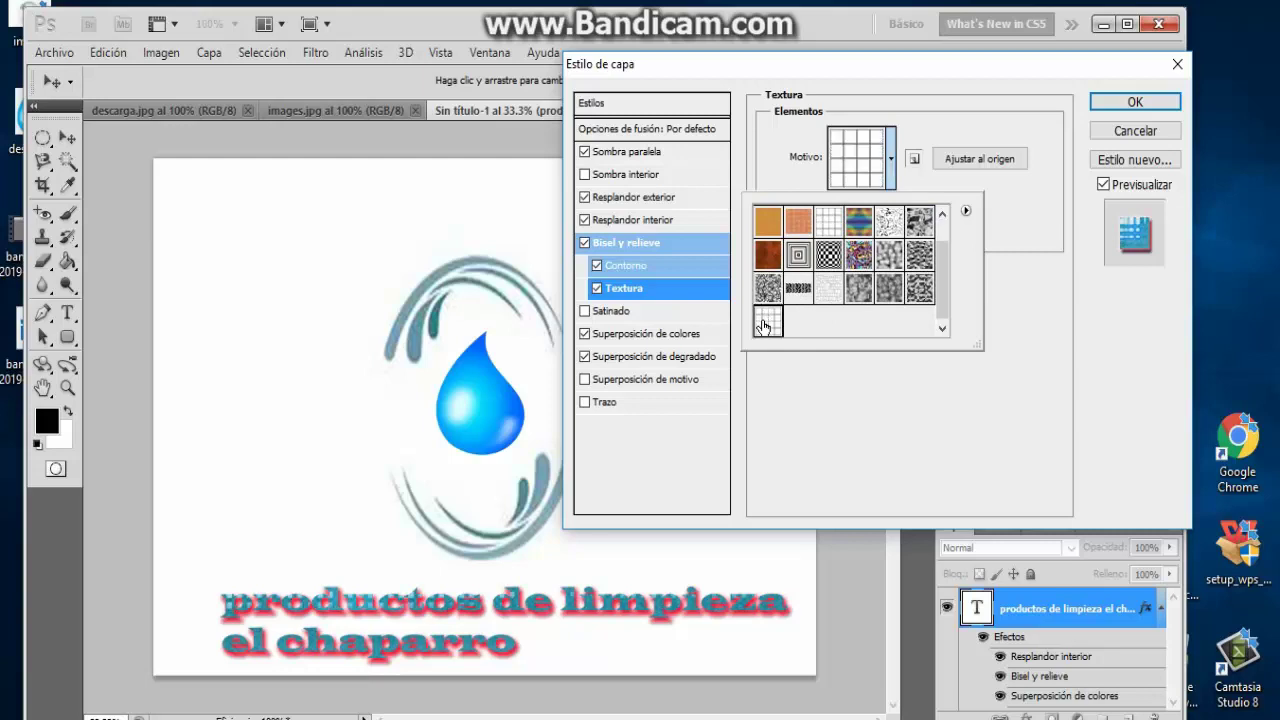
scroll(890, 300, "up", 1)
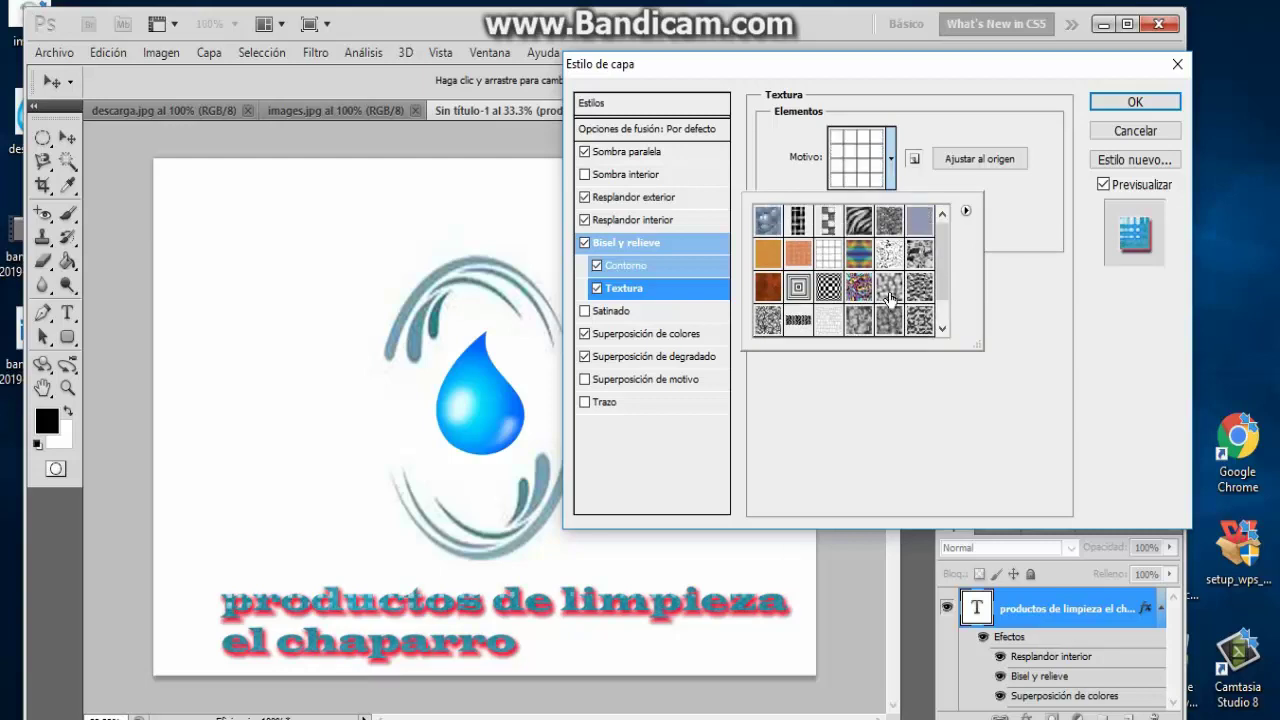
left_click(859, 221)
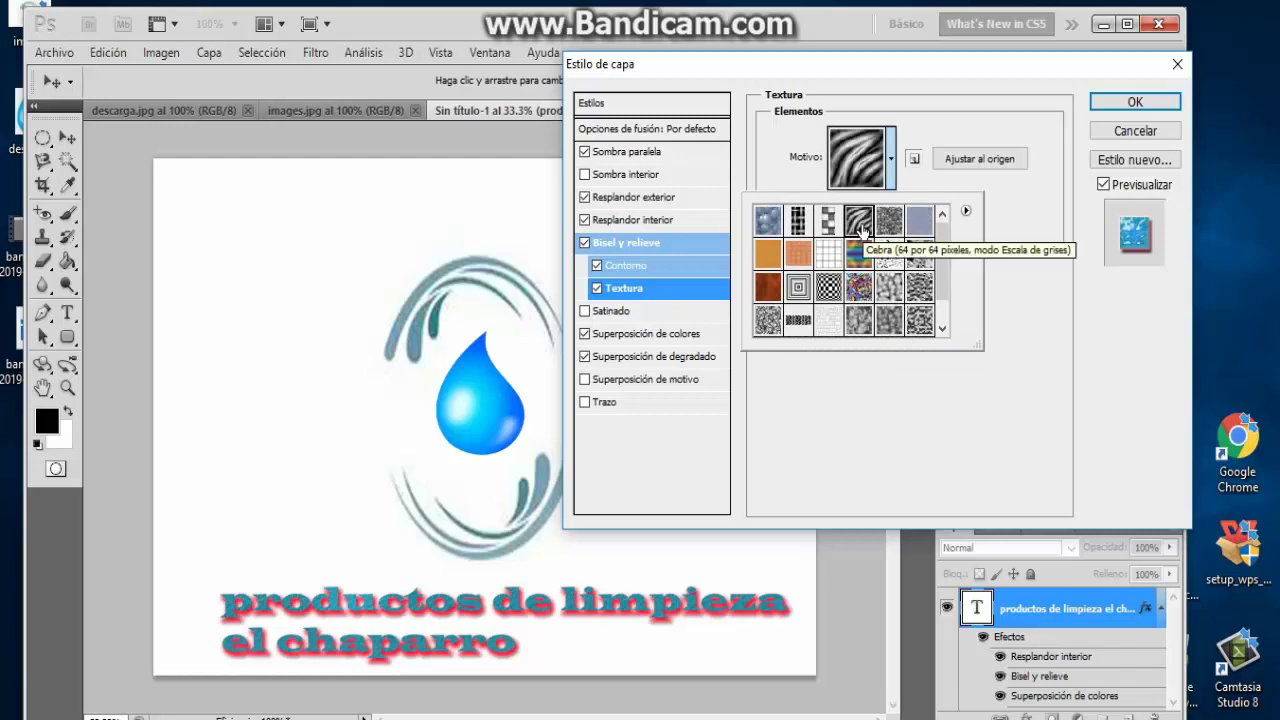
Scale the bevel texture up to 499%
left_click(893, 172)
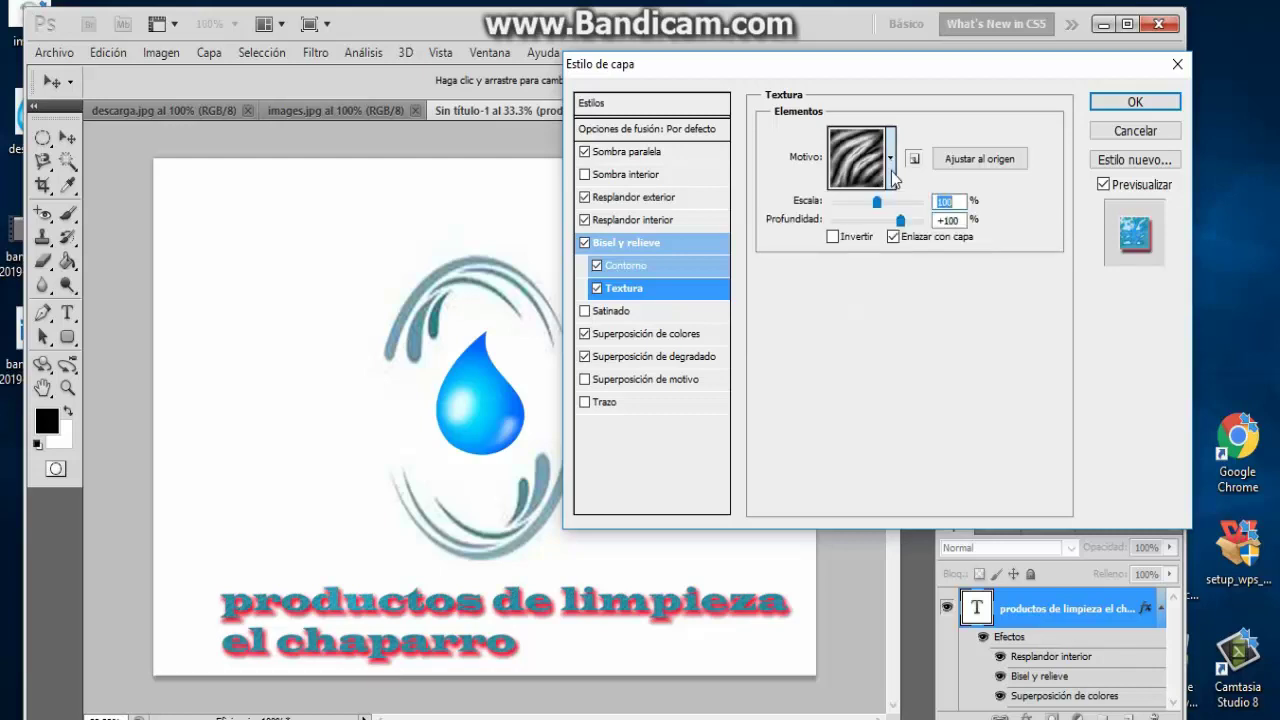
left_click(875, 204)
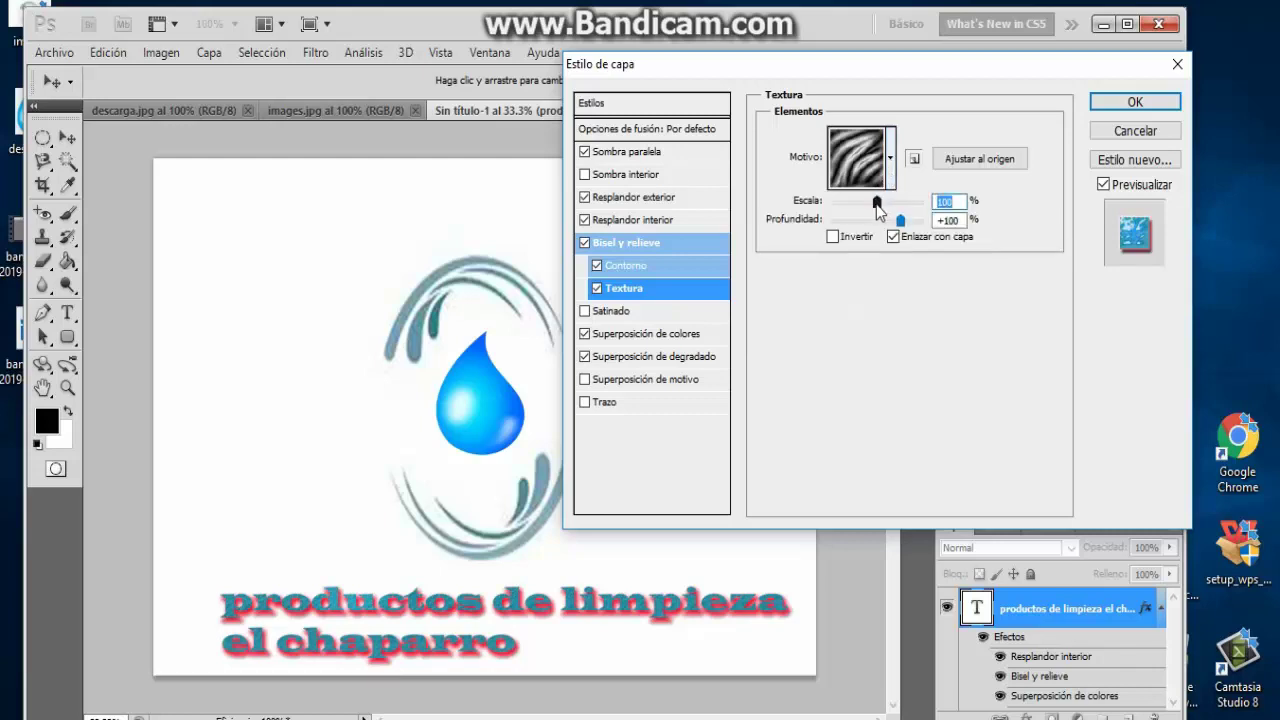
left_click_drag(877, 205, 898, 212)
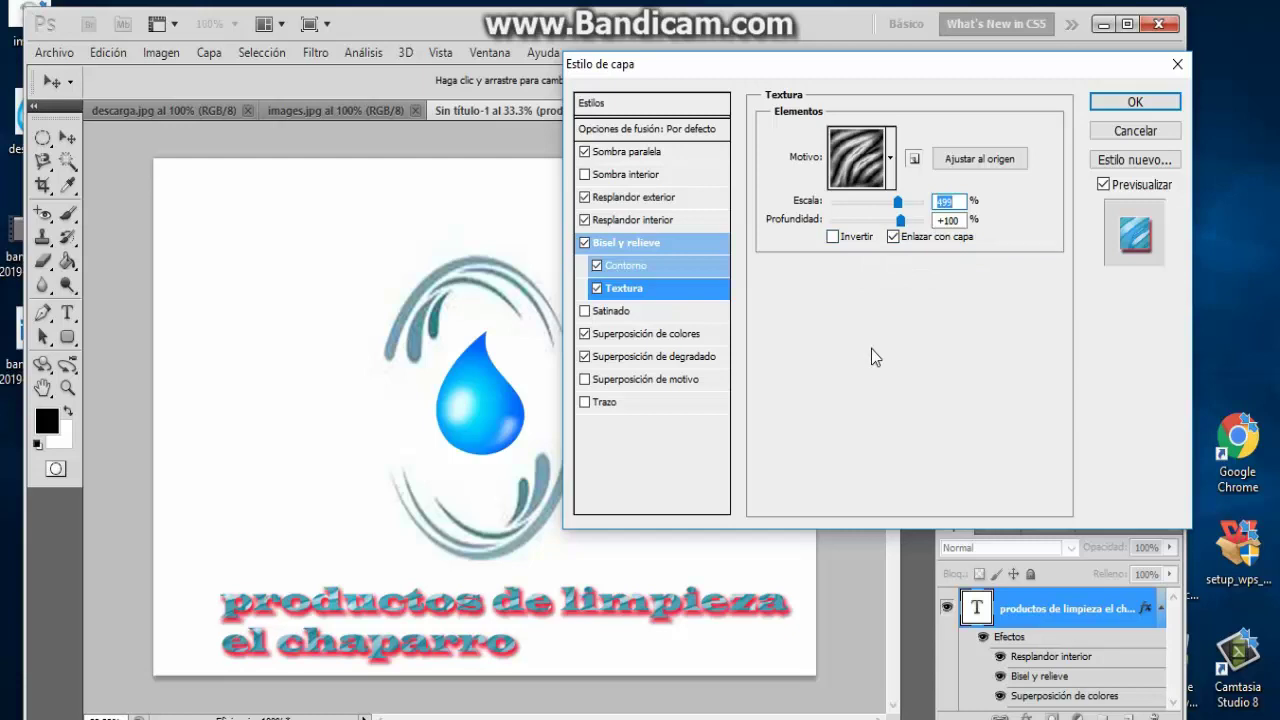
Try a satin effect at 38% opacity, then switch satin off again
left_click(600, 314)
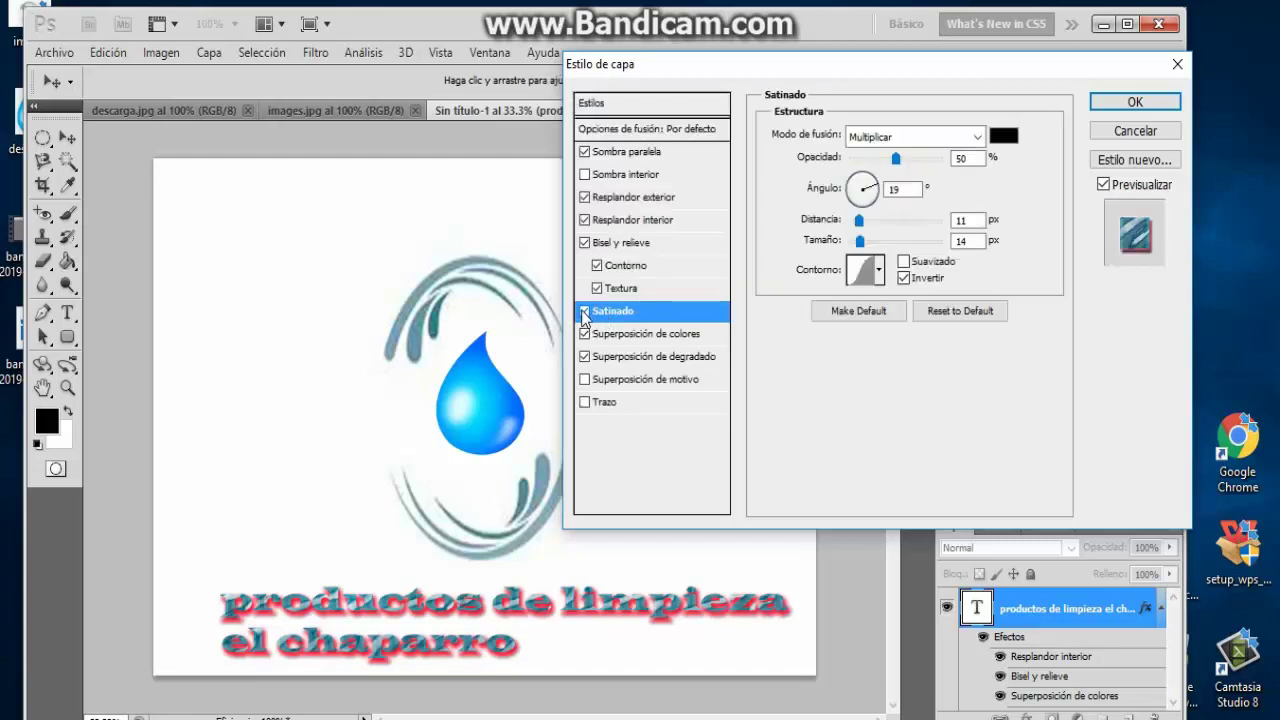
left_click(584, 311)
left_click(584, 311)
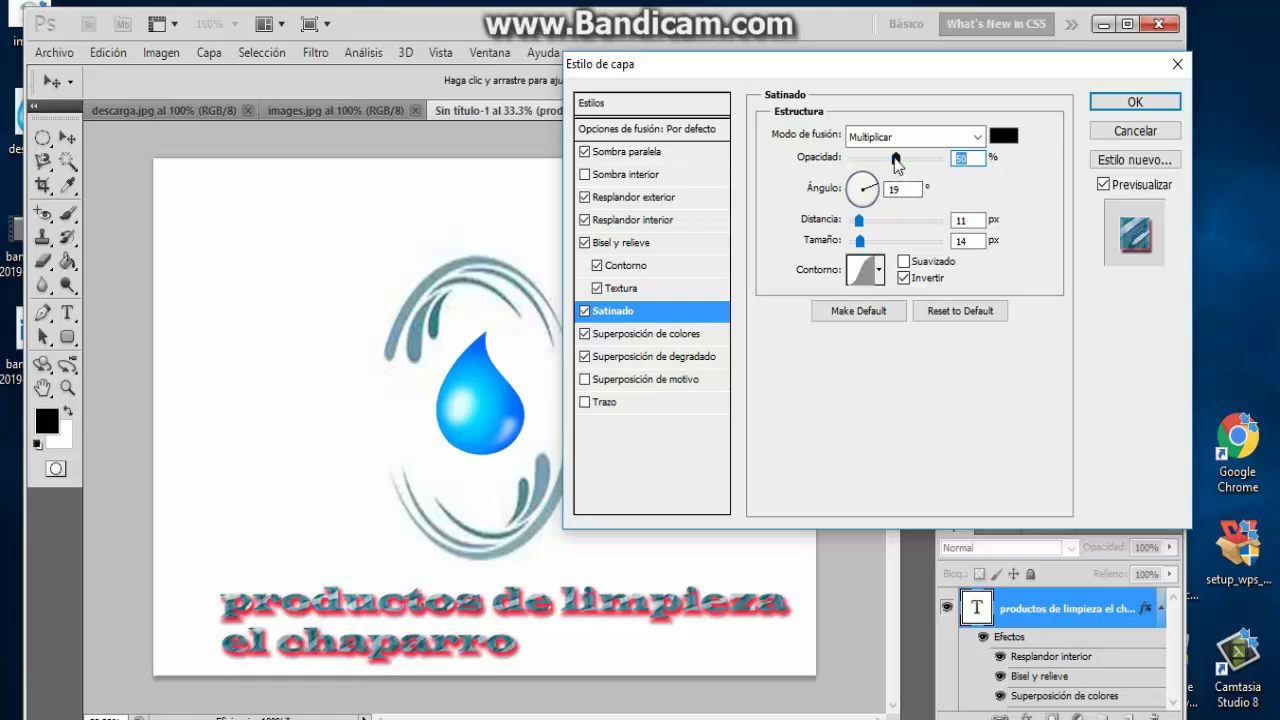
left_click_drag(895, 159, 978, 181)
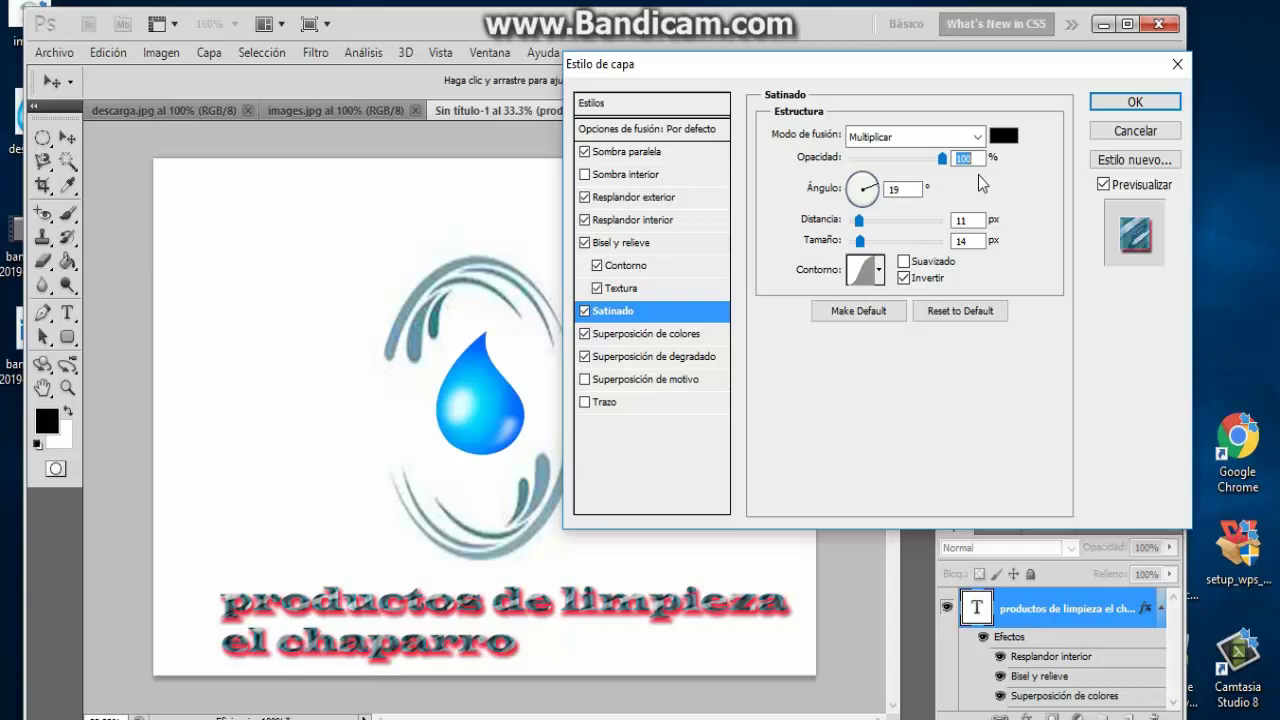
left_click_drag(978, 175, 884, 195)
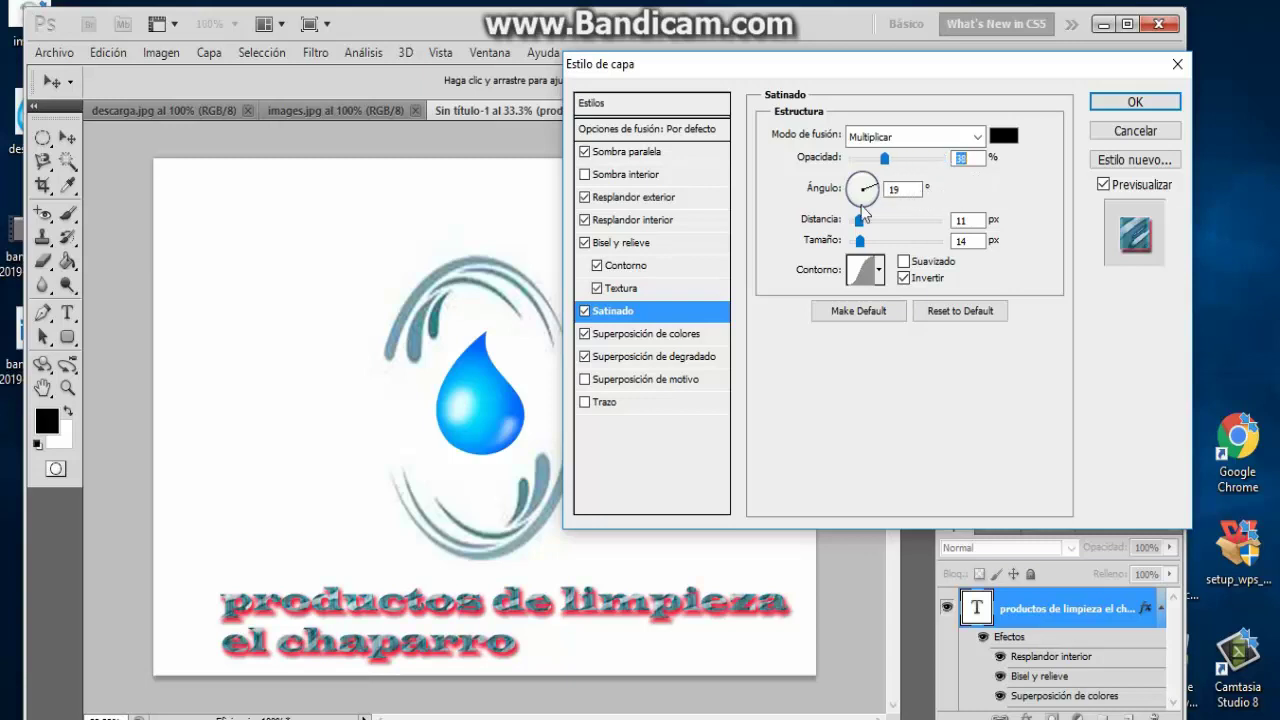
left_click(585, 311)
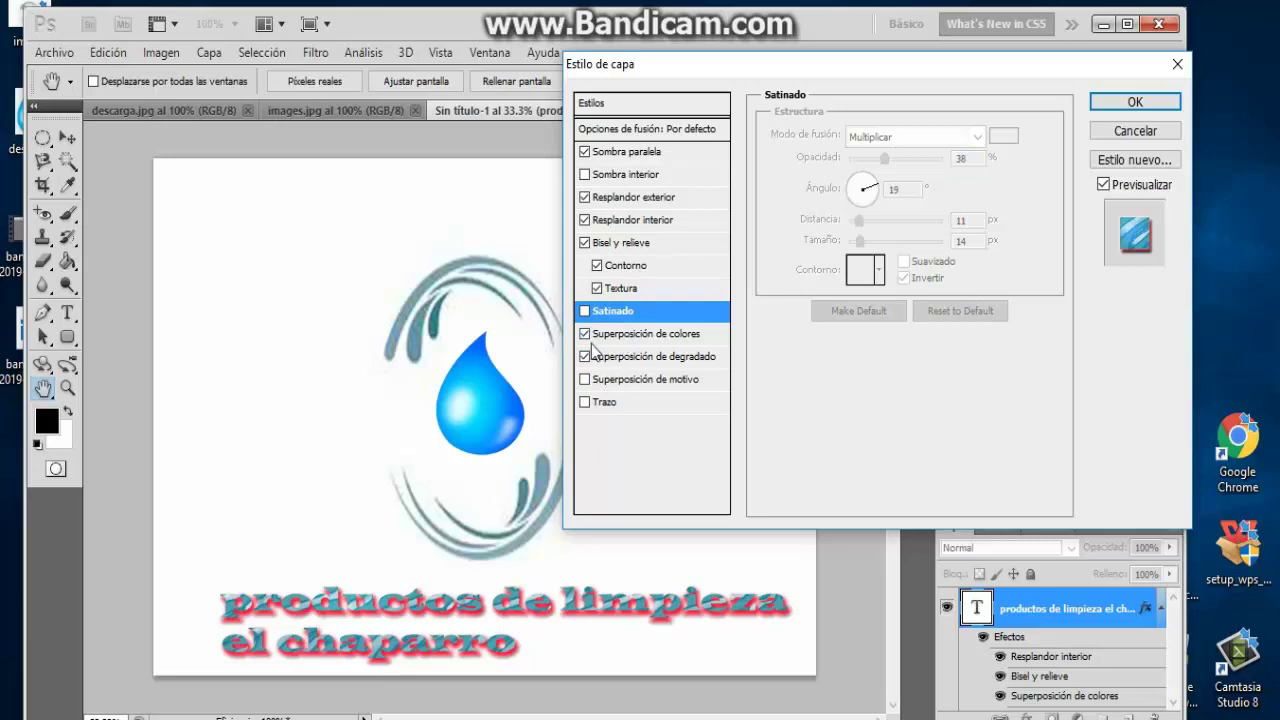
Review colour and gradient overlays, then enable Pattern Overlay and a 3 px black outside Stroke
left_click(612, 340)
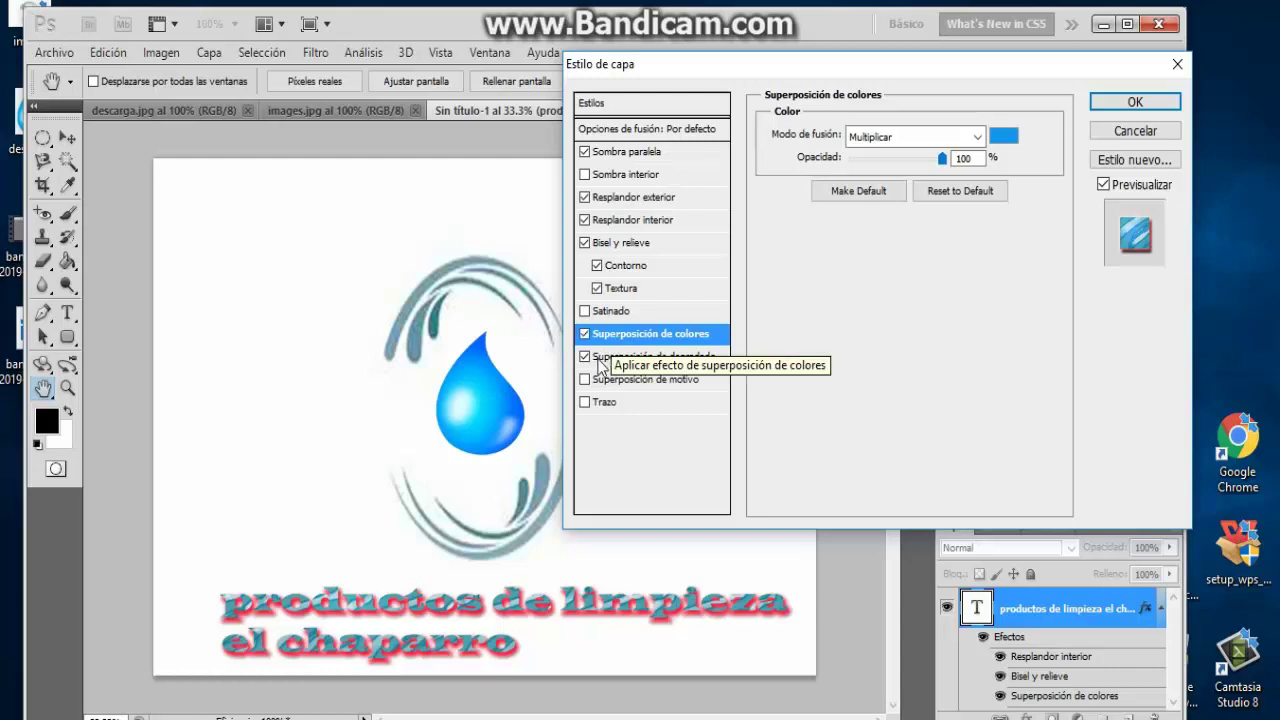
left_click(618, 362)
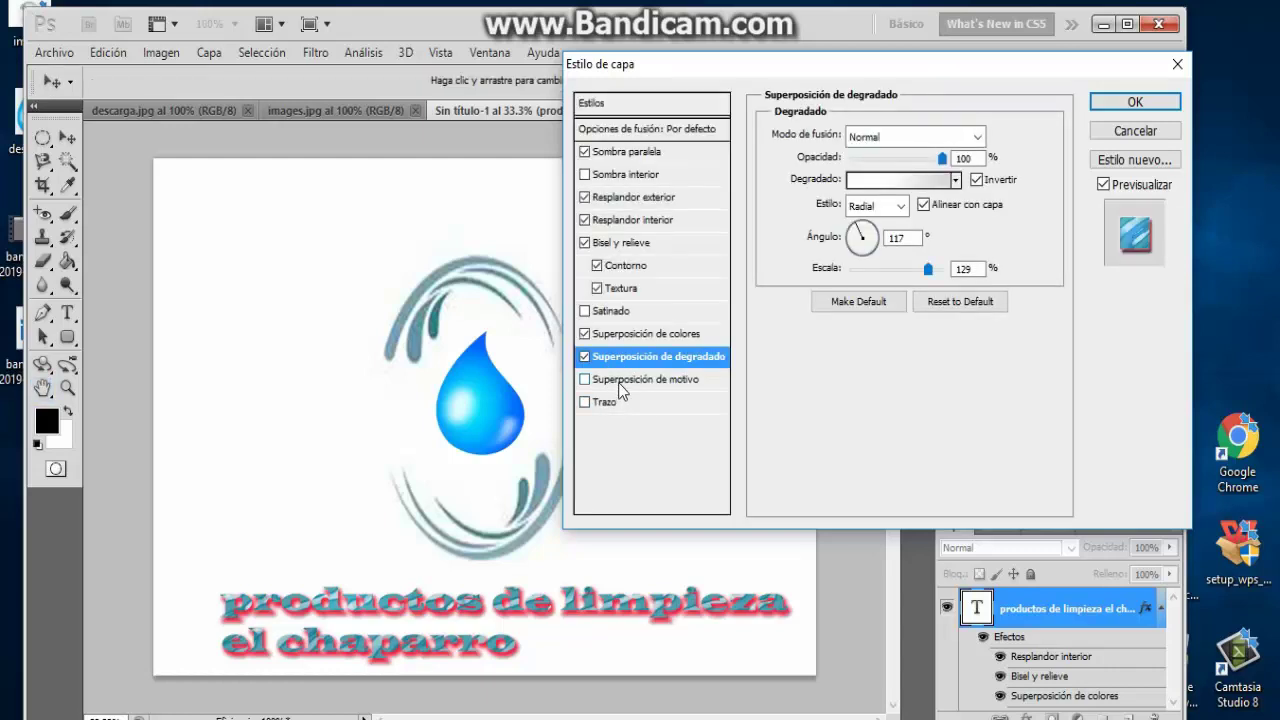
left_click(620, 386)
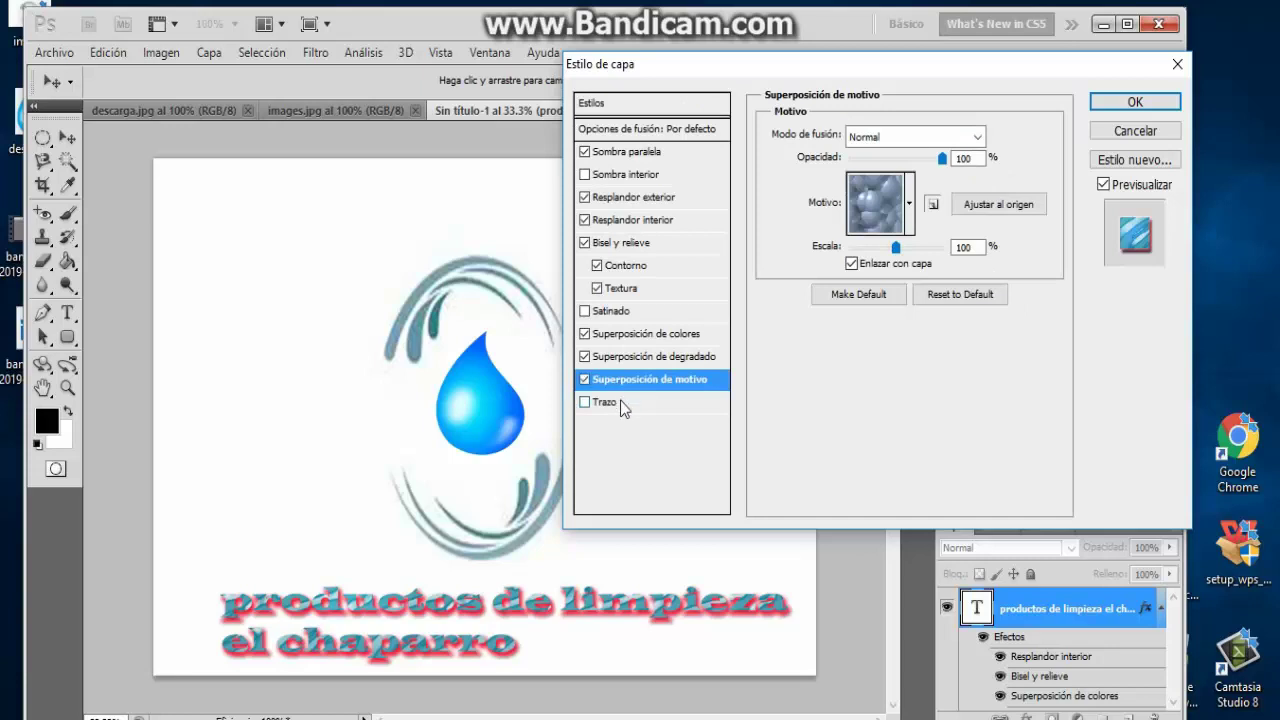
left_click(607, 402)
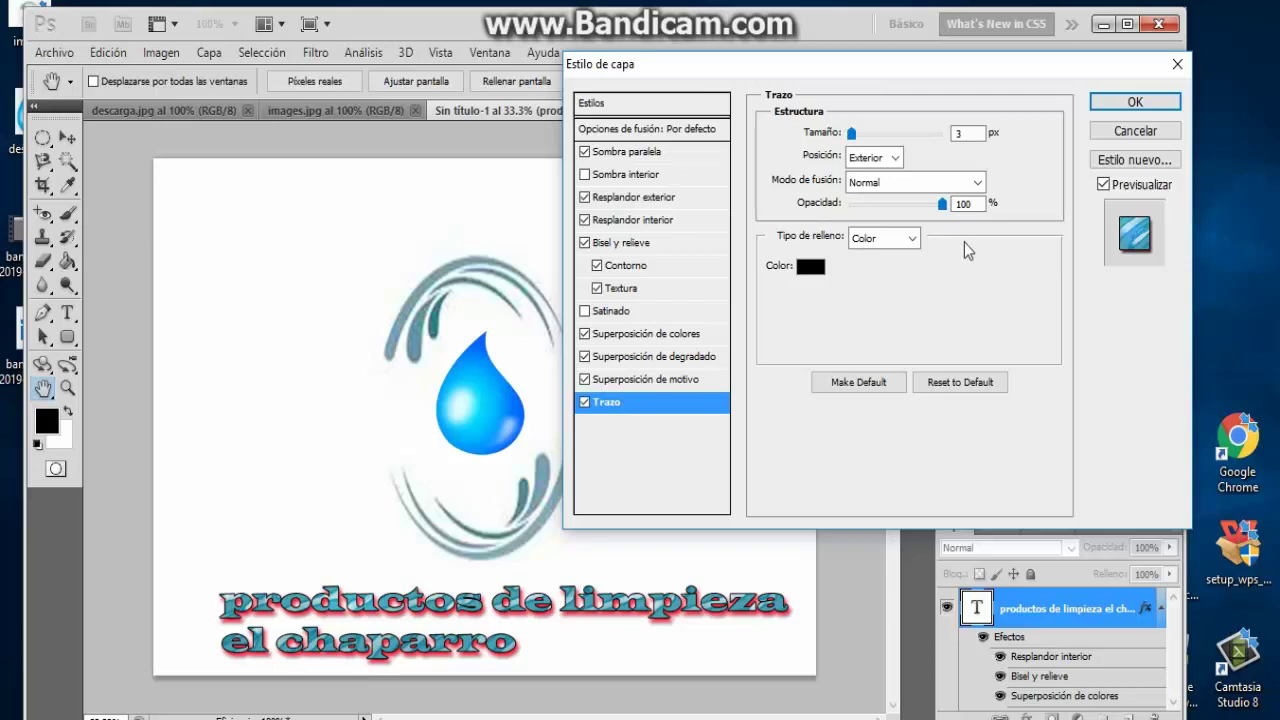
Colour the text stroke red (dc1212) and apply the finished layer style
left_click(810, 267)
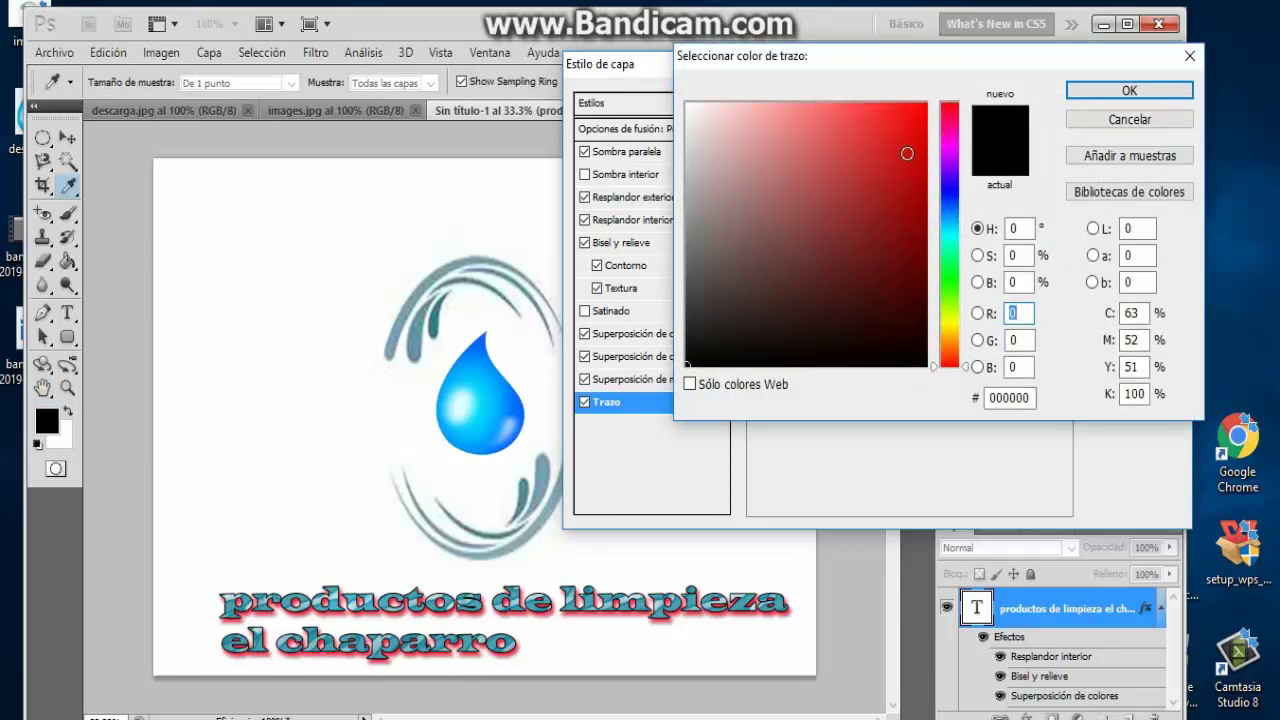
left_click(907, 139)
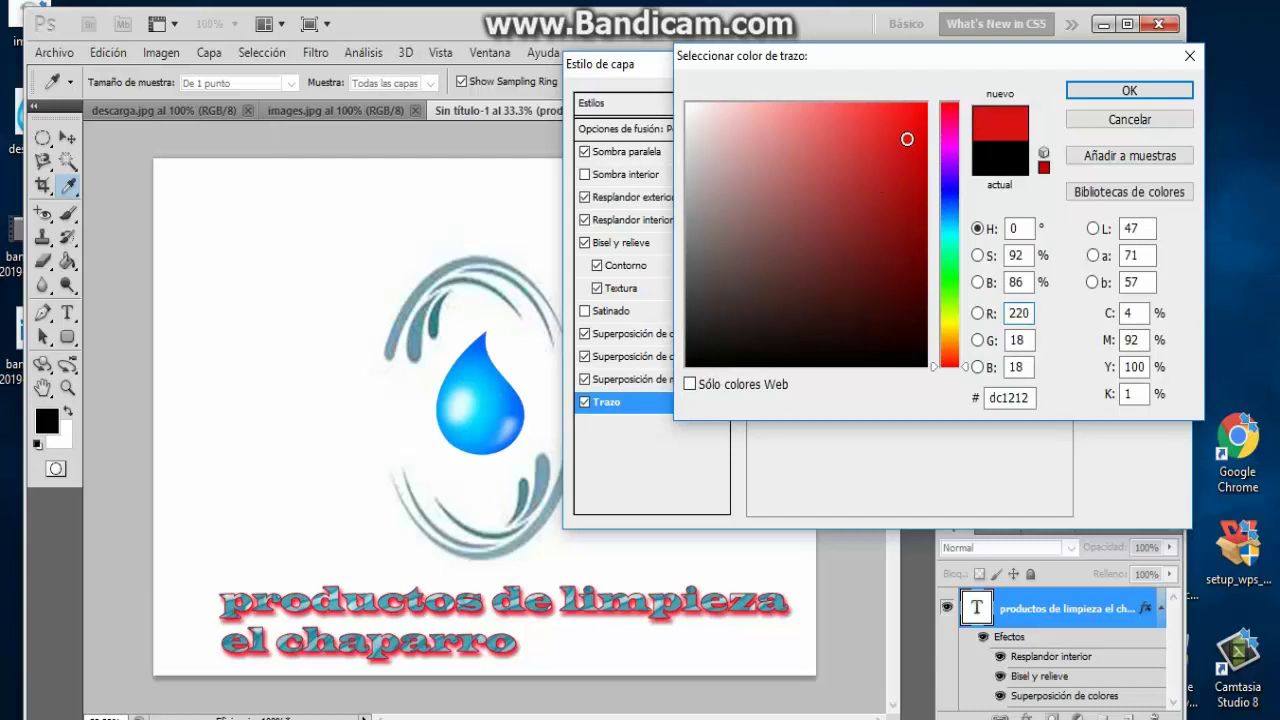
left_click(1104, 92)
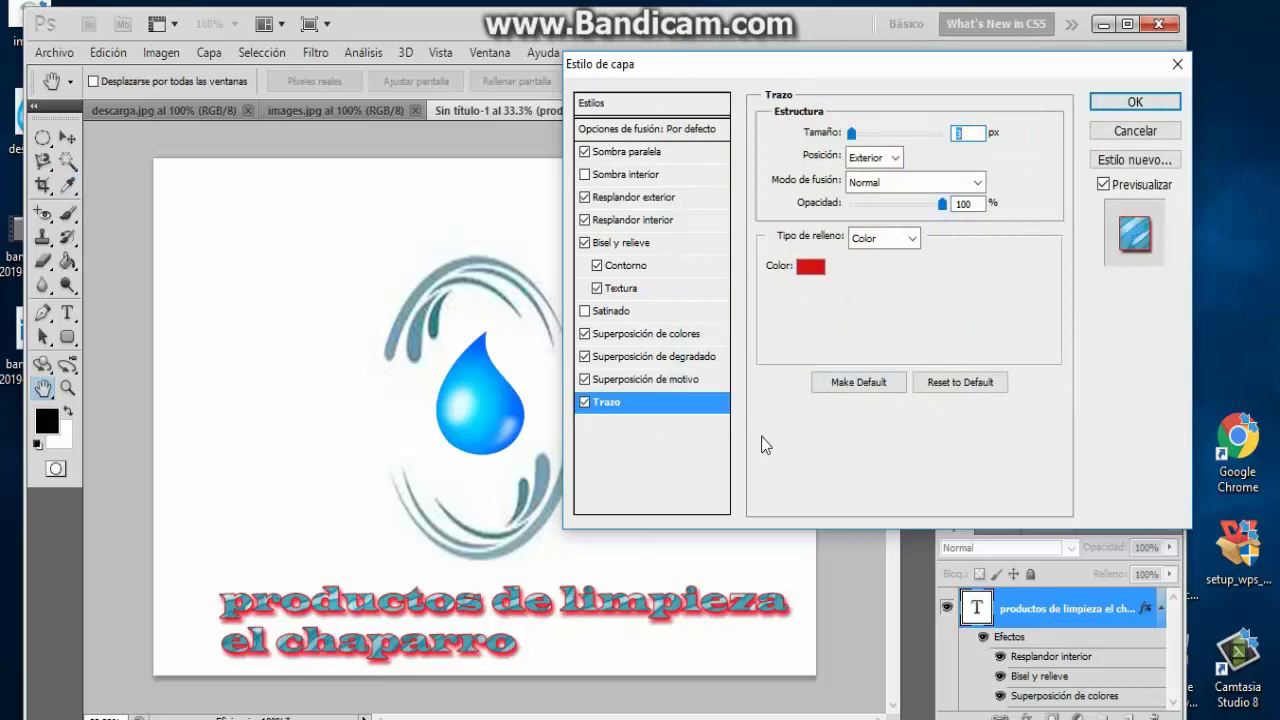
left_click(1135, 101)
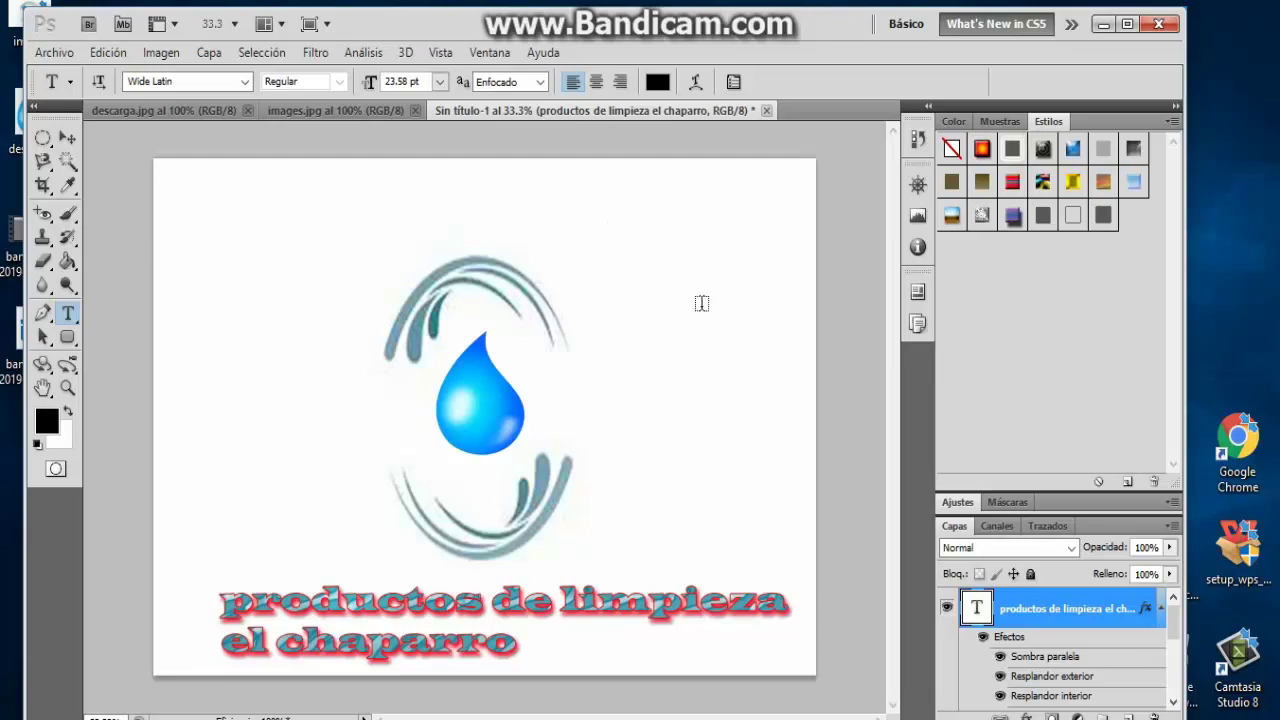
left_click(72, 140)
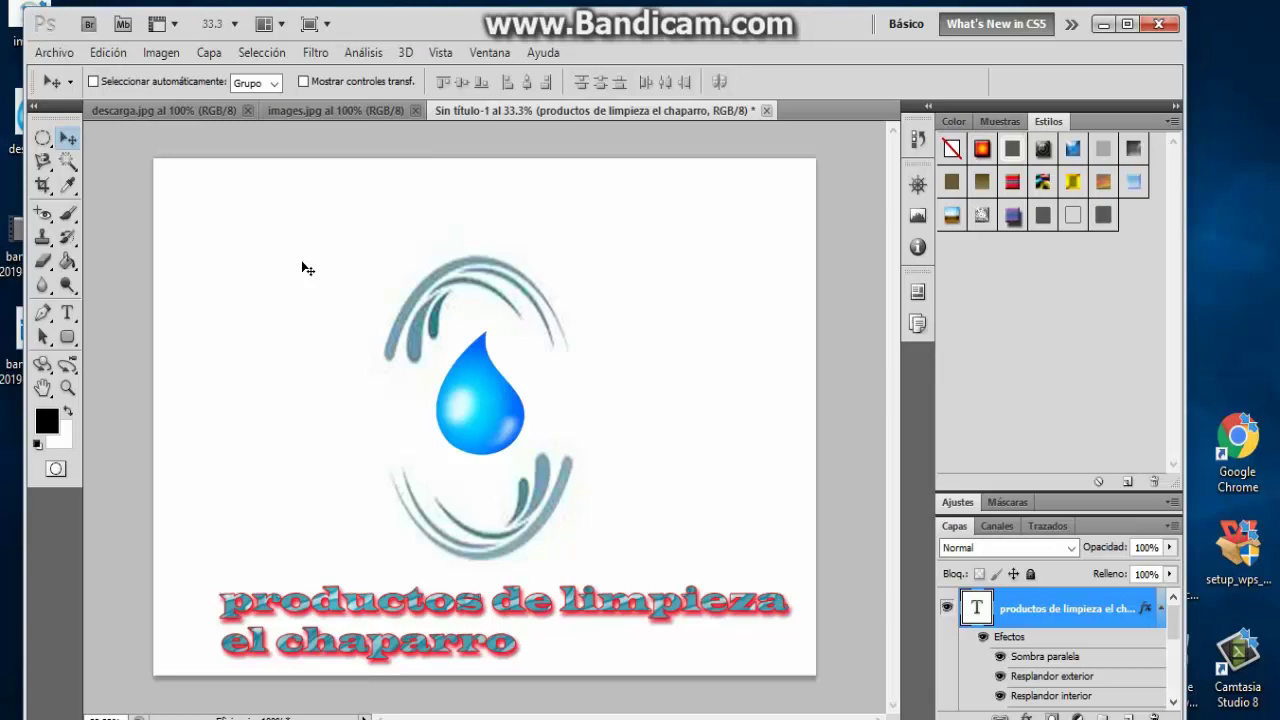
Save the image to the desktop as 'logo' in JPEG format
left_click(55, 54)
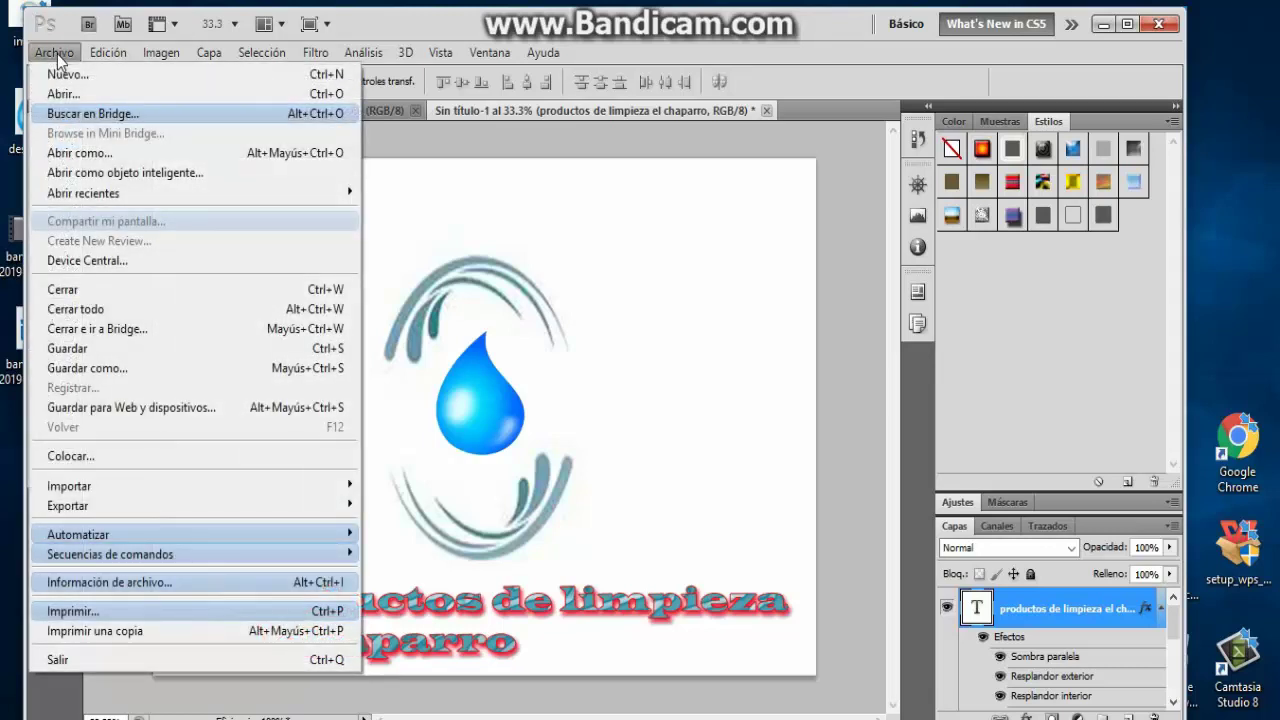
left_click(138, 352)
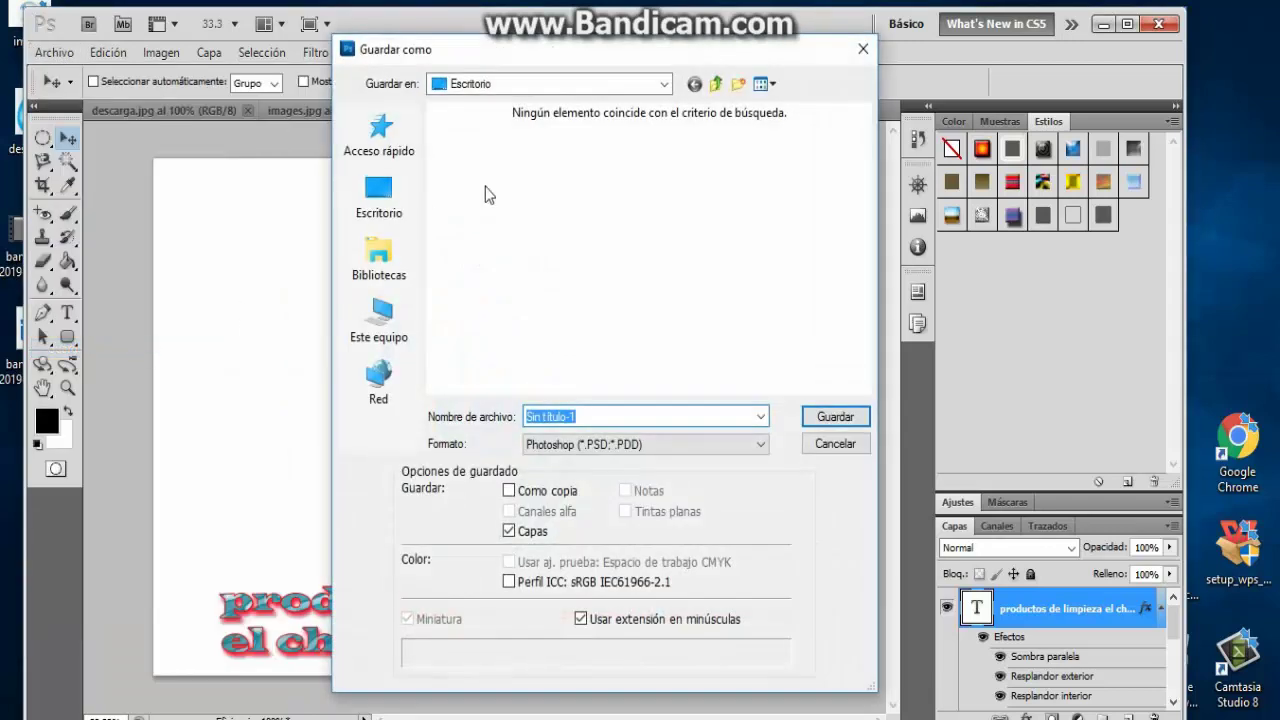
left_click(386, 217)
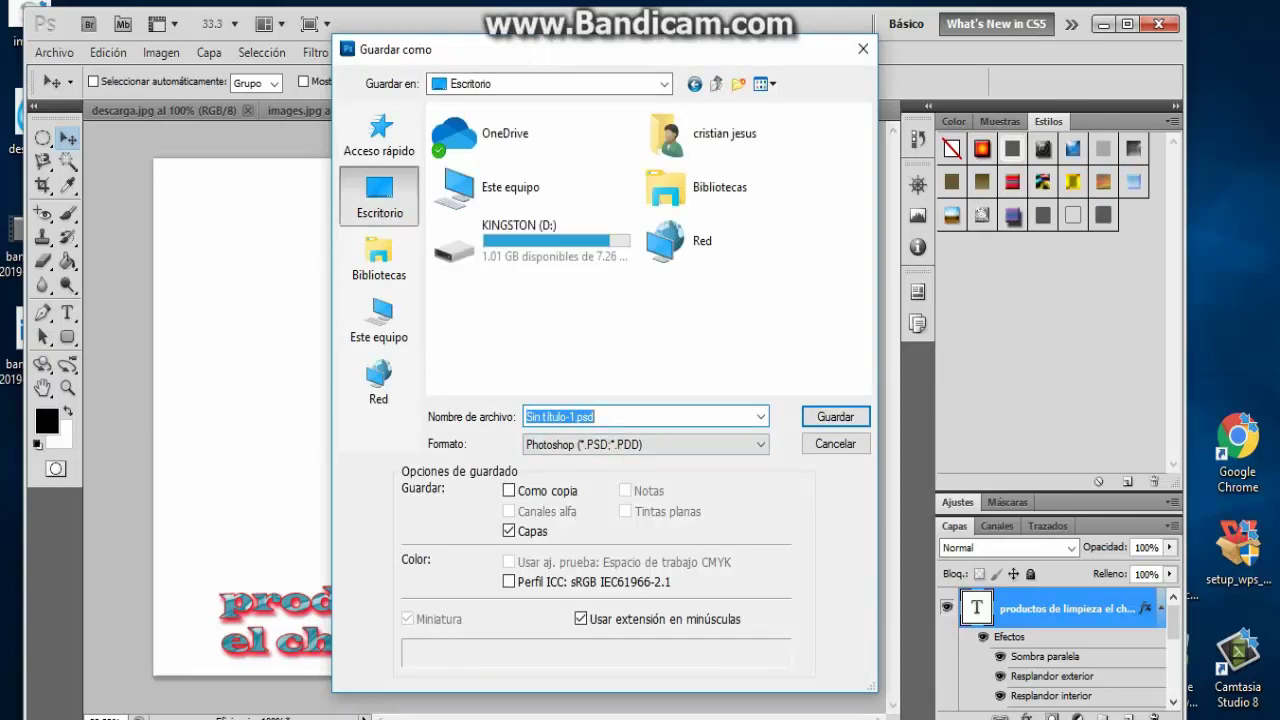
key("BackSpace")
type("log")
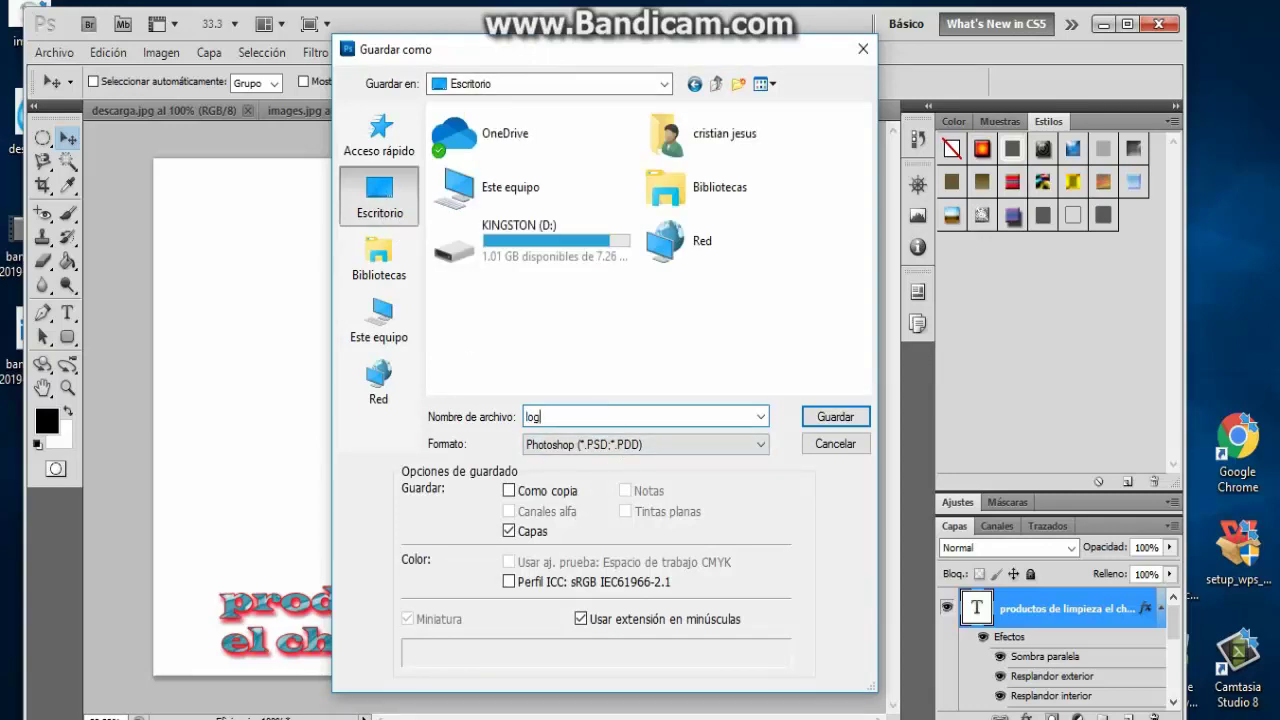
type("o")
left_click(572, 446)
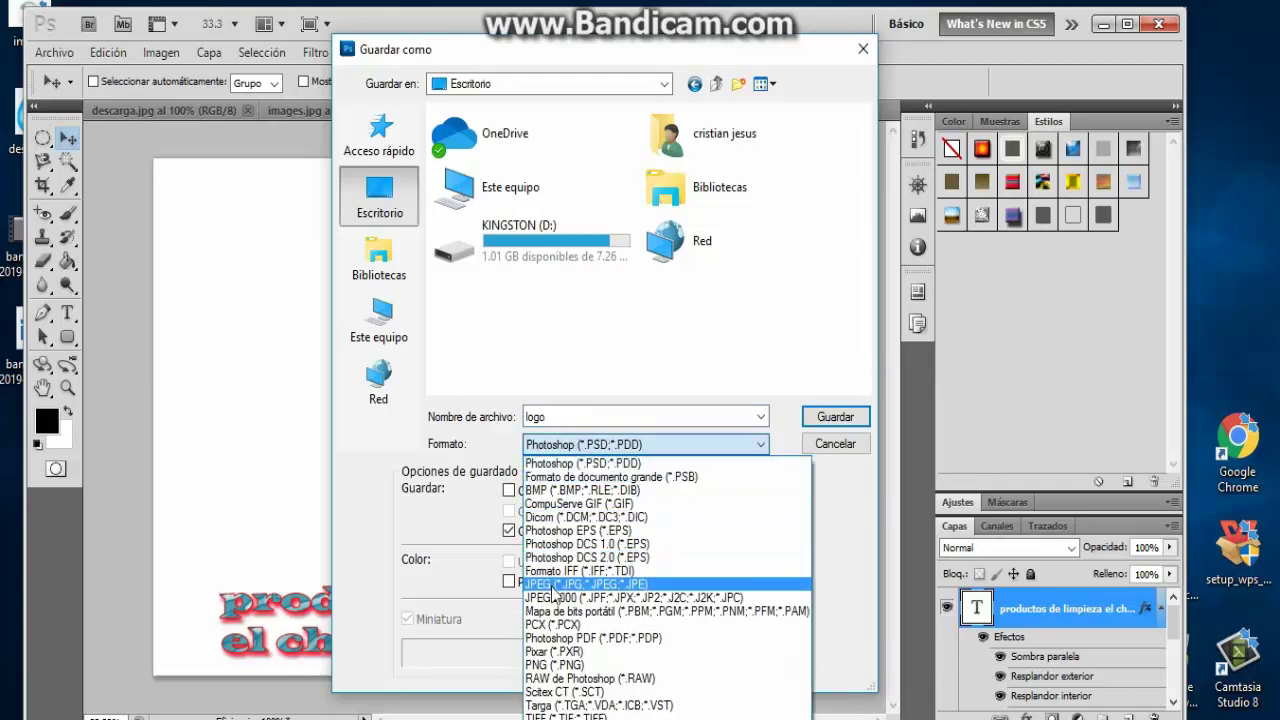
left_click(553, 585)
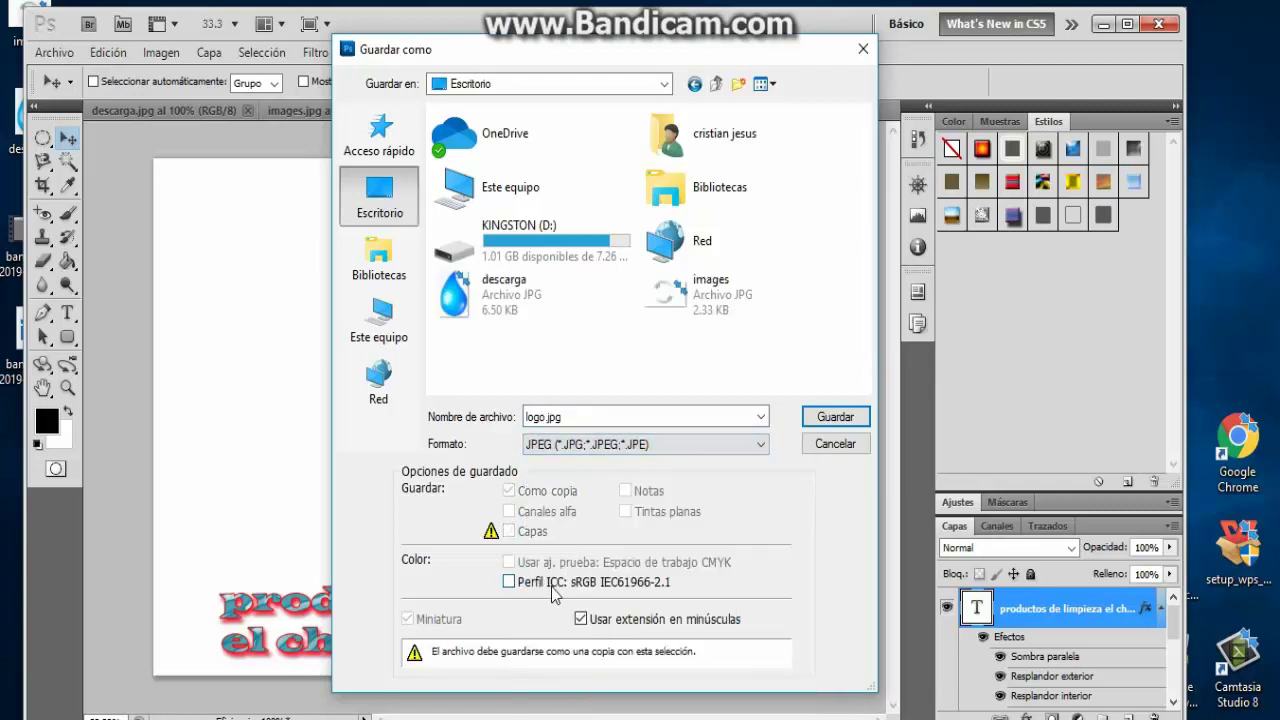
left_click(826, 420)
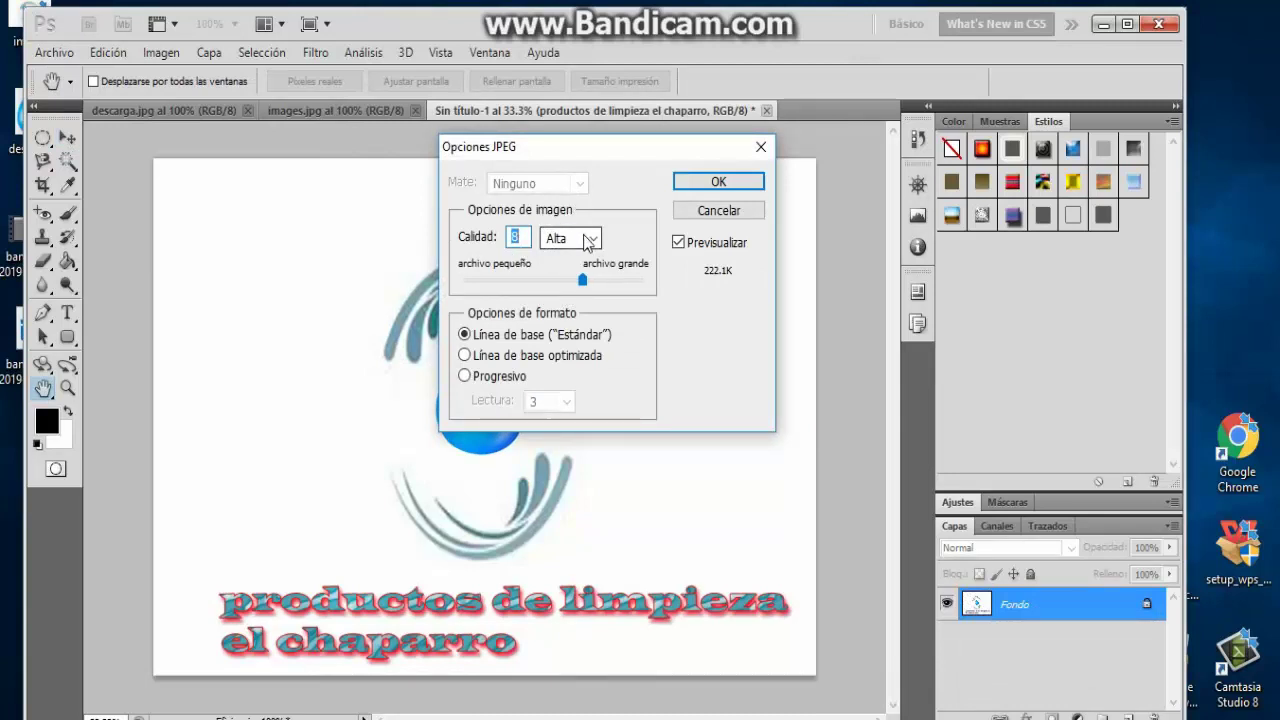
Keep JPEG quality at 8 (Alta), confirm, and hide Photoshop to show the desktop
left_click(590, 238)
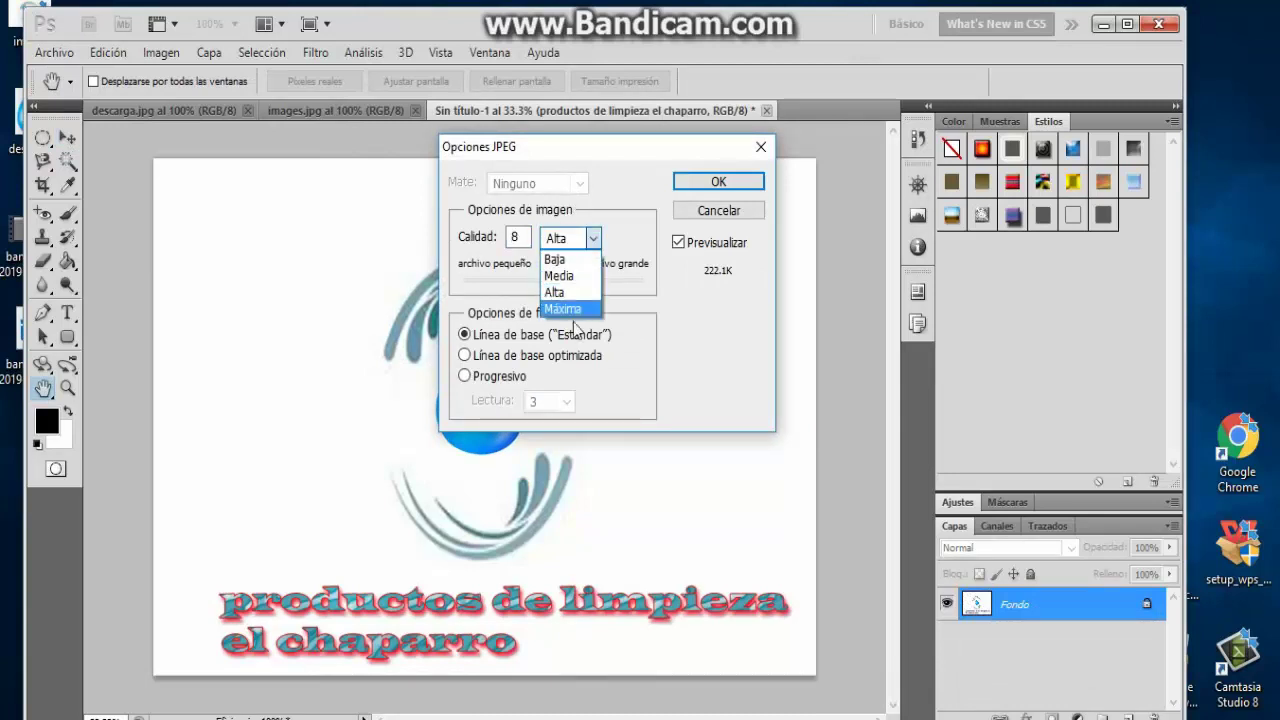
left_click(568, 292)
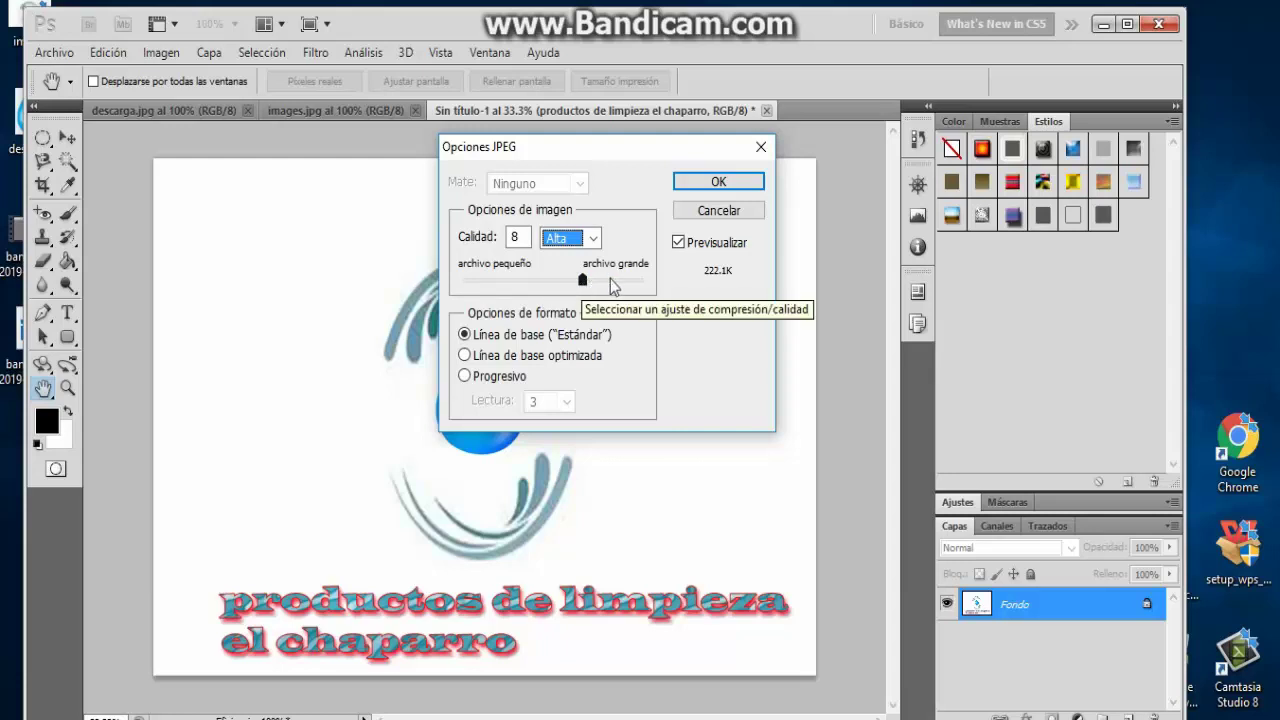
left_click(716, 185)
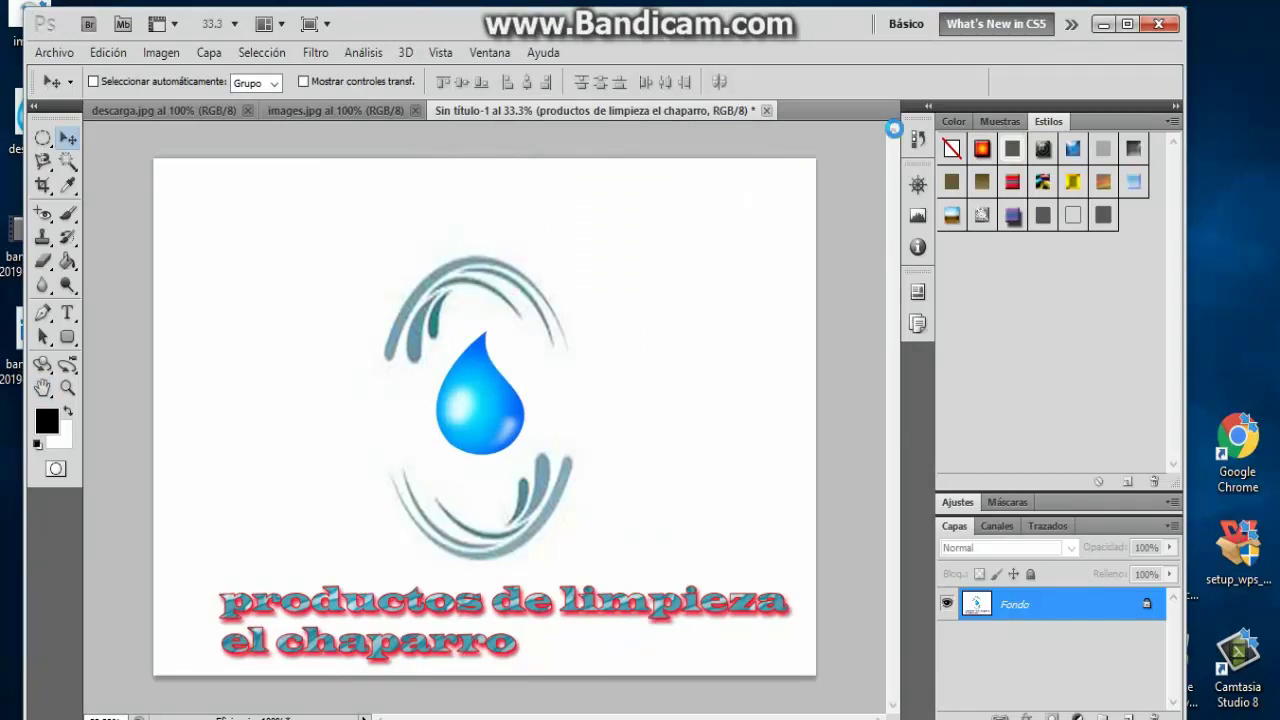
left_click(1103, 26)
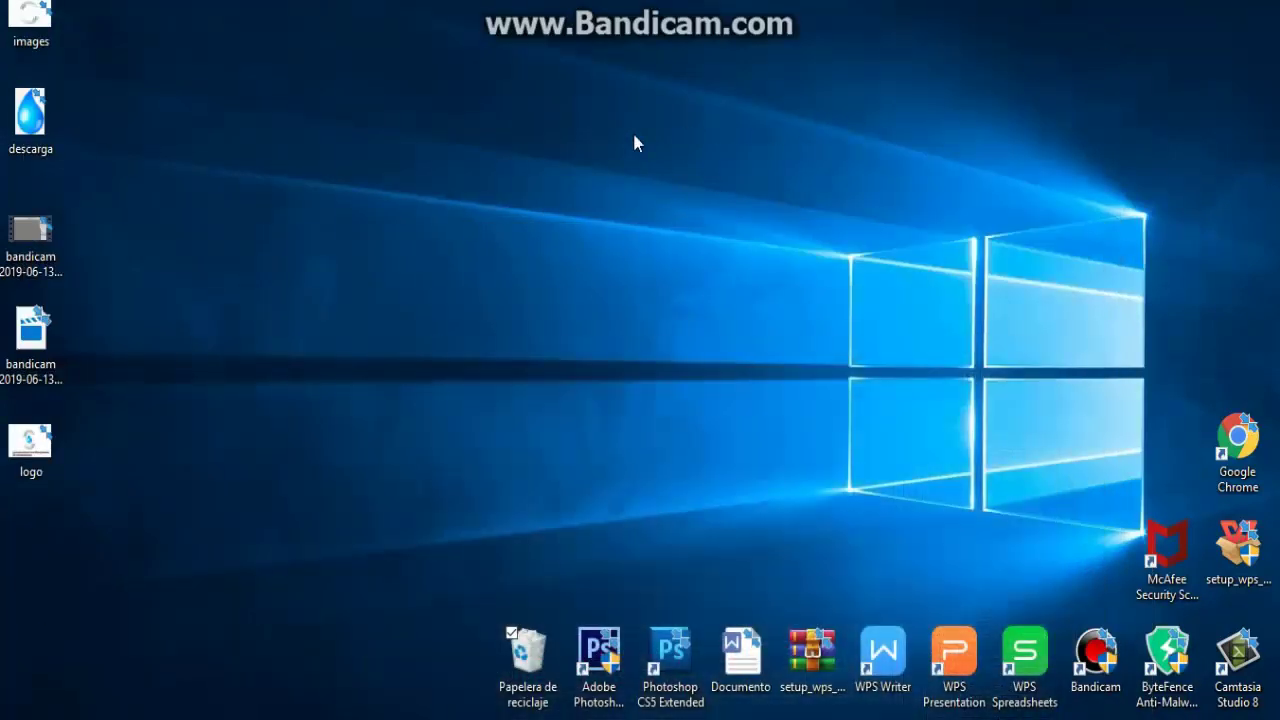
left_click(32, 447)
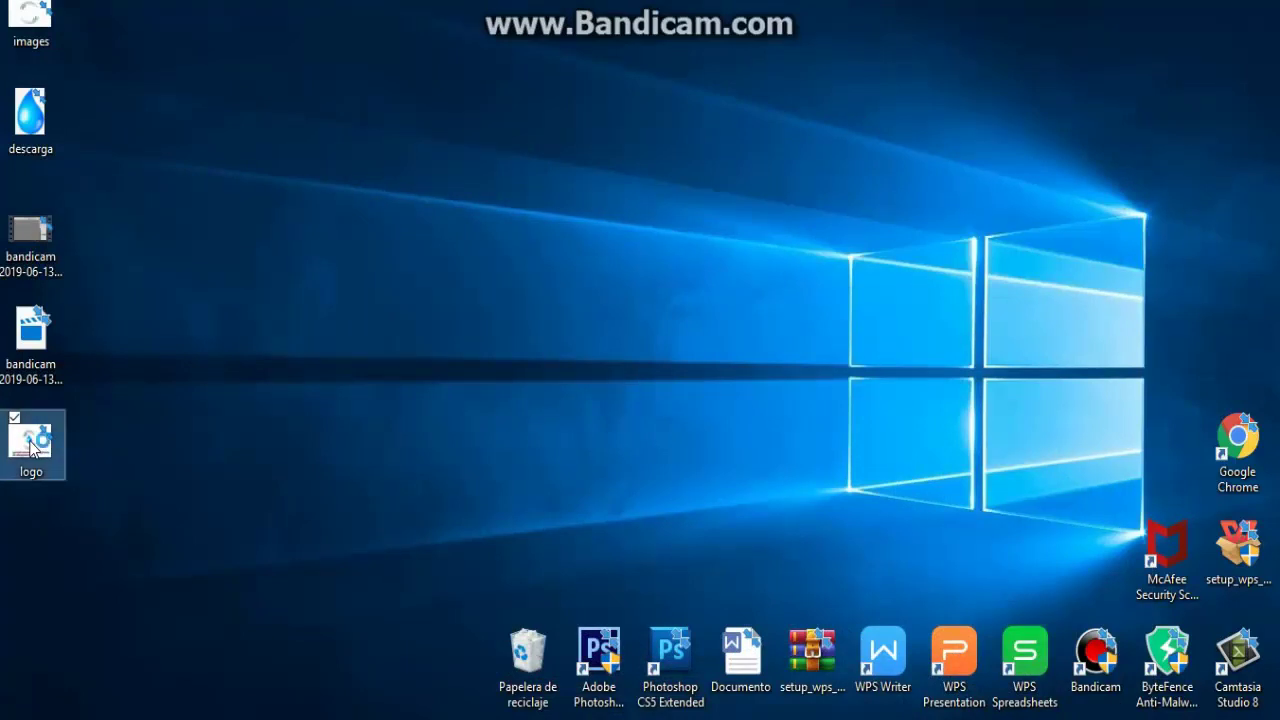
double_click(32, 447)
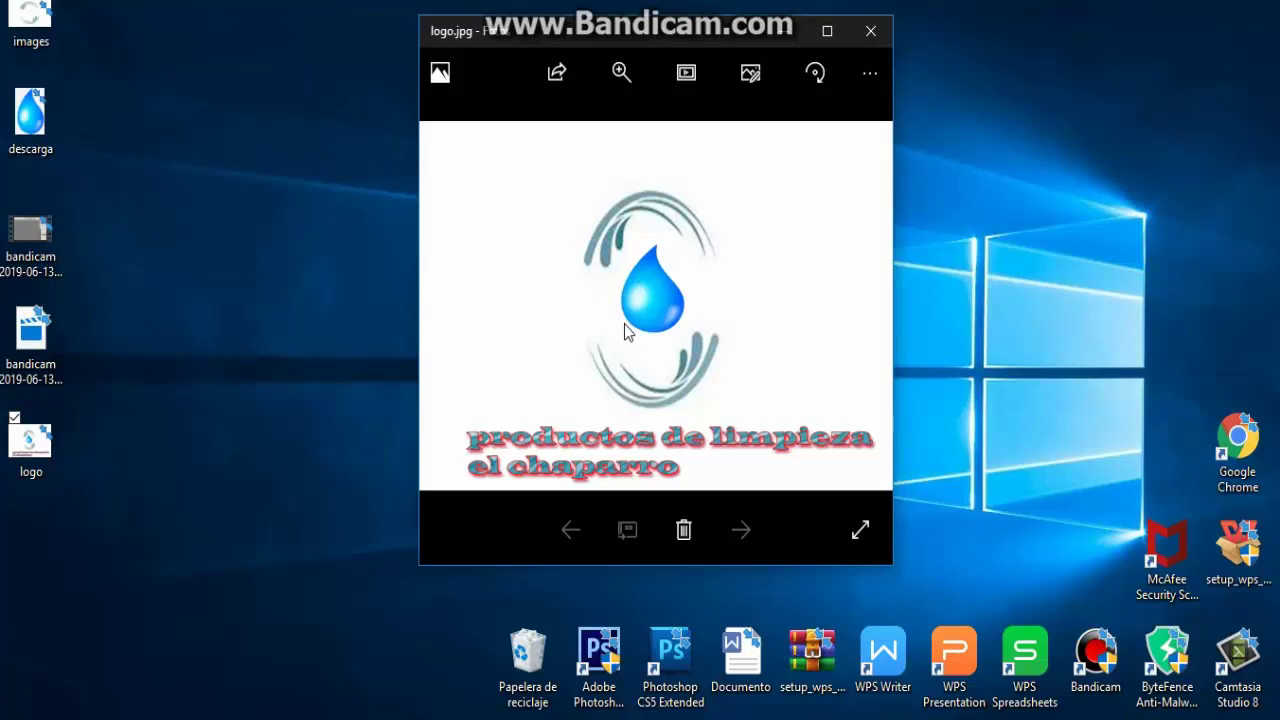
mouse_move(645, 40)
left_mouse_down()
mouse_move(669, 64)
mouse_move(519, 126)
mouse_move(561, 89)
left_mouse_up()
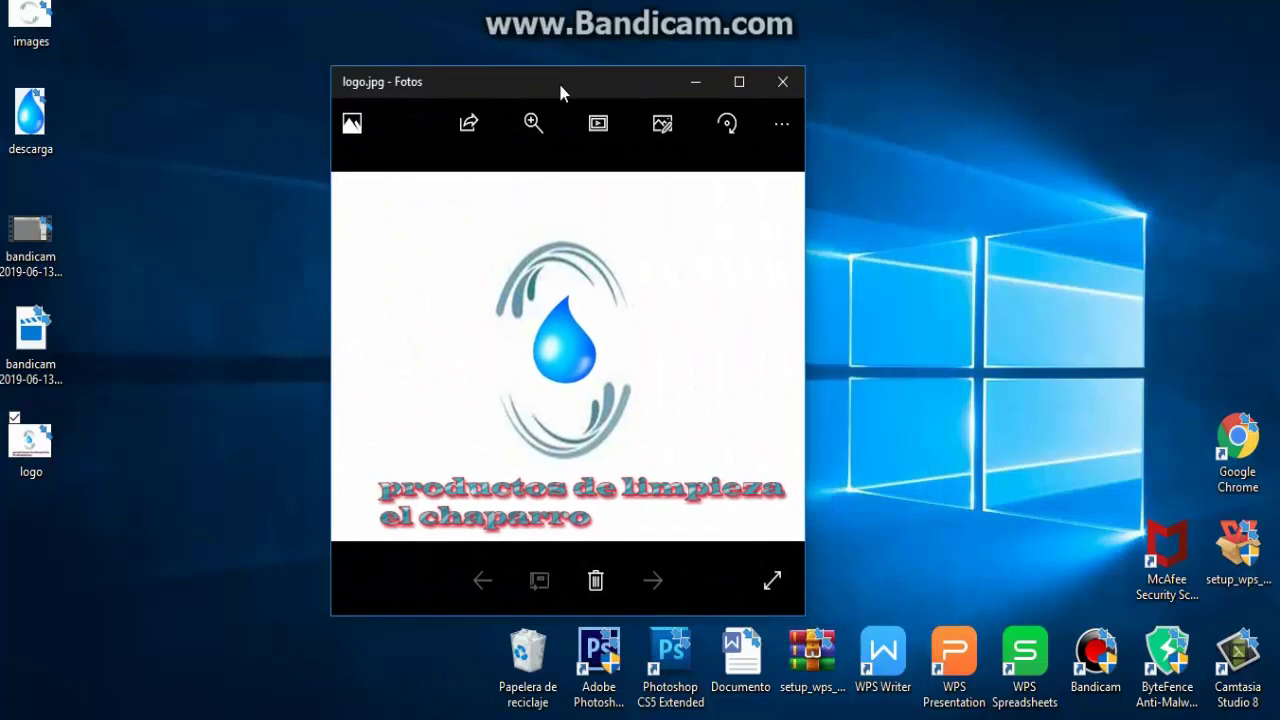
left_click(775, 90)
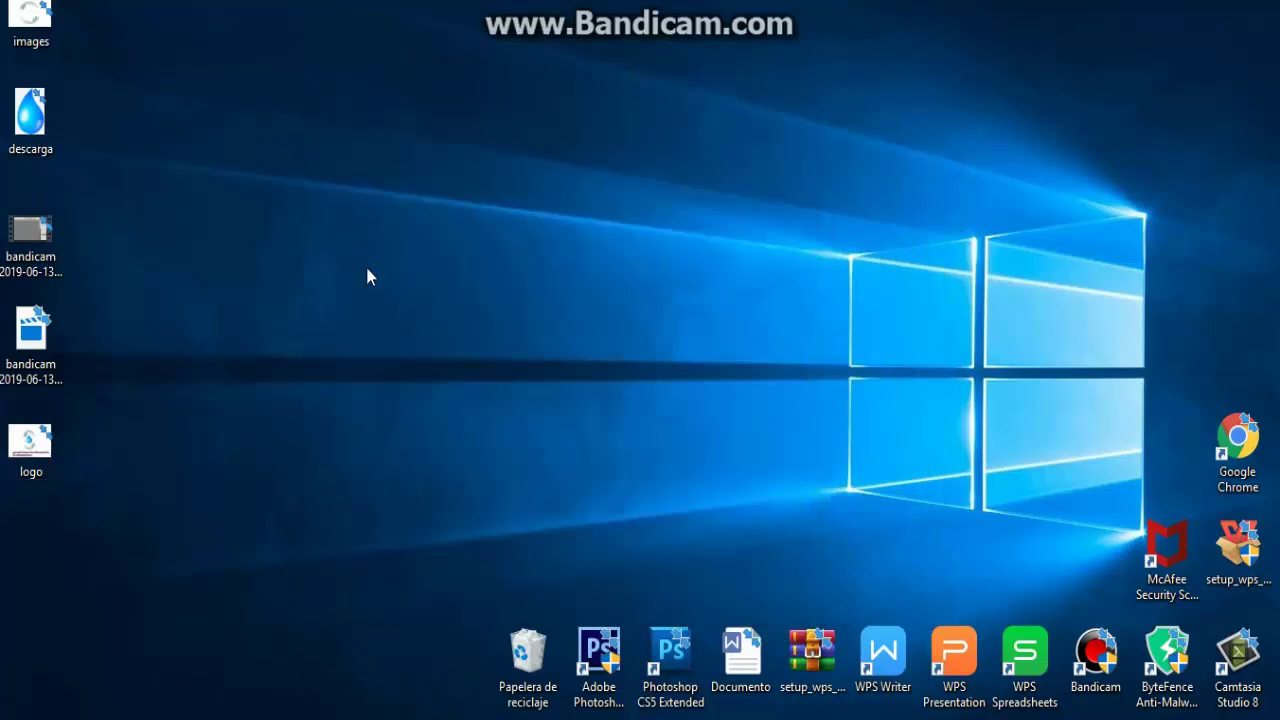